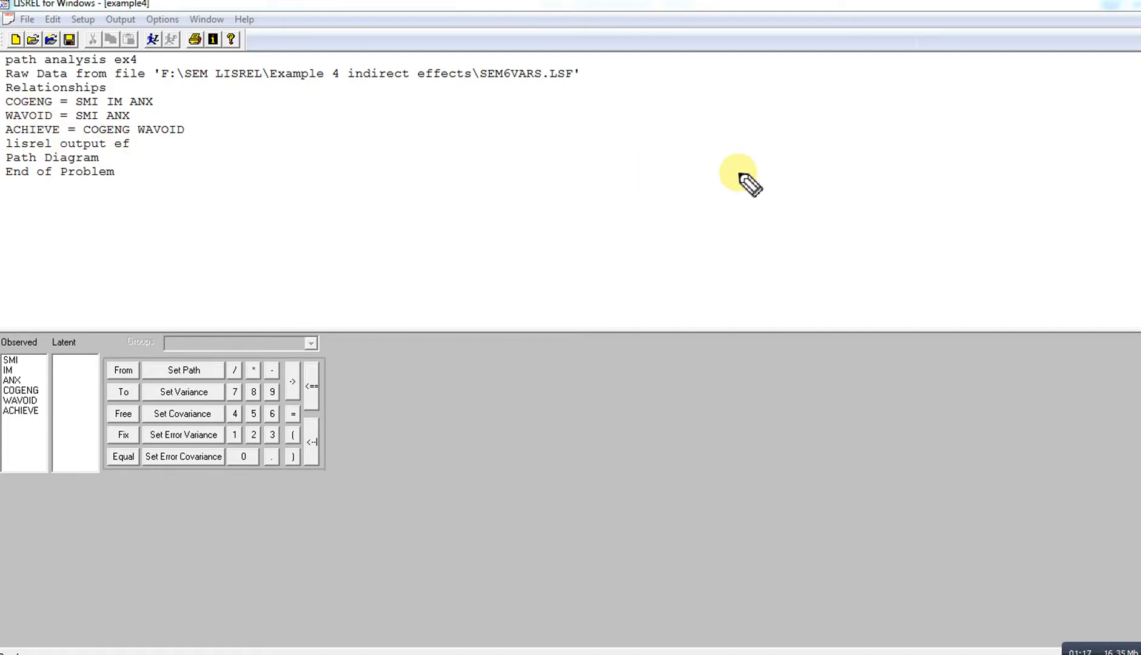
- Sketch with the pen an Ach box and two mediator boxes, CE and WA, each with an arrow leading to Ach
mouse_move(739, 173)
mouse_down()
mouse_move(742, 208)
mouse_move(765, 173)
mouse_move(796, 171)
mouse_move(796, 207)
mouse_move(742, 206)
mouse_move(754, 192)
mouse_move(788, 194)
mouse_up()
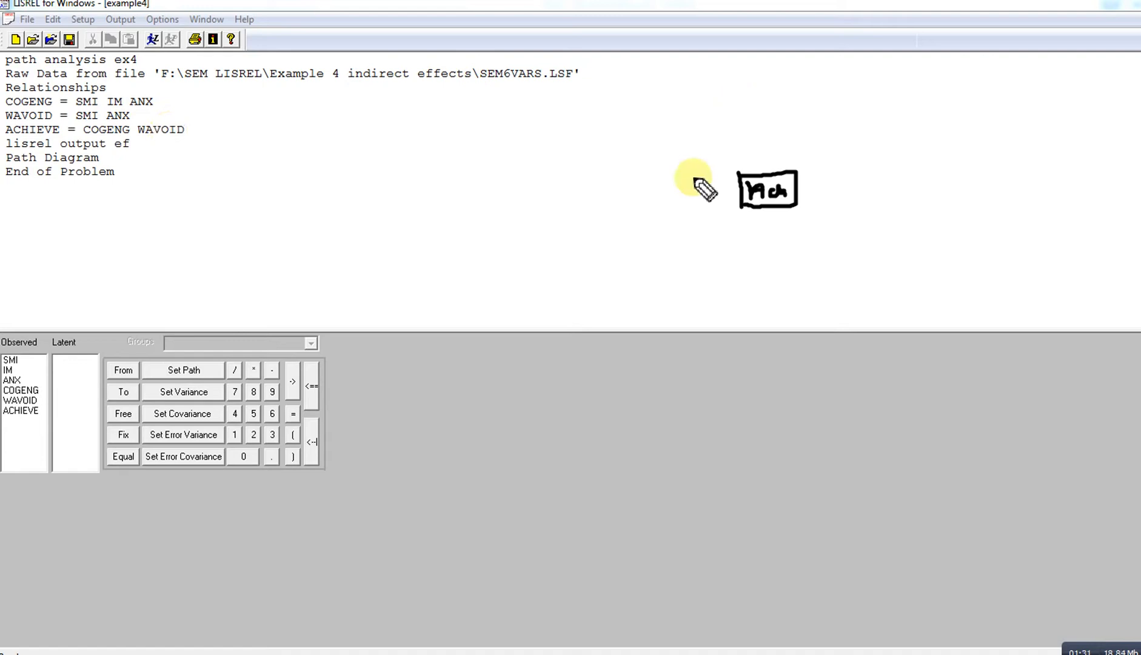
mouse_move(652, 155)
mouse_down()
mouse_move(739, 175)
mouse_move(700, 199)
mouse_move(735, 193)
mouse_move(728, 202)
mouse_up()
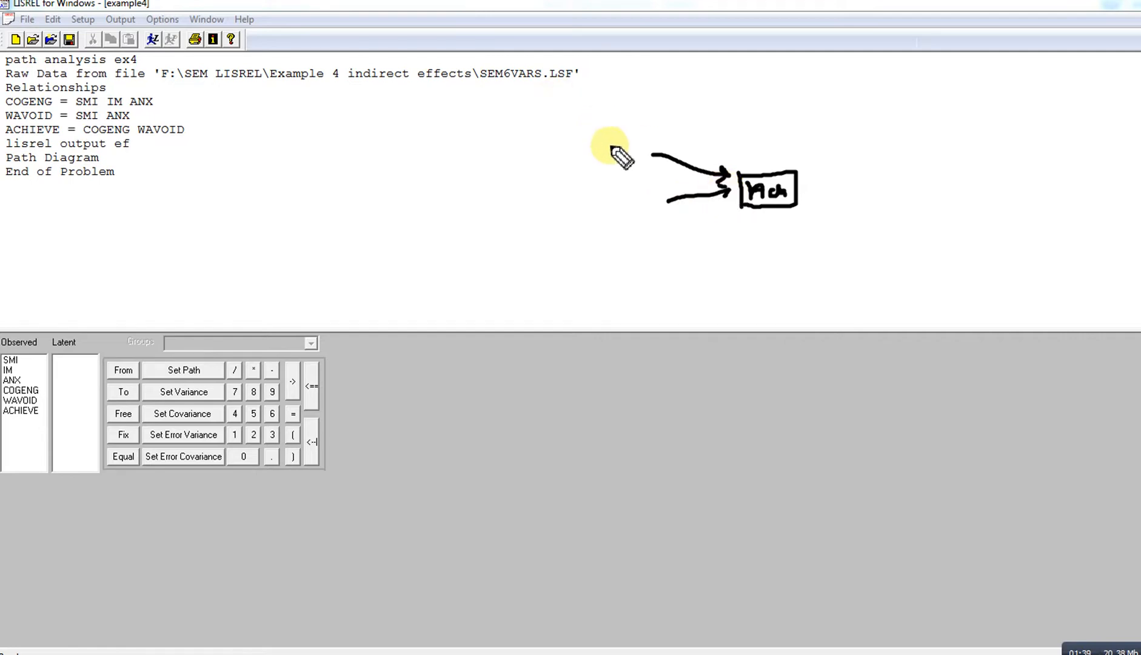
mouse_move(610, 140)
mouse_down()
mouse_move(618, 155)
mouse_move(629, 139)
mouse_move(636, 147)
mouse_move(586, 140)
mouse_move(601, 165)
mouse_move(627, 150)
mouse_up()
mouse_move(611, 197)
mouse_down()
mouse_move(615, 214)
mouse_move(647, 206)
mouse_move(606, 193)
mouse_move(607, 221)
mouse_move(646, 215)
mouse_up()
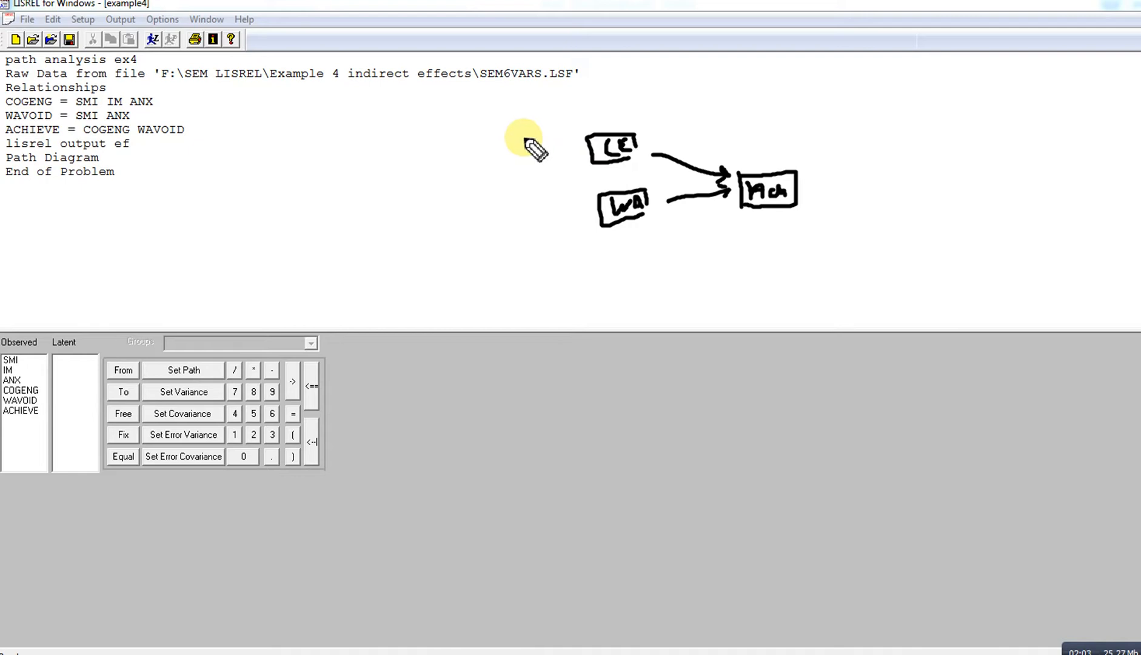
- Sketch predictor boxes SMI, IM and Anx, with arrows from all three to CE and from SMI and Anx to WA
drag(525, 137, 569, 150)
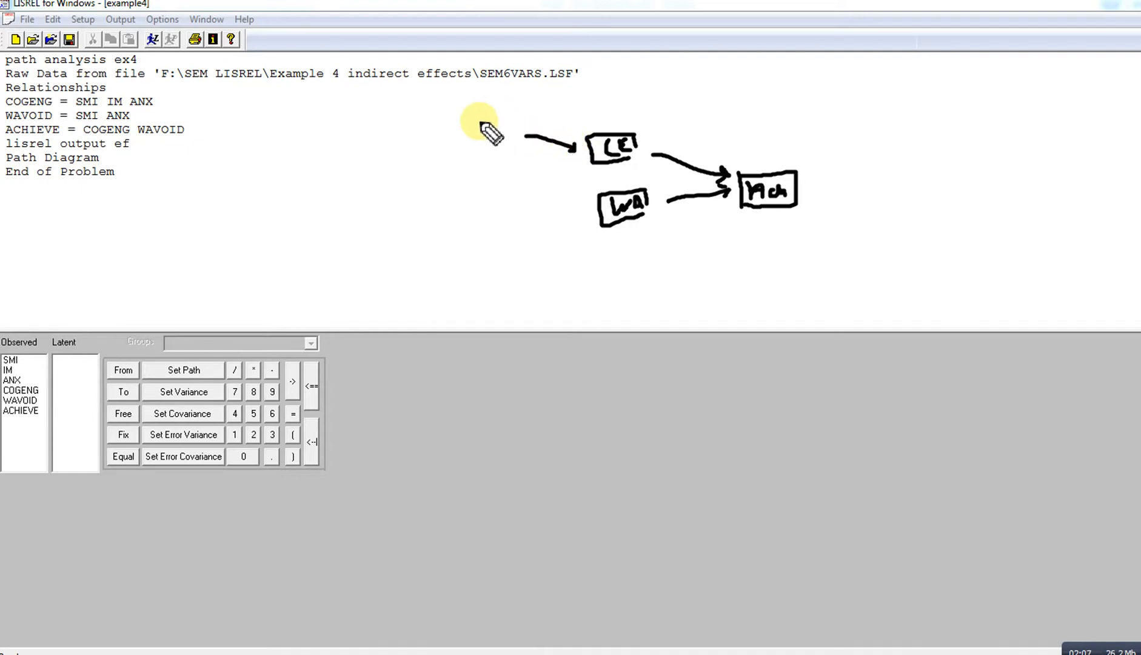
mouse_move(486, 122)
mouse_down()
mouse_move(475, 134)
mouse_move(513, 118)
mouse_move(513, 128)
mouse_move(462, 120)
mouse_move(479, 148)
mouse_move(513, 136)
mouse_up()
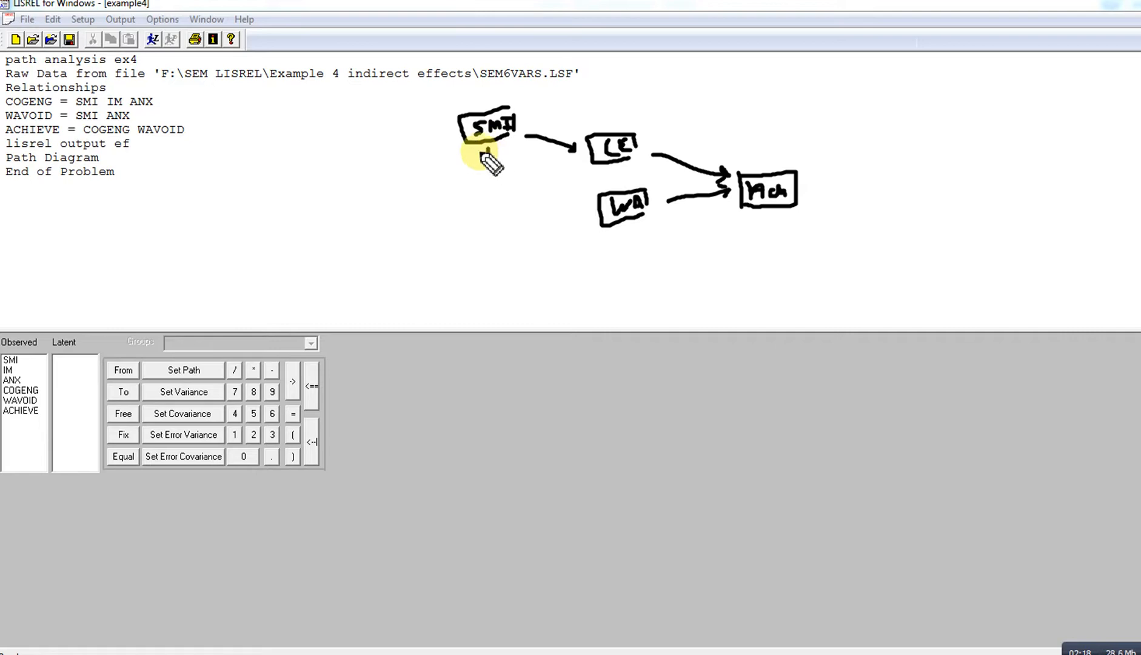
mouse_move(477, 150)
mouse_down()
mouse_move(494, 148)
mouse_move(495, 160)
mouse_move(513, 141)
mouse_move(513, 156)
mouse_move(476, 157)
mouse_move(482, 178)
mouse_move(509, 168)
mouse_move(482, 205)
mouse_move(498, 190)
mouse_move(532, 199)
mouse_move(465, 178)
mouse_move(478, 206)
mouse_move(530, 198)
mouse_move(581, 161)
mouse_up()
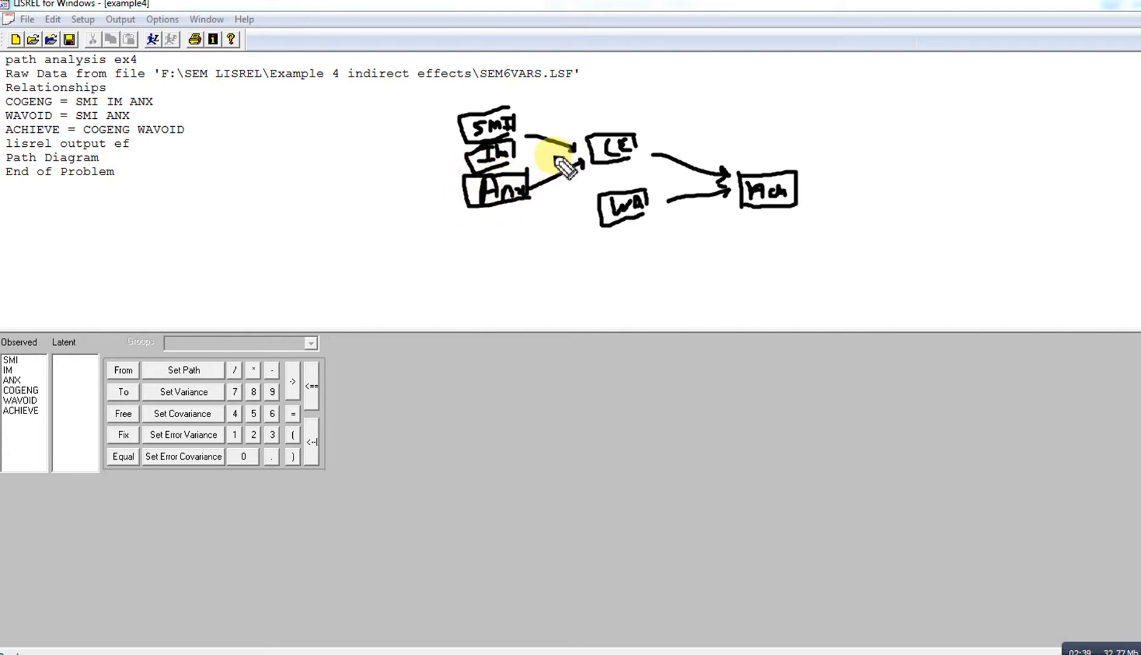
drag(512, 150, 572, 152)
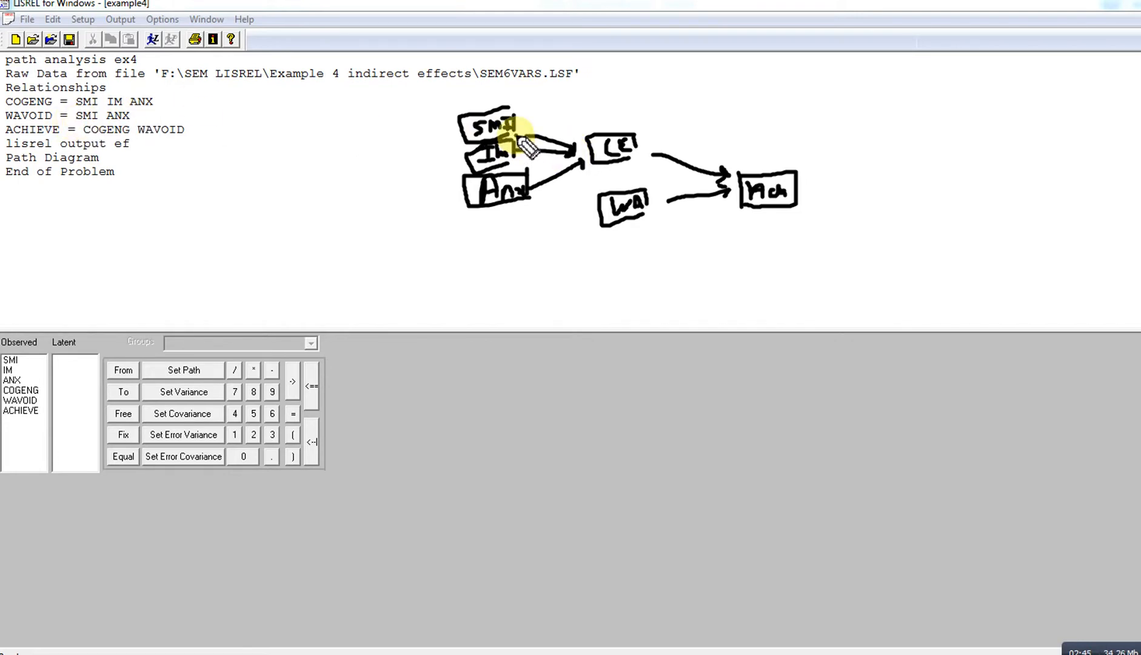
mouse_move(521, 143)
mouse_down()
mouse_move(589, 185)
mouse_move(579, 215)
mouse_up()
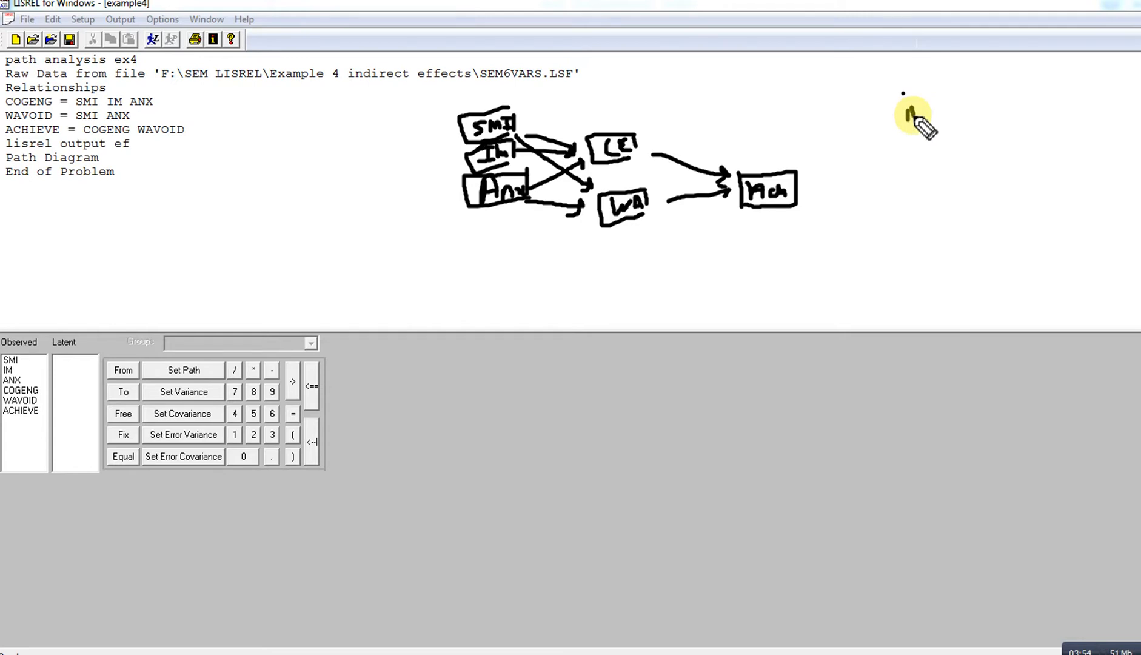
- Write "indirect eff" beside the sketch and label the SMI-CE, CE-Ach, SMI-WA and WA-Ach paths a, b, c and d
mouse_move(911, 114)
mouse_down()
mouse_move(939, 103)
mouse_move(991, 110)
mouse_move(1007, 97)
mouse_up()
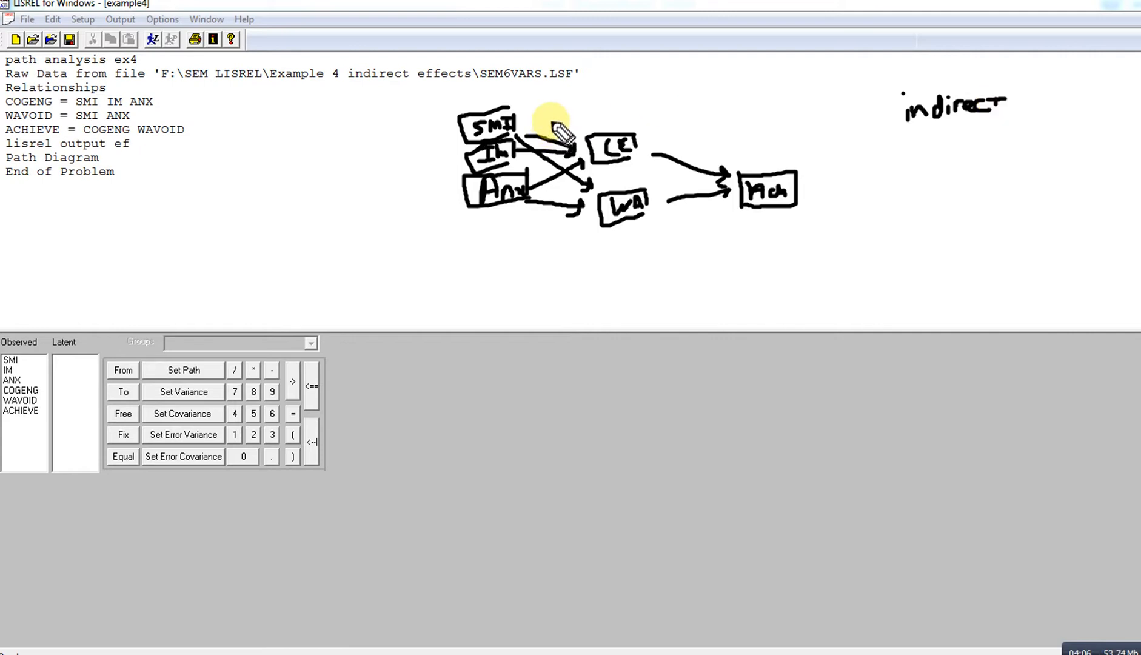
drag(553, 124, 545, 122)
drag(688, 135, 692, 146)
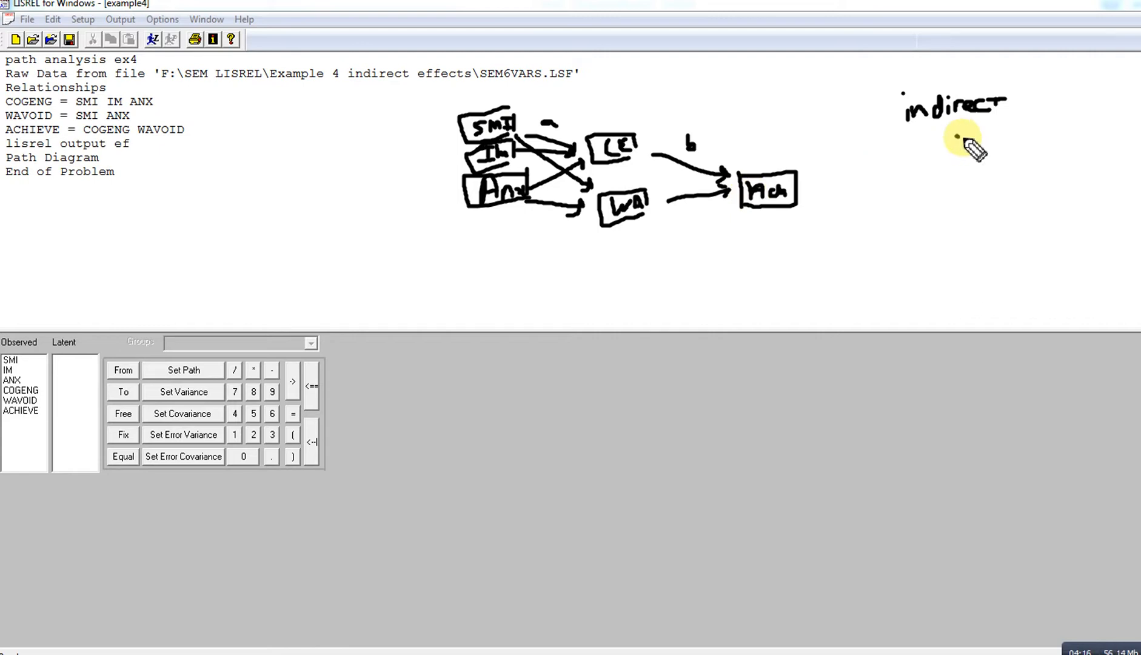
mouse_move(965, 139)
mouse_down()
mouse_move(1001, 127)
mouse_move(996, 146)
mouse_up()
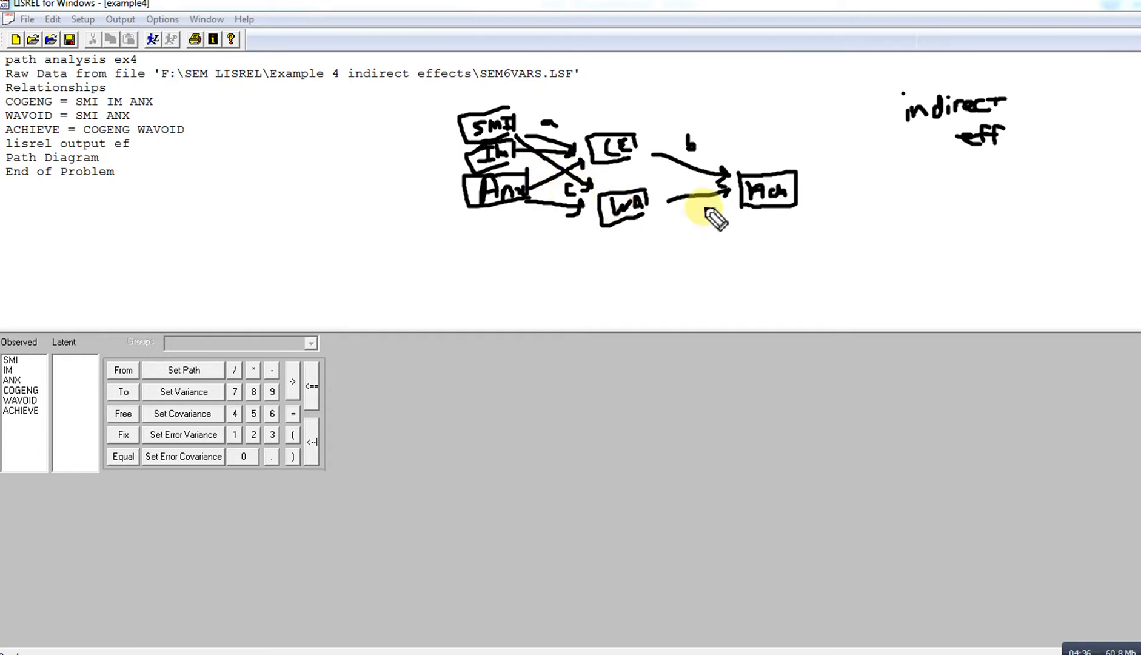
drag(702, 204, 704, 211)
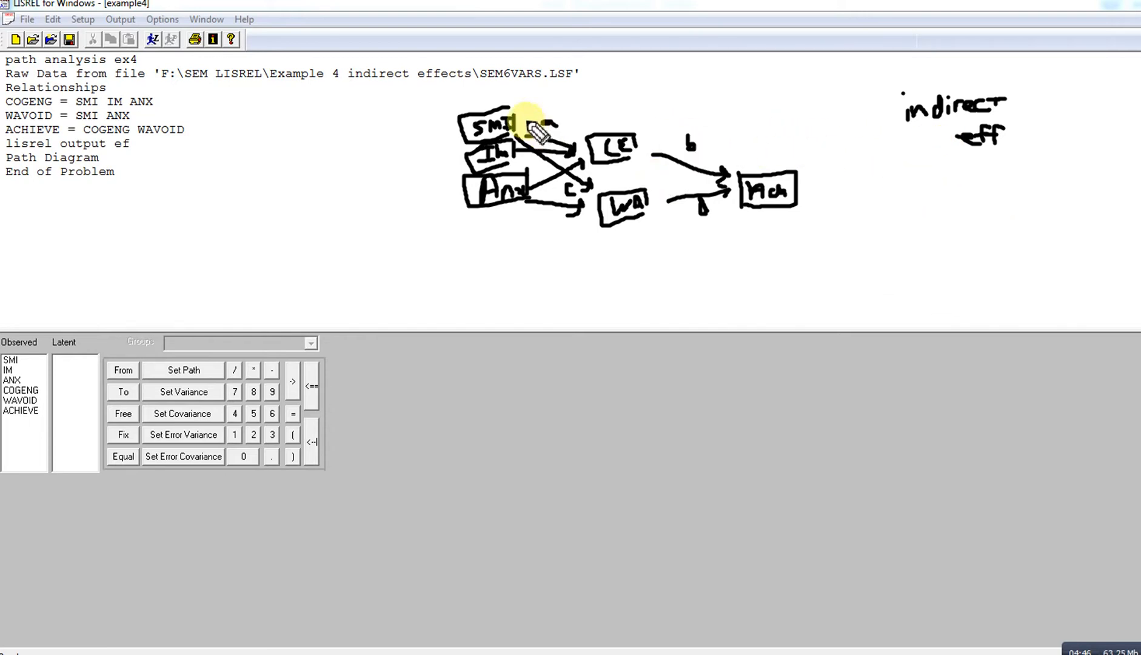
- Write the indirect effect formula (a x b) + (c x d) beneath the "indirect eff" note
mouse_move(911, 201)
mouse_down()
mouse_move(901, 203)
mouse_move(938, 209)
mouse_up()
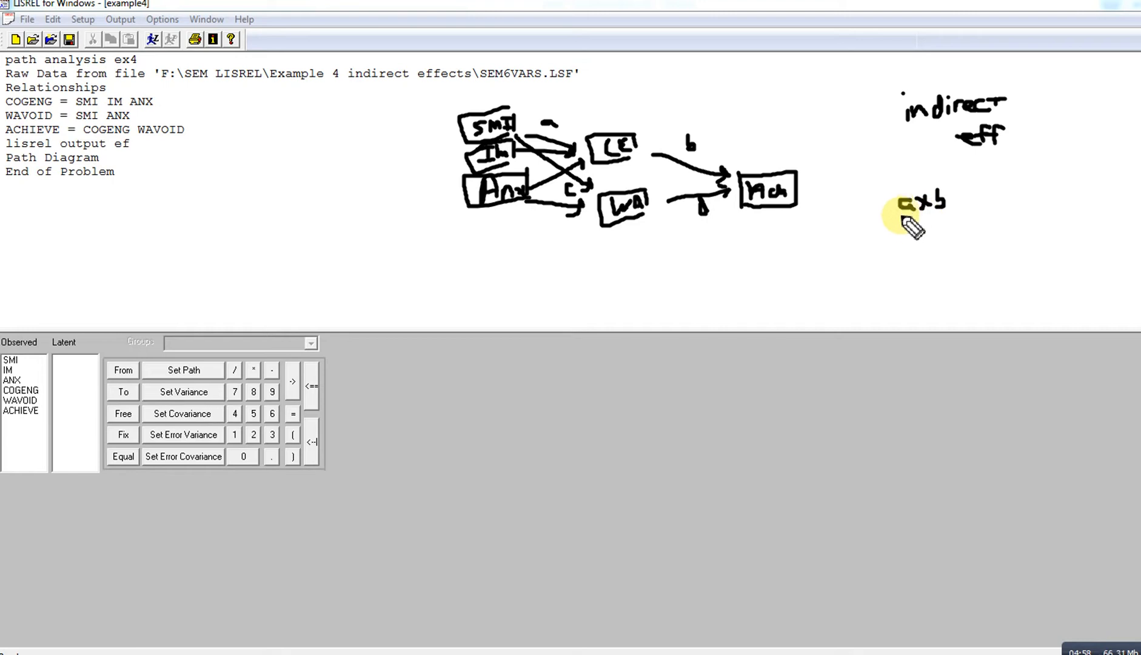
drag(903, 228, 938, 228)
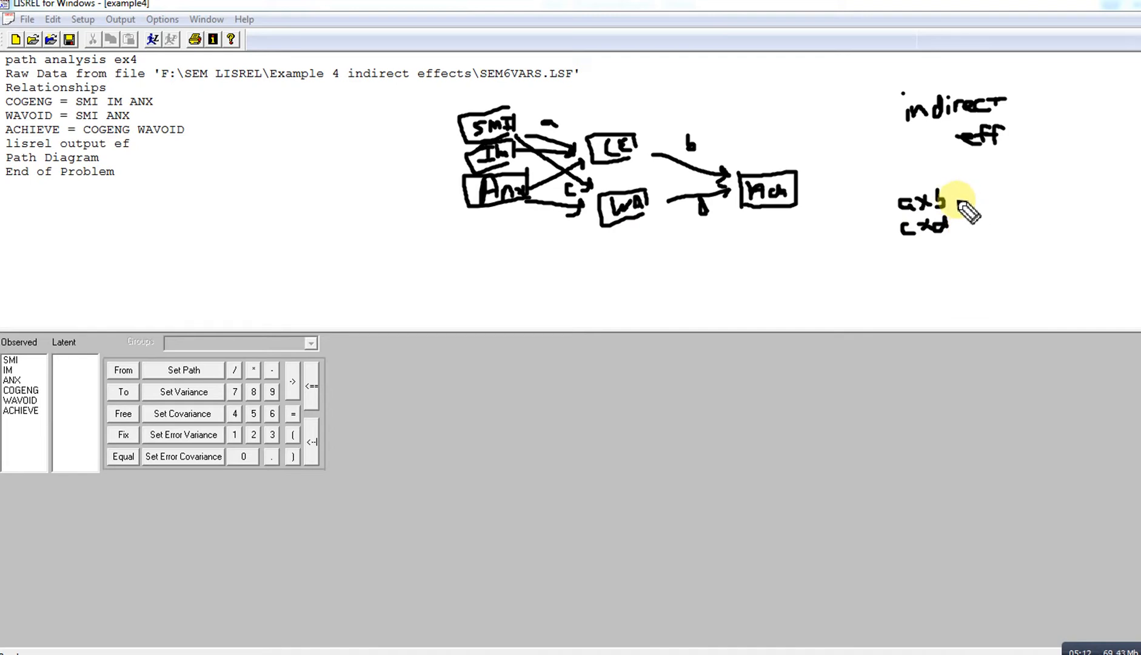
drag(954, 189, 958, 214)
drag(900, 185, 892, 243)
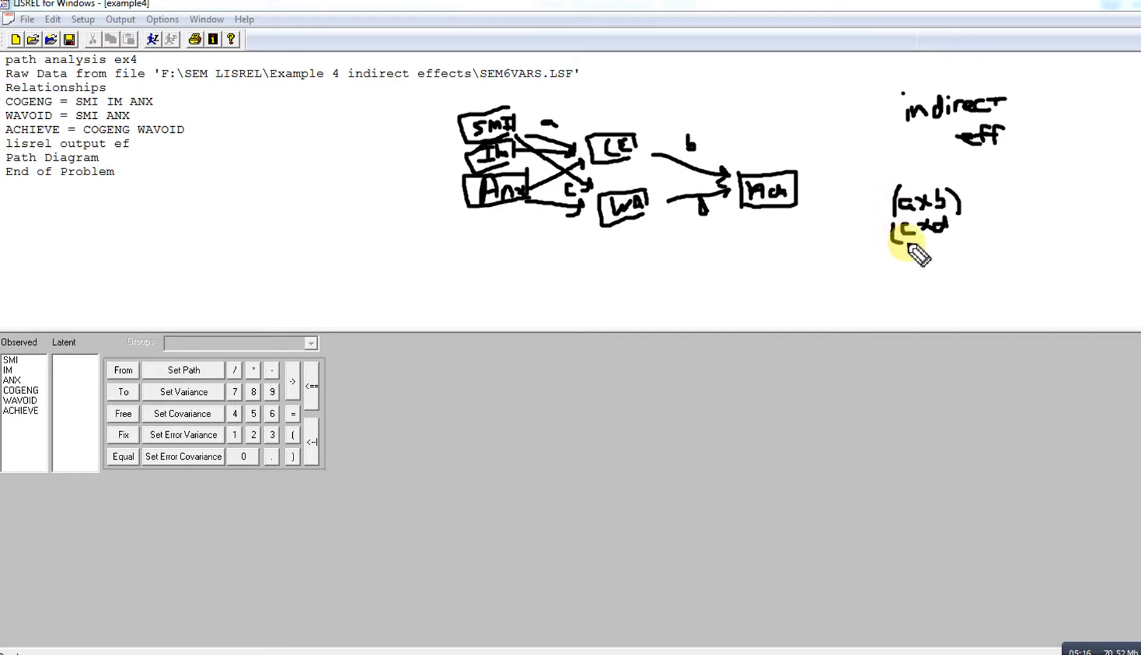
drag(963, 235, 987, 211)
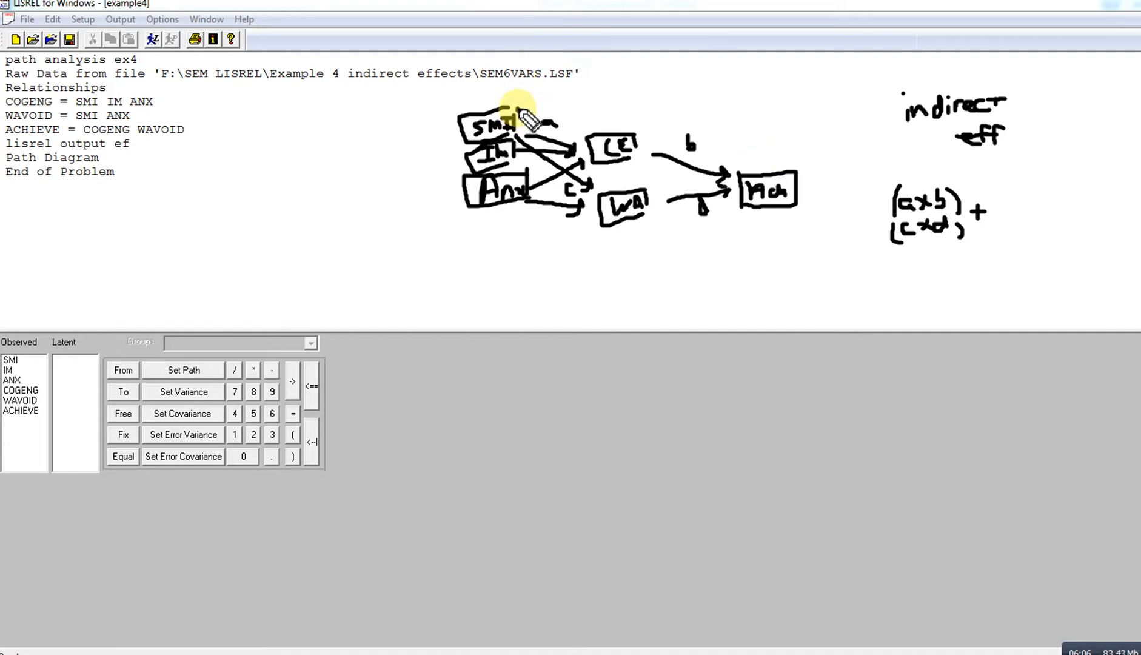
- Sketch a curved direct path from SMI to Ach and label it e
mouse_move(520, 111)
mouse_down()
mouse_move(640, 88)
mouse_move(704, 106)
mouse_move(750, 151)
mouse_move(738, 155)
mouse_up()
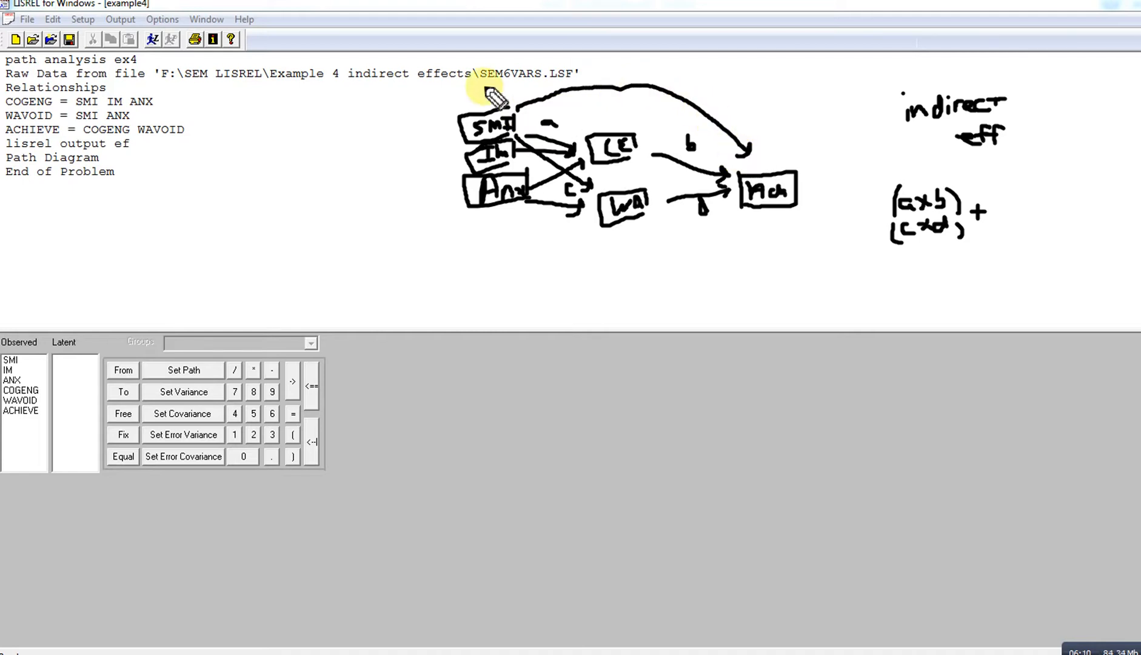
drag(492, 129, 515, 111)
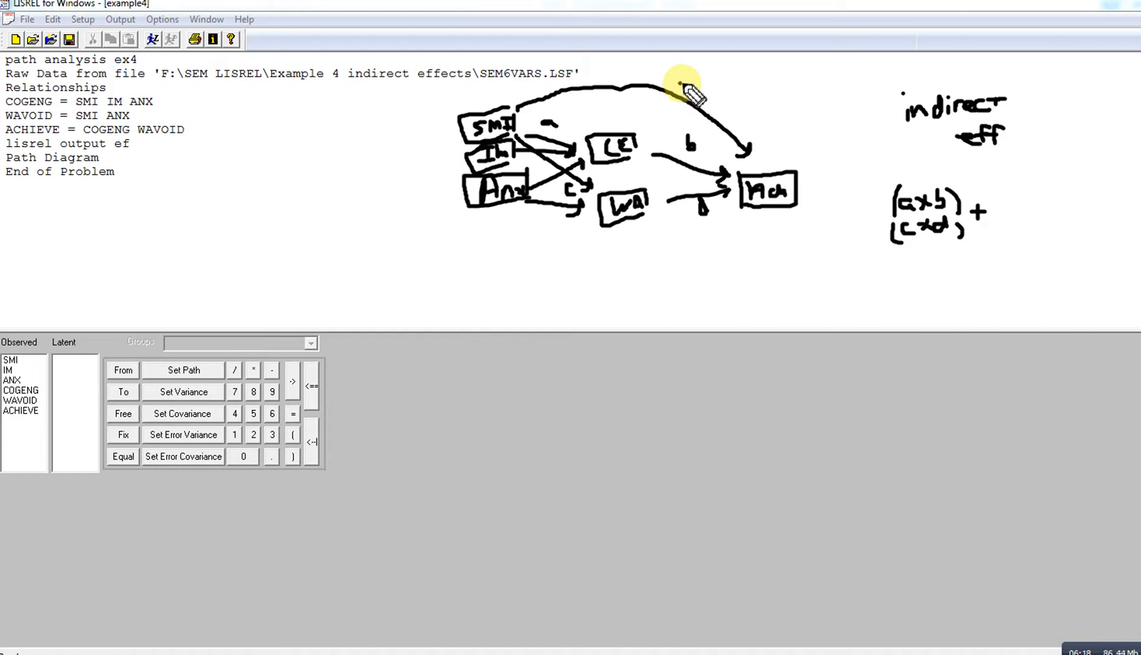
drag(680, 83, 691, 80)
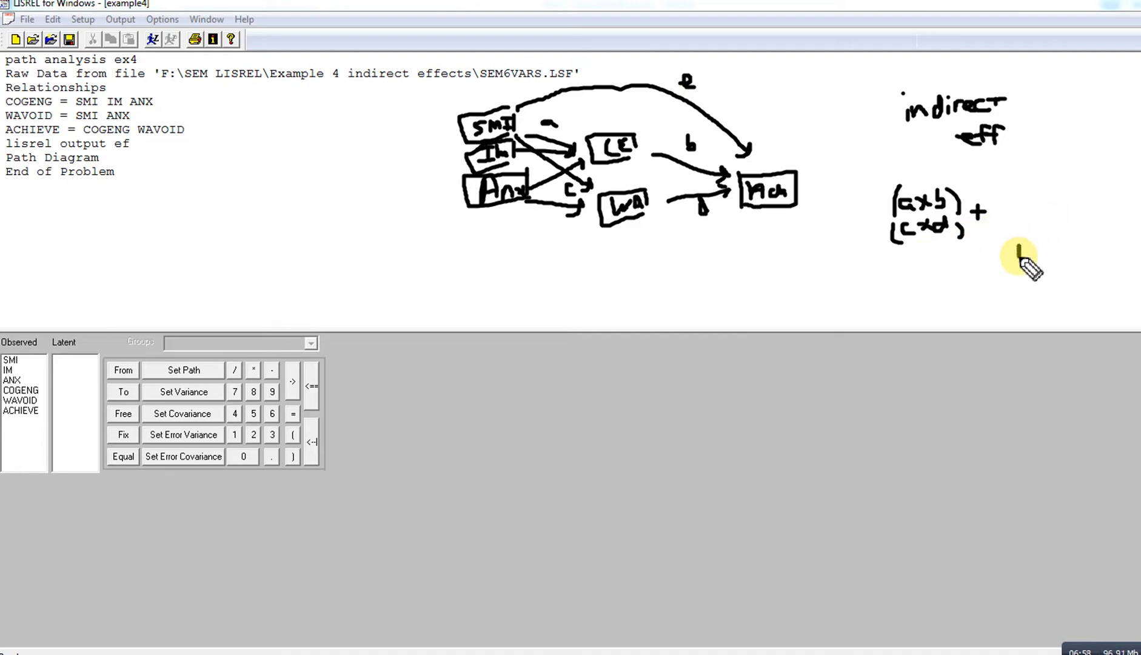
- Write the equation IE + DE = TE beside the sketch, and clear all pen annotations
drag(1007, 244, 1029, 244)
mouse_move(1019, 244)
mouse_down()
mouse_move(1030, 260)
mouse_move(1039, 243)
mouse_move(1055, 253)
mouse_move(1065, 238)
mouse_move(1066, 250)
mouse_move(1109, 240)
mouse_up()
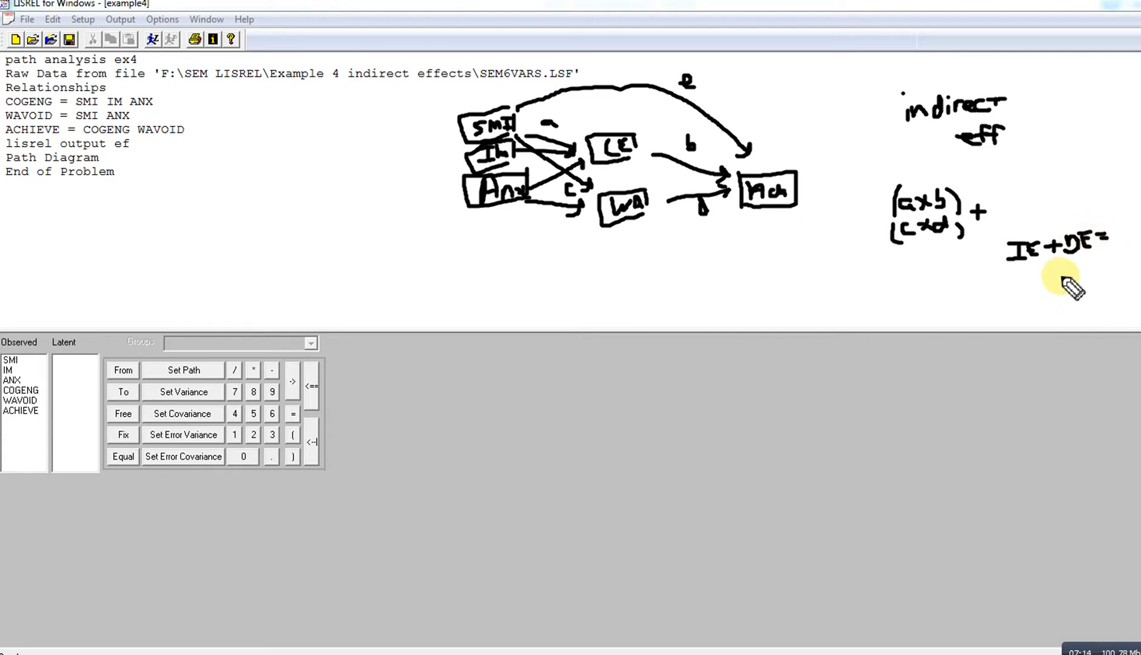
mouse_move(1061, 275)
mouse_down()
mouse_move(1062, 287)
mouse_move(1070, 271)
mouse_move(1085, 281)
mouse_move(1090, 262)
mouse_up()
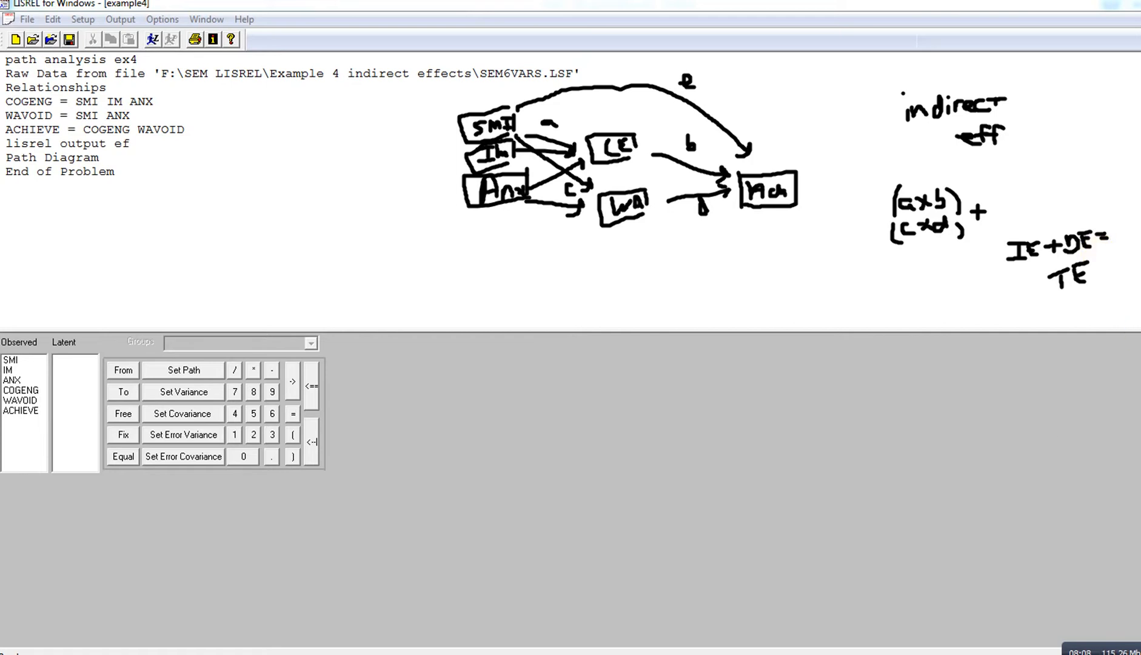
key(Delete)
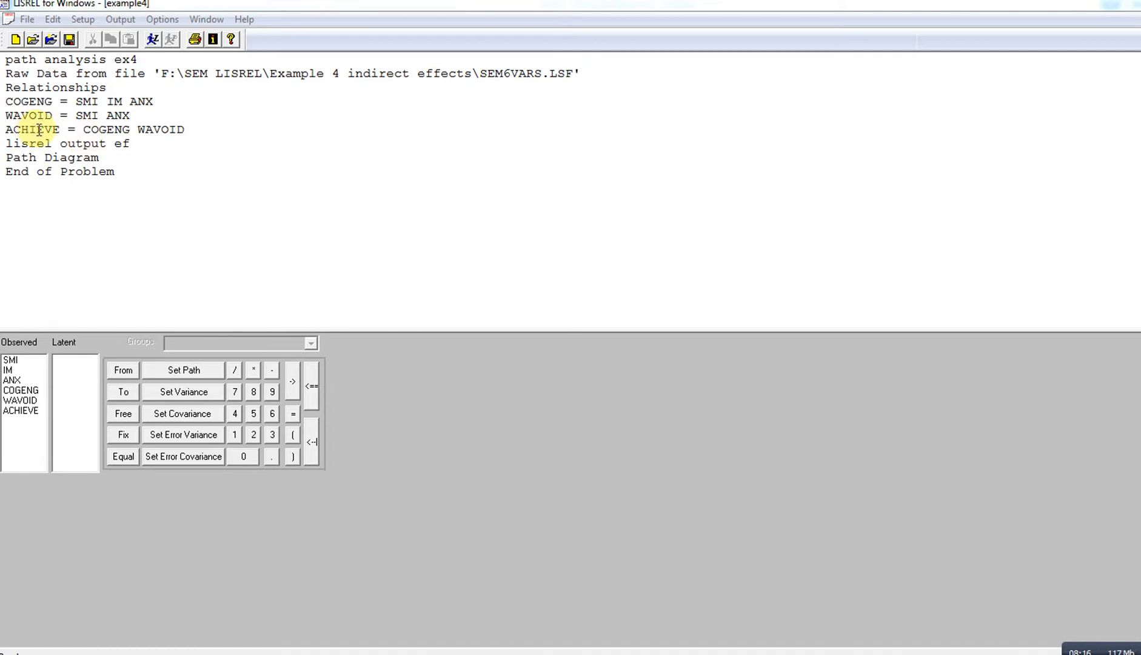
- Add SMI to the end of the ACHIEVE equation and remove the "lisrel output ef" line, keeping "Path Diagram" on its own line
click(198, 129)
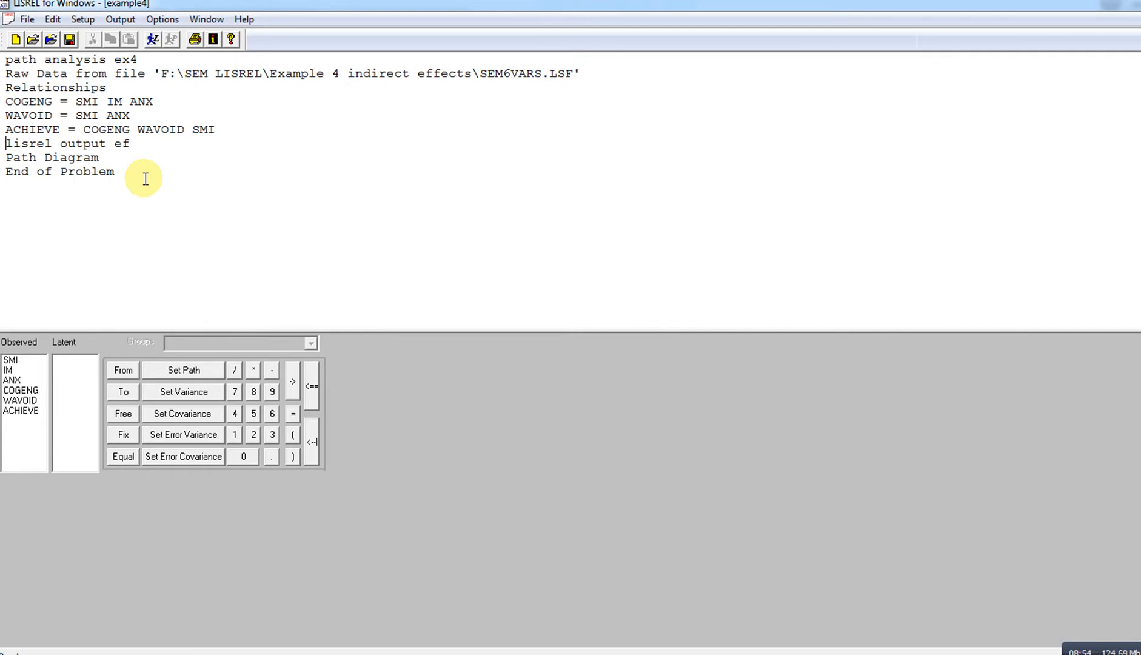
click(10, 138)
drag(130, 143, 12, 157)
key(Delete)
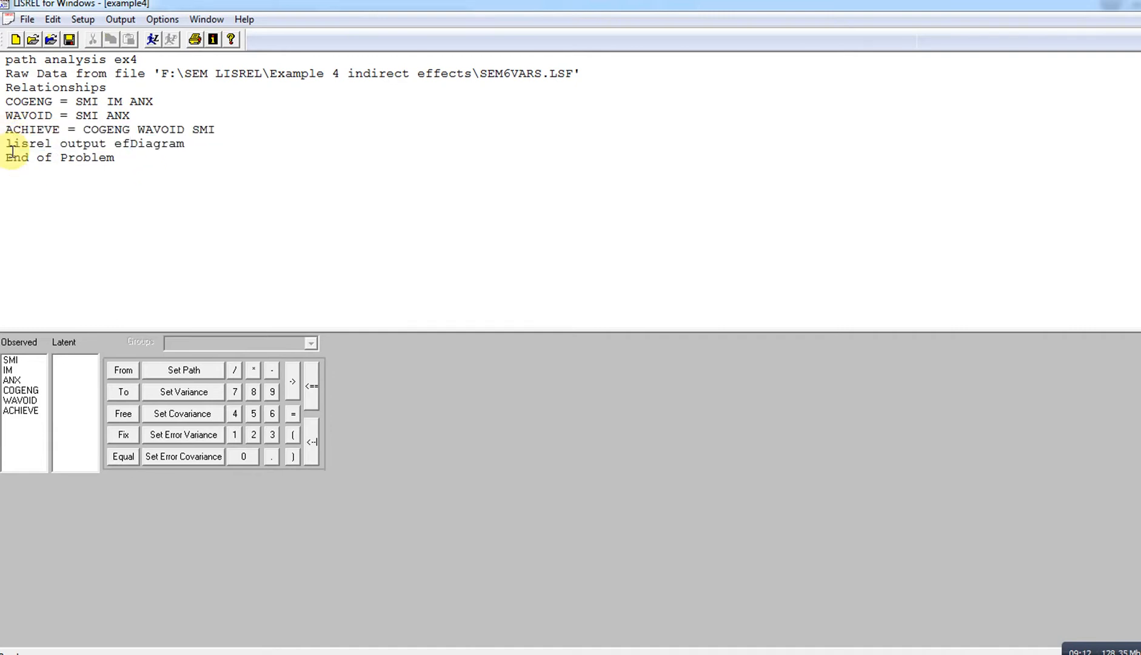
key(BackSpace)
key(BackSpace)
key(BackSpace)
key(BackSpace)
key(BackSpace)
key(BackSpace)
key(BackSpace)
key(BackSpace)
key(BackSpace)
key(BackSpace)
key(BackSpace)
key(BackSpace)
key(BackSpace)
key(BackSpace)
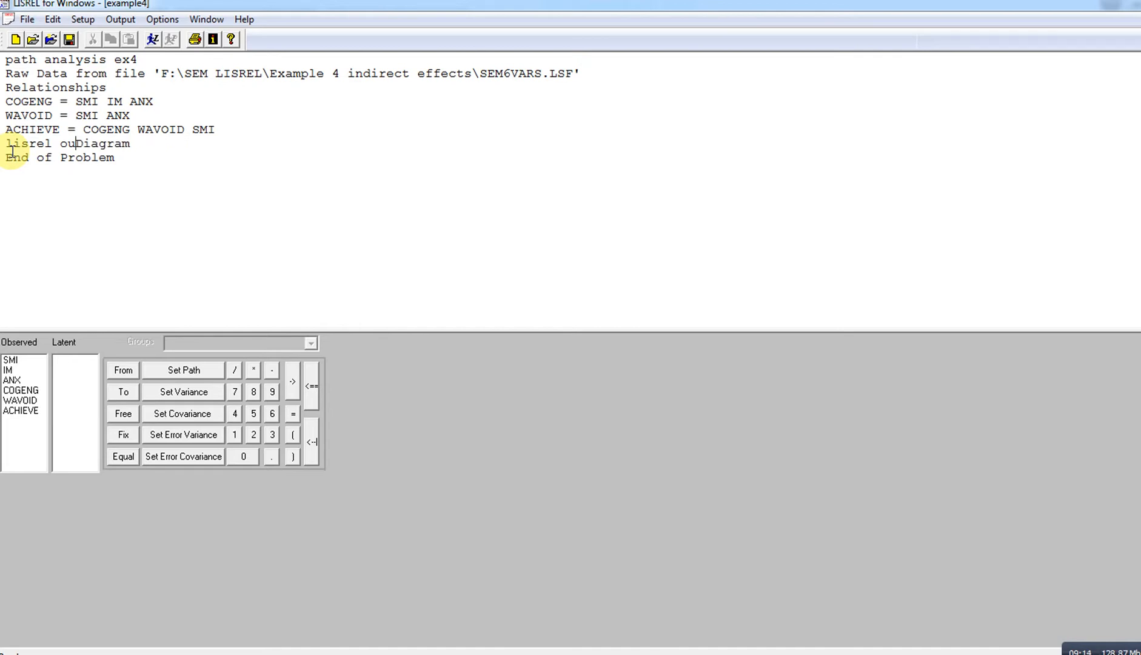
key(BackSpace)
key(BackSpace)
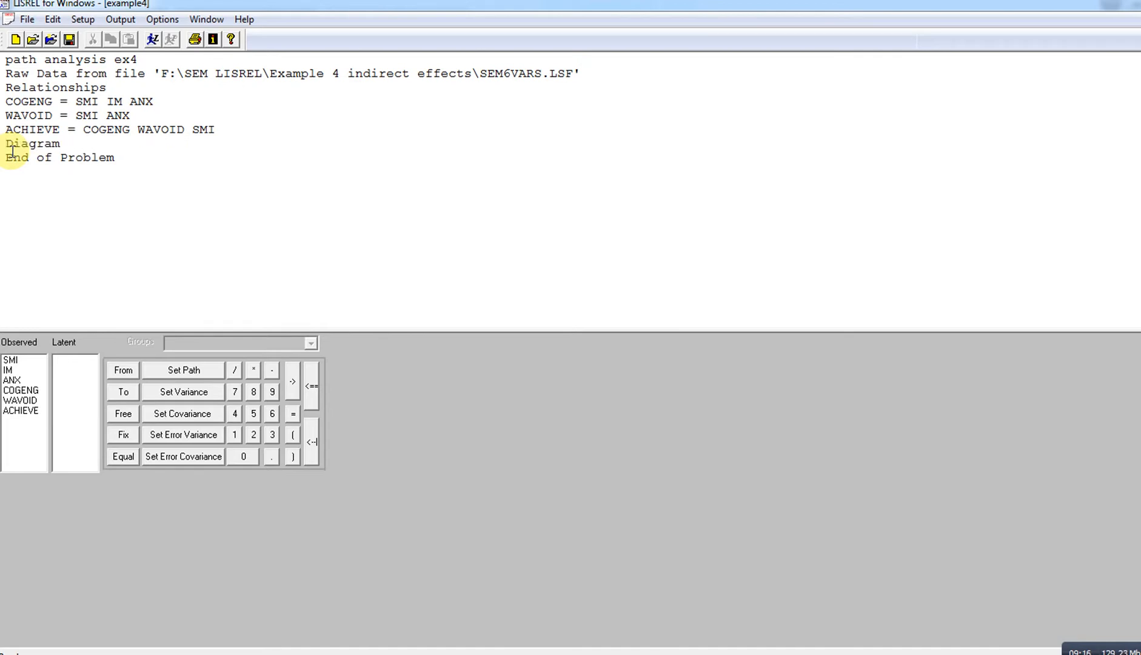
text(Path)
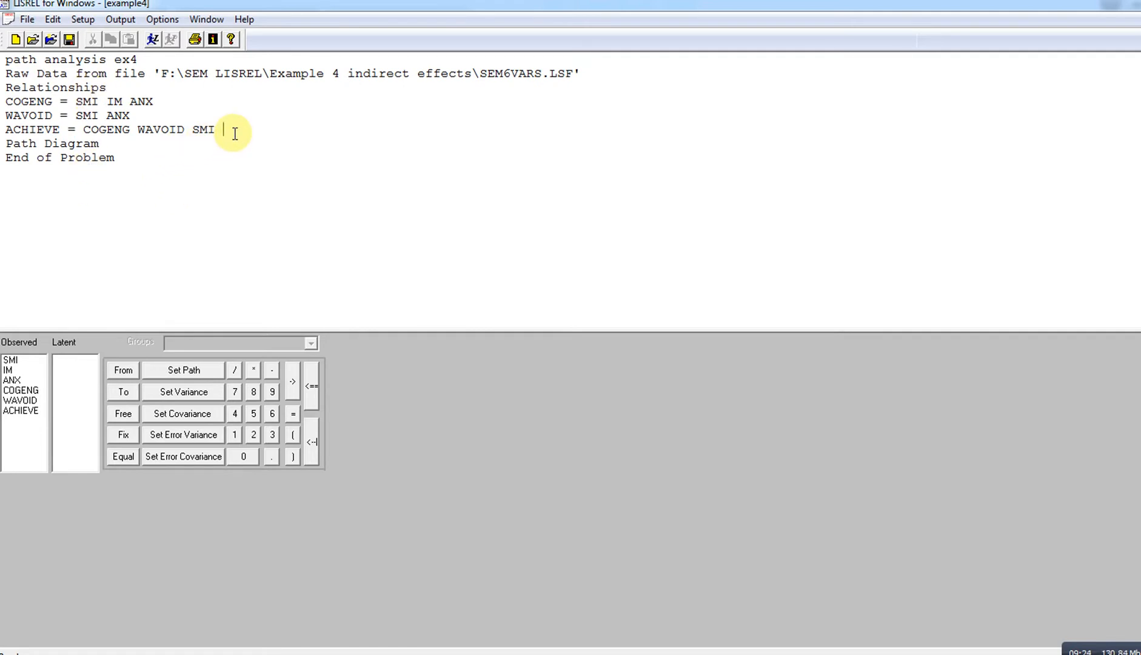
- Insert a "Print residuals" line below the ACHIEVE equation and run the entire syntax
key(Return)
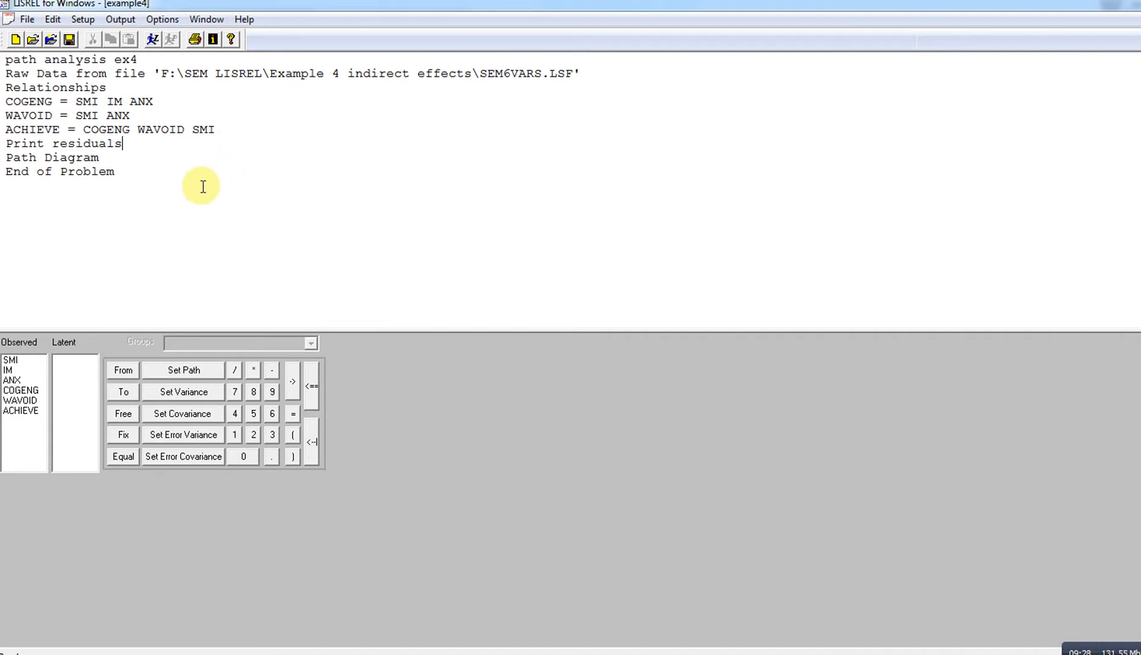
drag(194, 182, 2, 59)
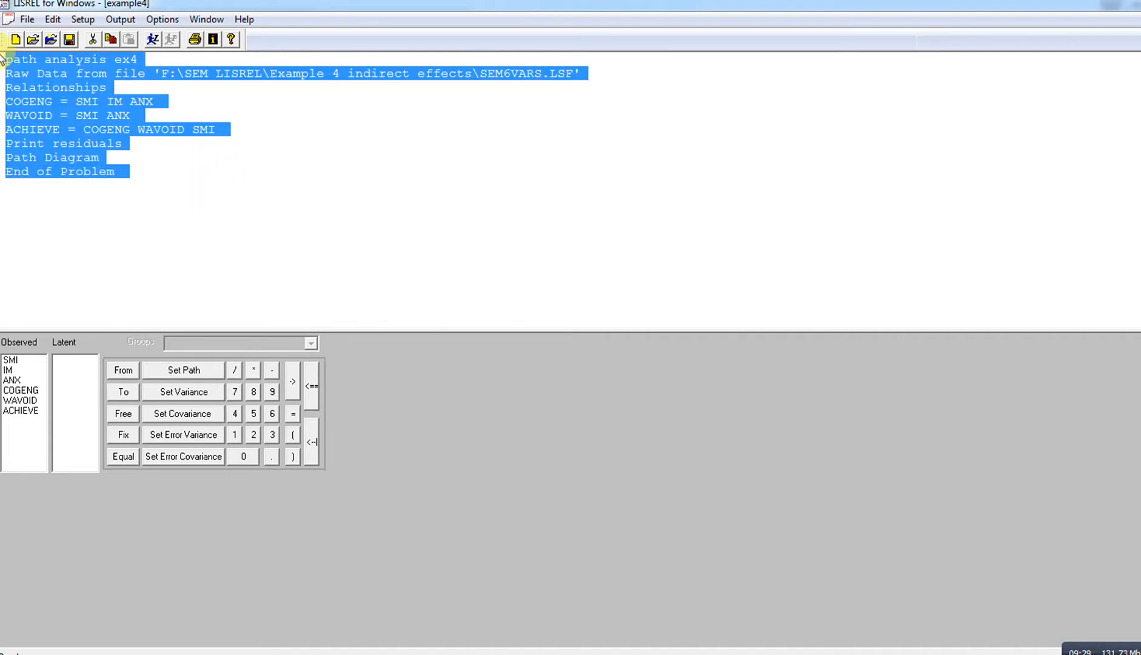
click(152, 40)
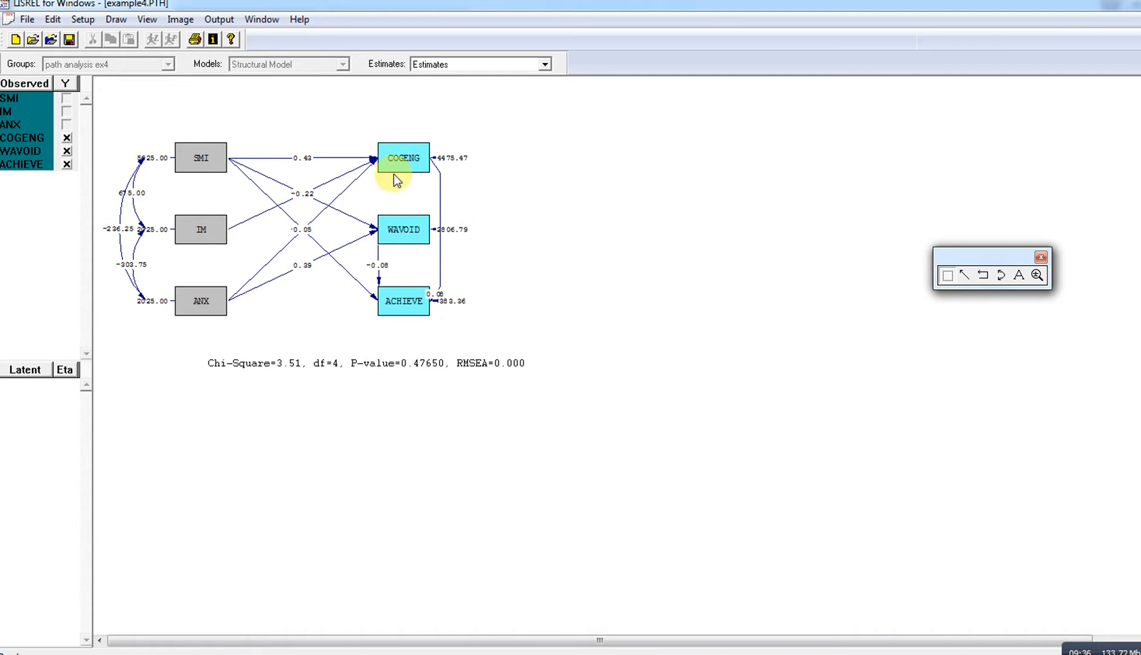
- Move the COGENG box up and outward and the ACHIEVE box slightly down and outward to separate the paths
click(418, 162)
drag(418, 162, 445, 151)
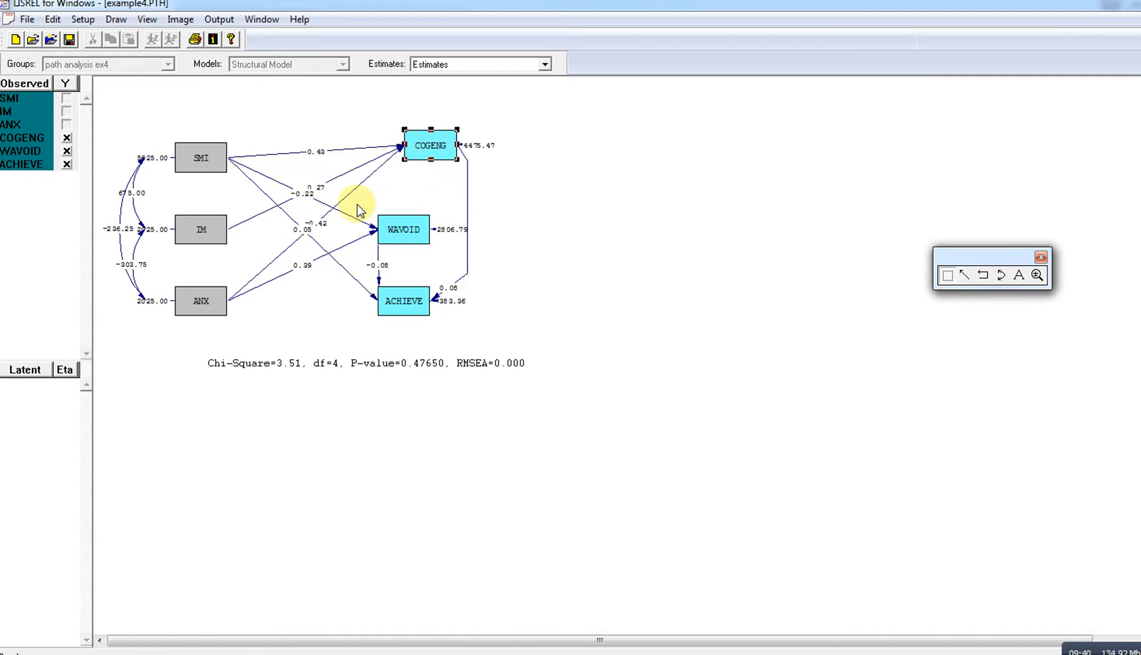
drag(417, 309, 428, 315)
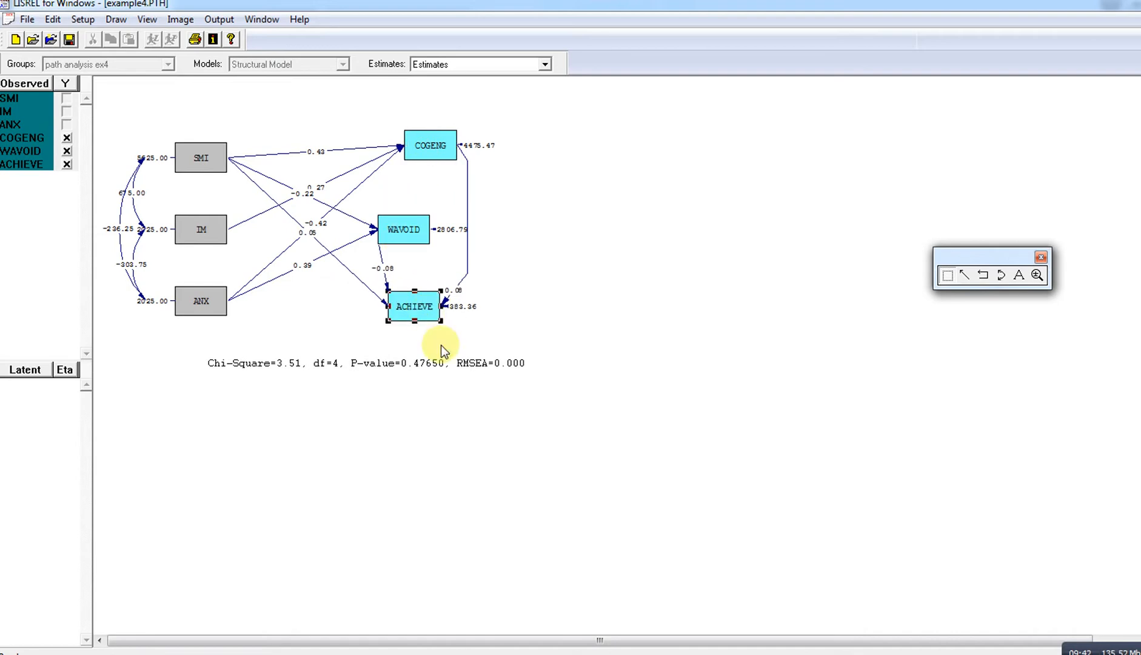
click(479, 372)
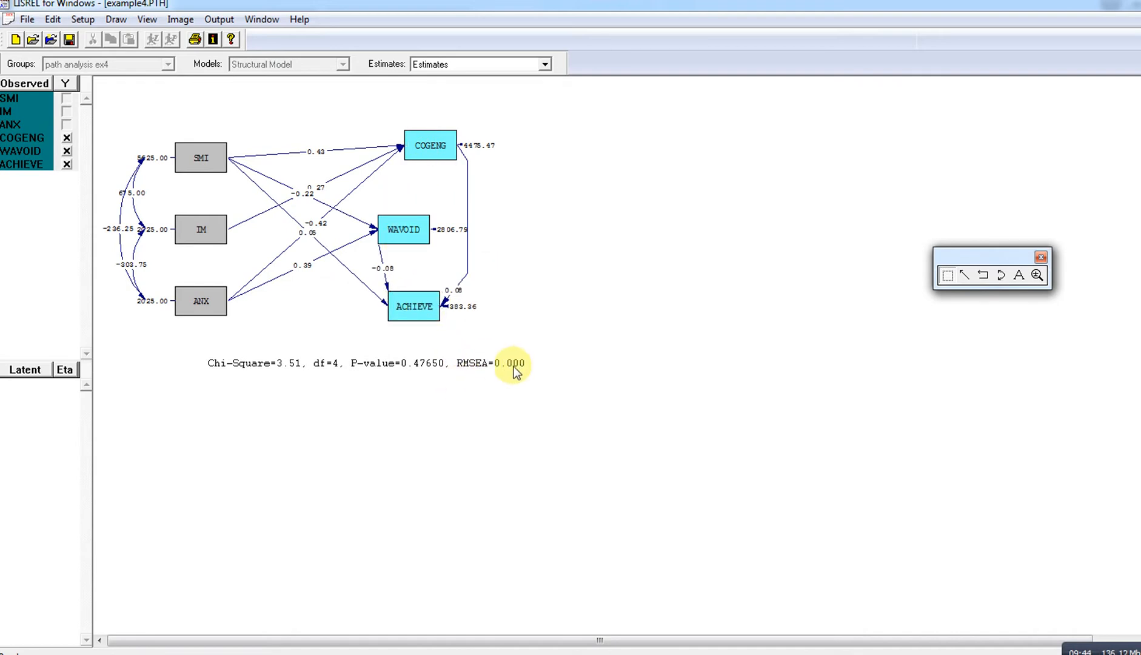
- Display the T-values on the path diagram and move the ACHIEVE box slightly down and outward
click(503, 61)
click(504, 109)
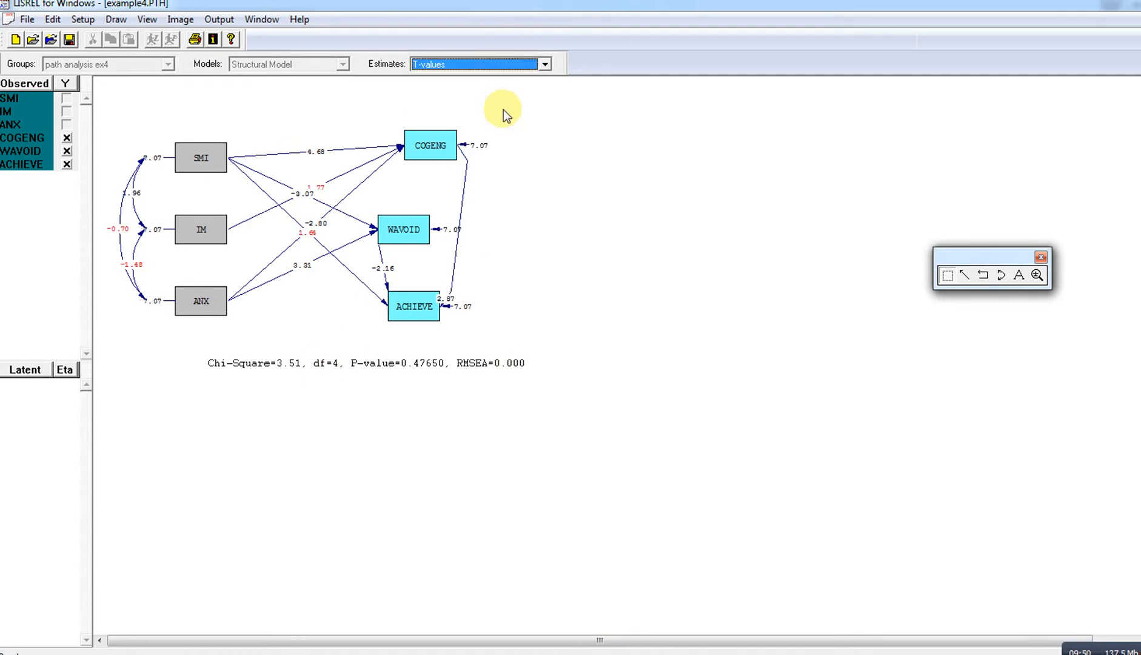
click(419, 319)
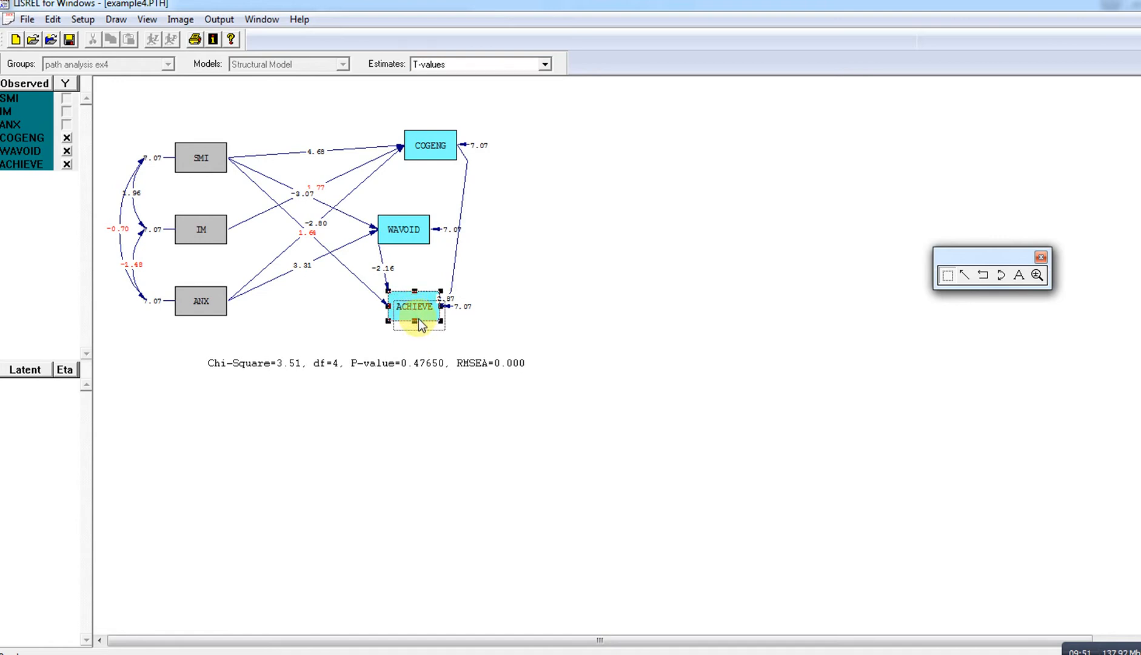
drag(419, 320, 420, 323)
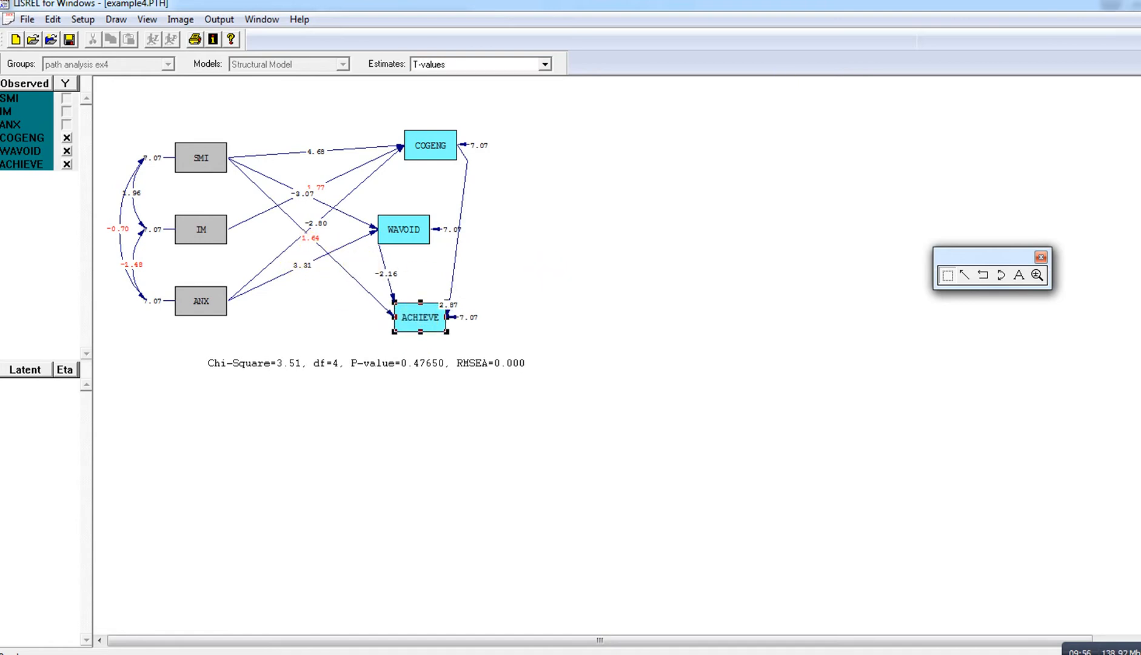
- Close the path diagram without saving and examine the output's structural equations, goodness-of-fit statistics and residuals
click(1139, 5)
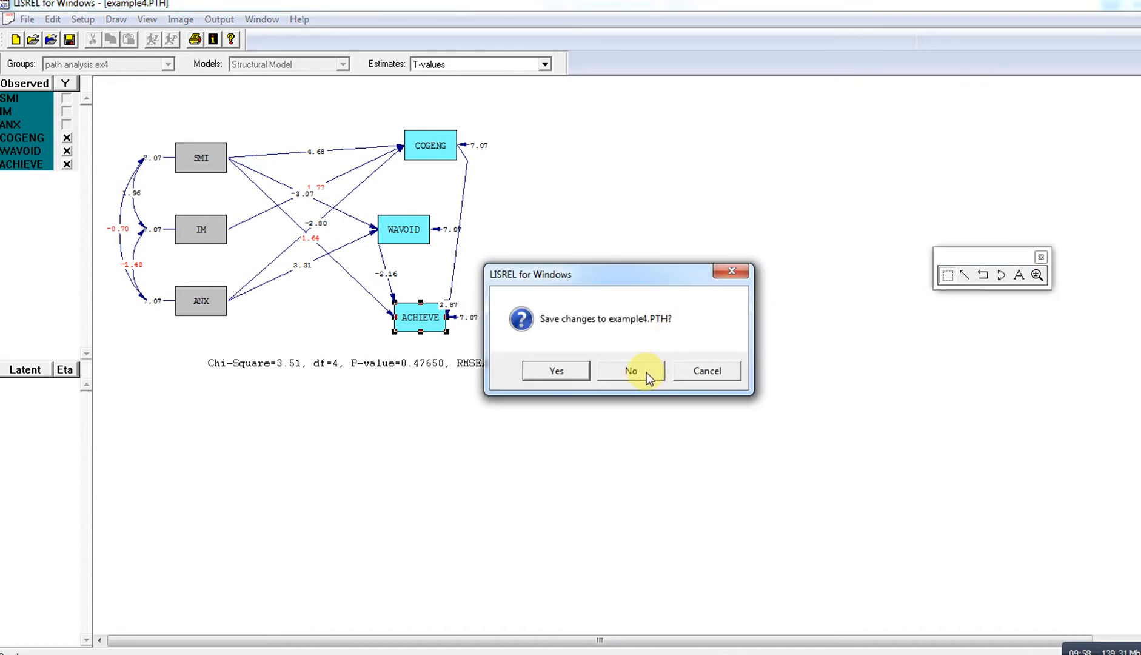
click(647, 373)
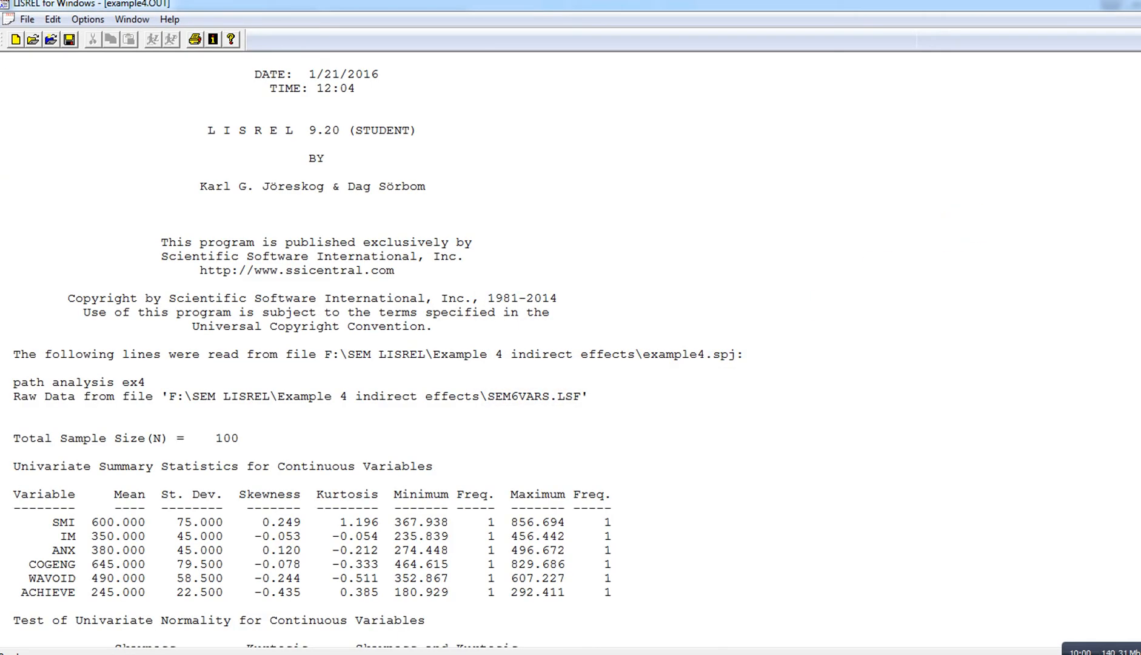
scroll(374, 352, down, 5)
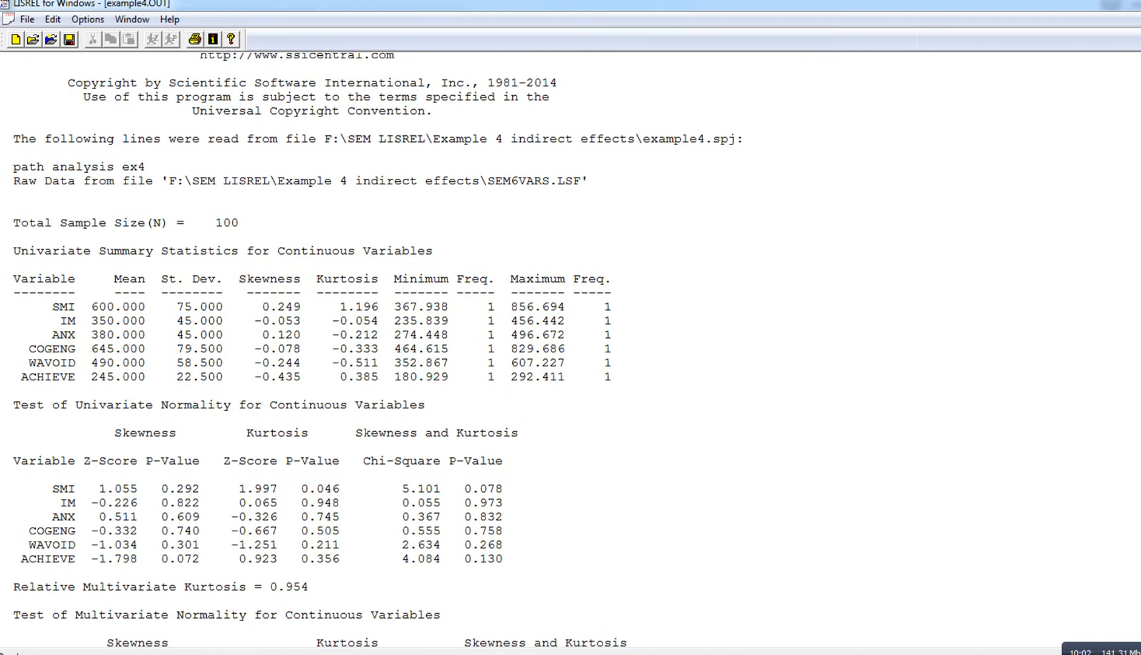
scroll(374, 351, down, 16)
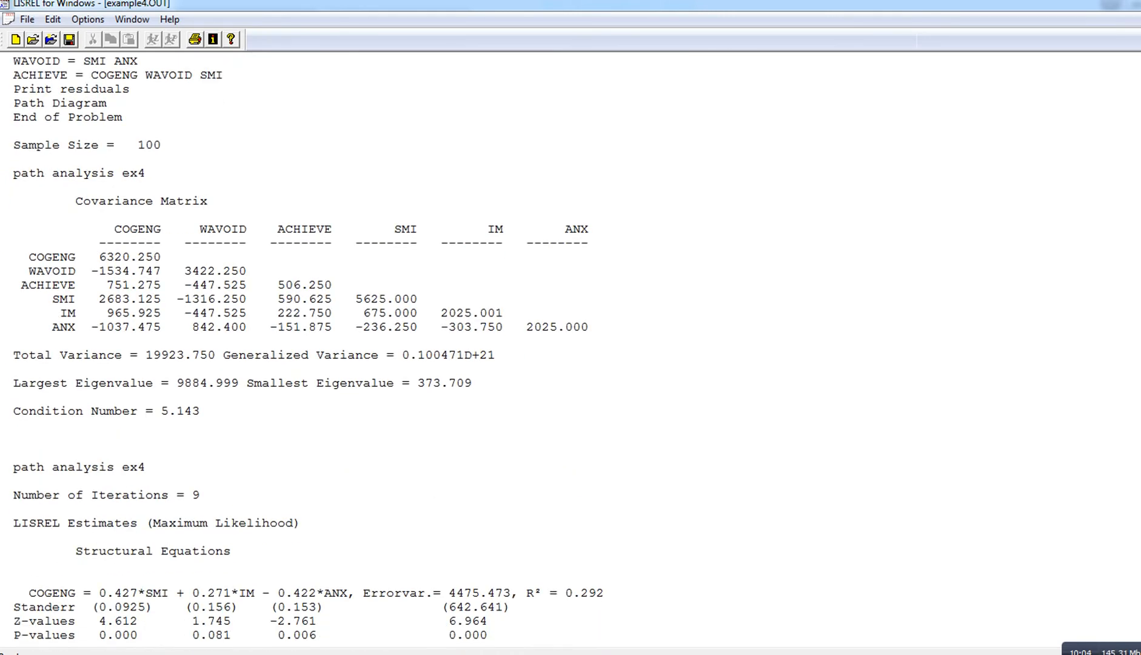
scroll(529, 351, down, 6)
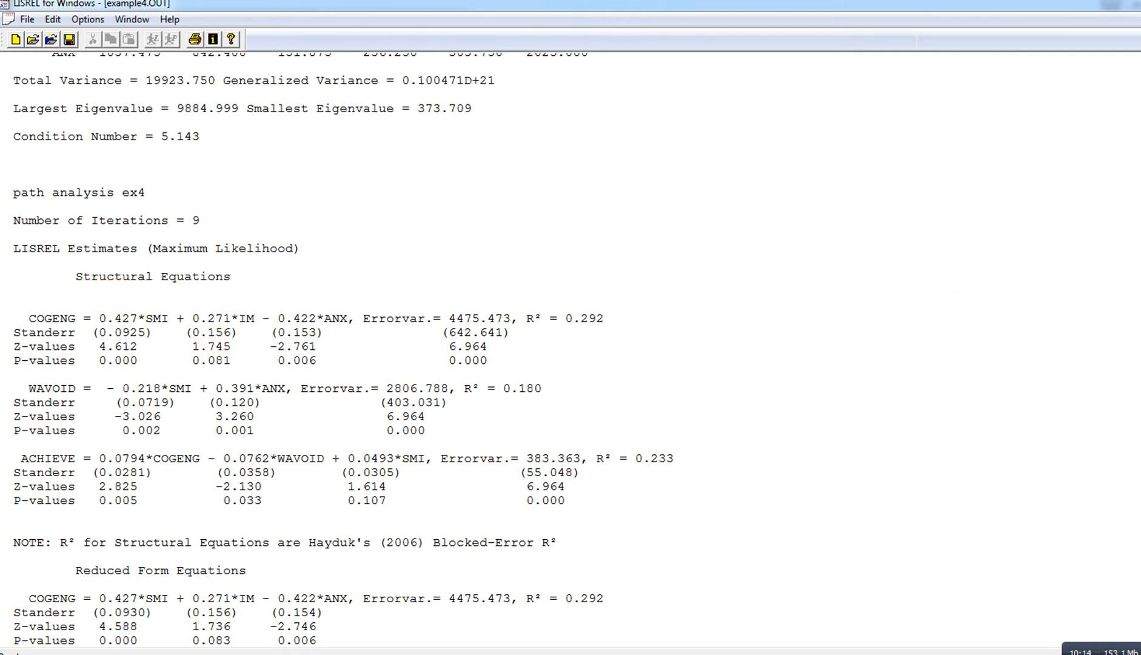
scroll(315, 349, down, 16)
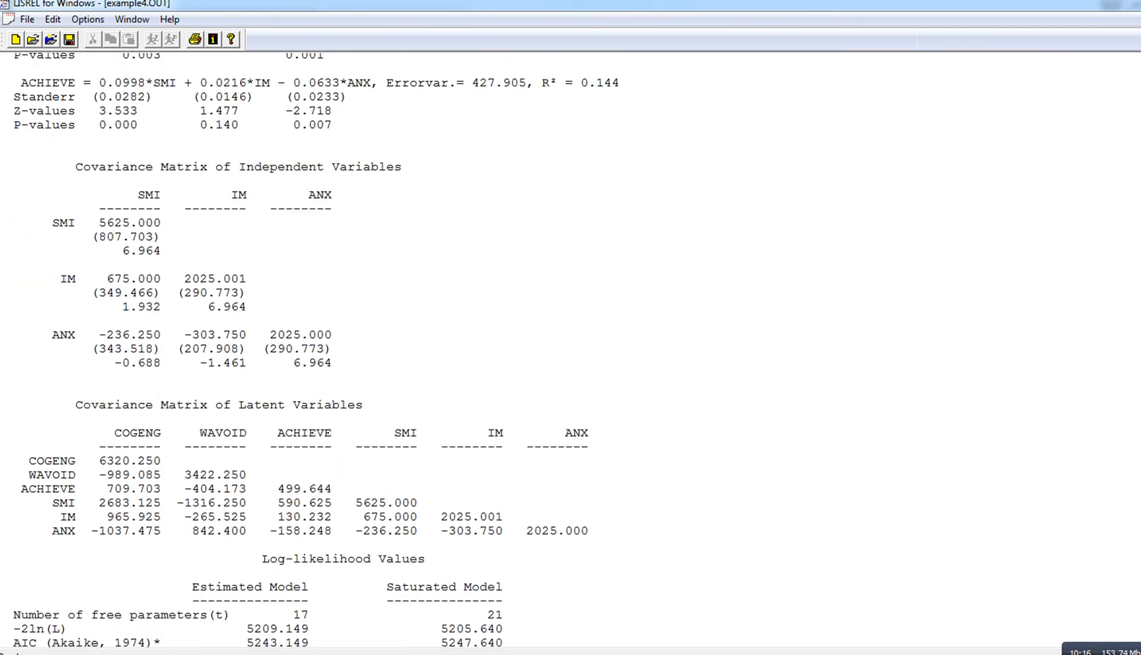
scroll(316, 349, down, 12)
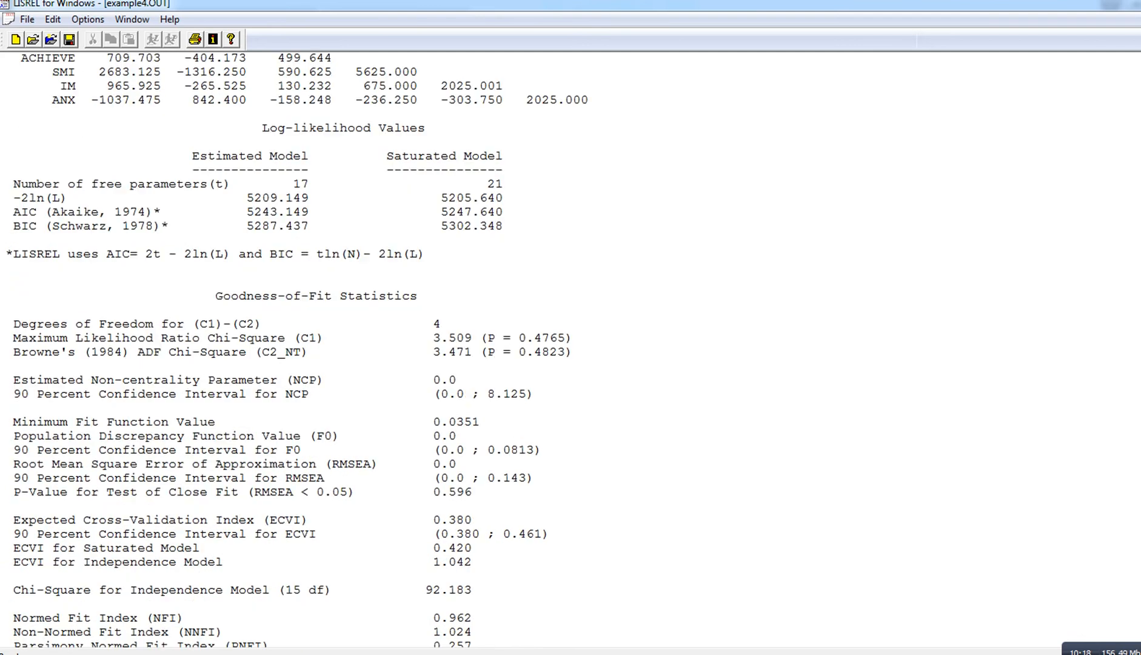
scroll(315, 349, down, 6)
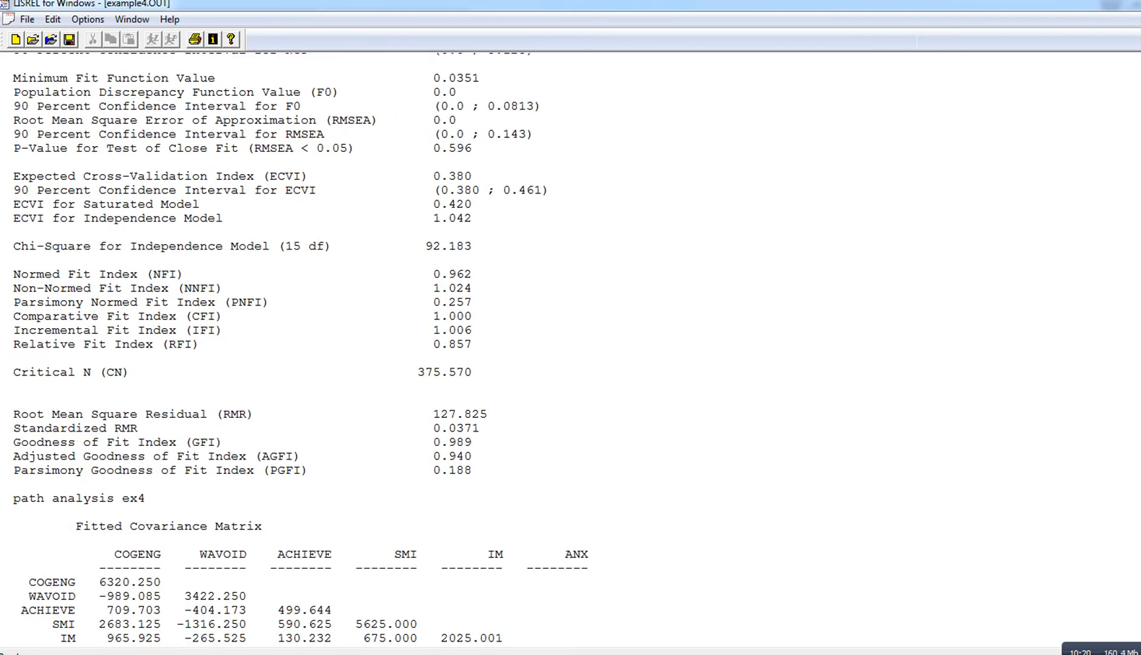
scroll(315, 349, down, 13)
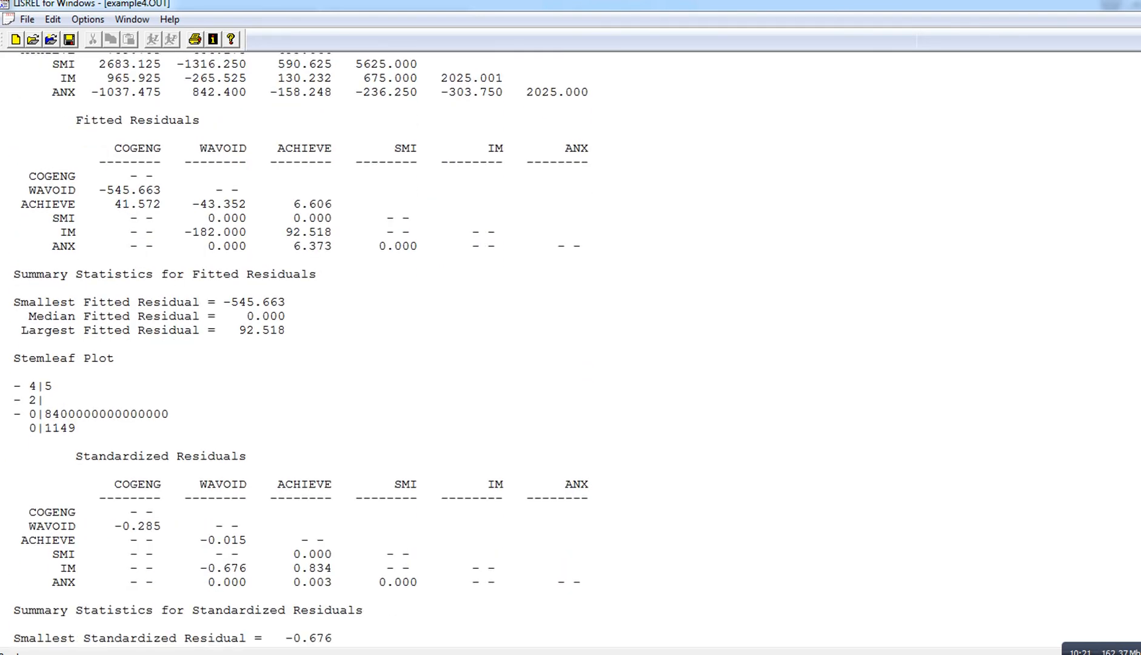
scroll(316, 349, up, 15)
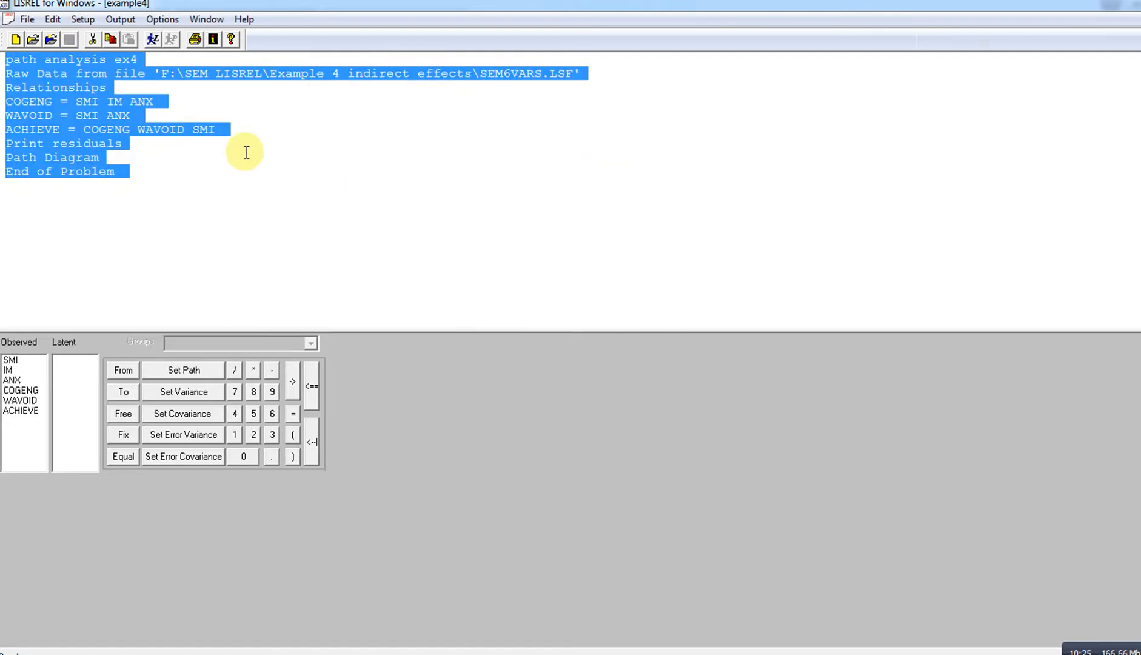
- Insert a "Lisrel output ef" line below the ACHIEVE equation and run the entire syntax
click(225, 146)
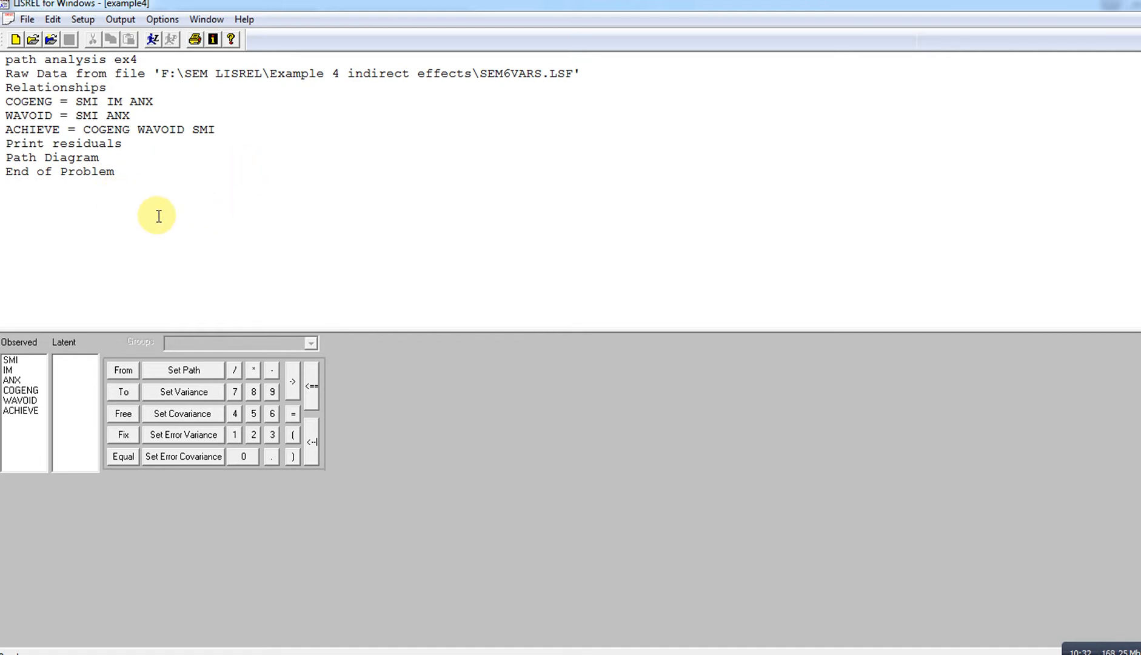
key(Return)
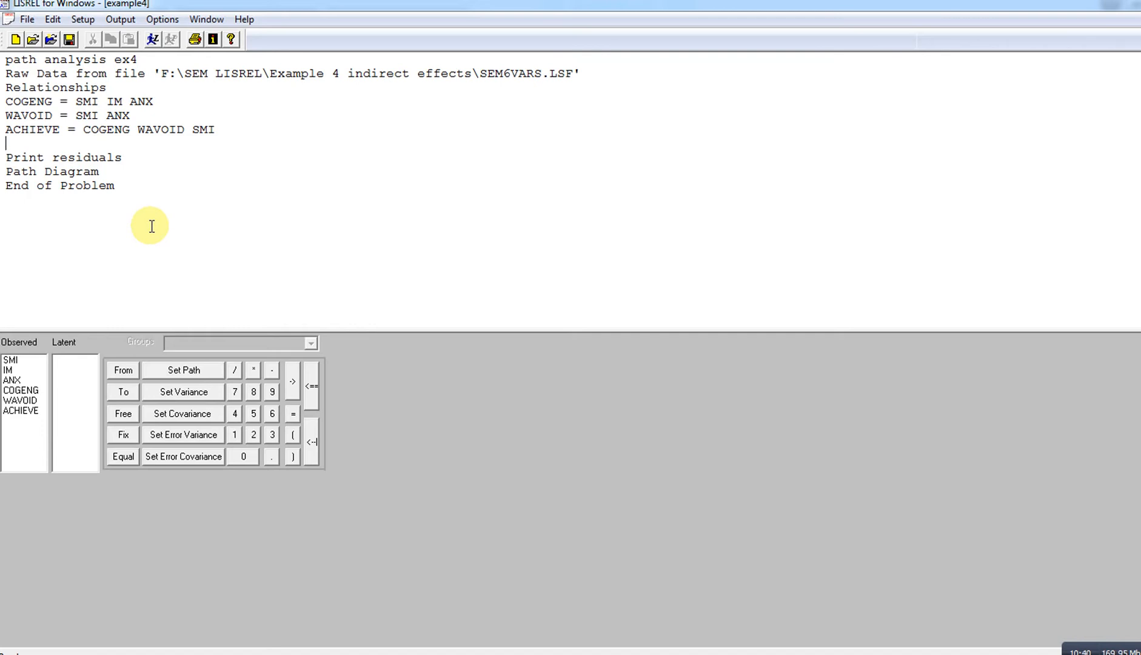
text(Lisrel output ef)
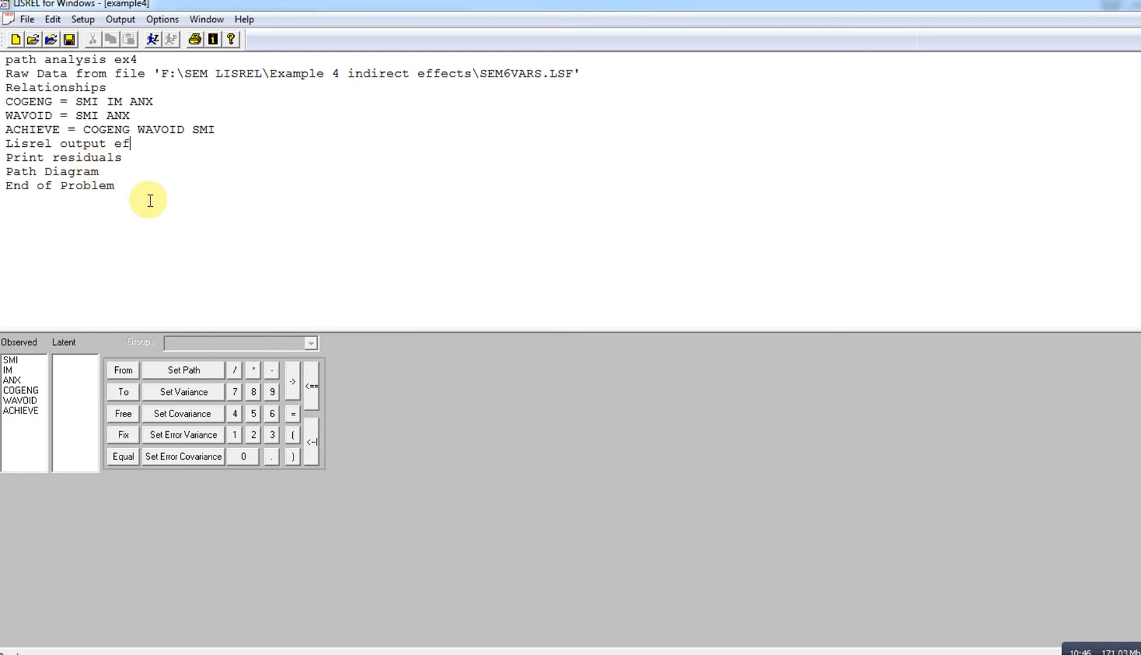
key(ctrl+a)
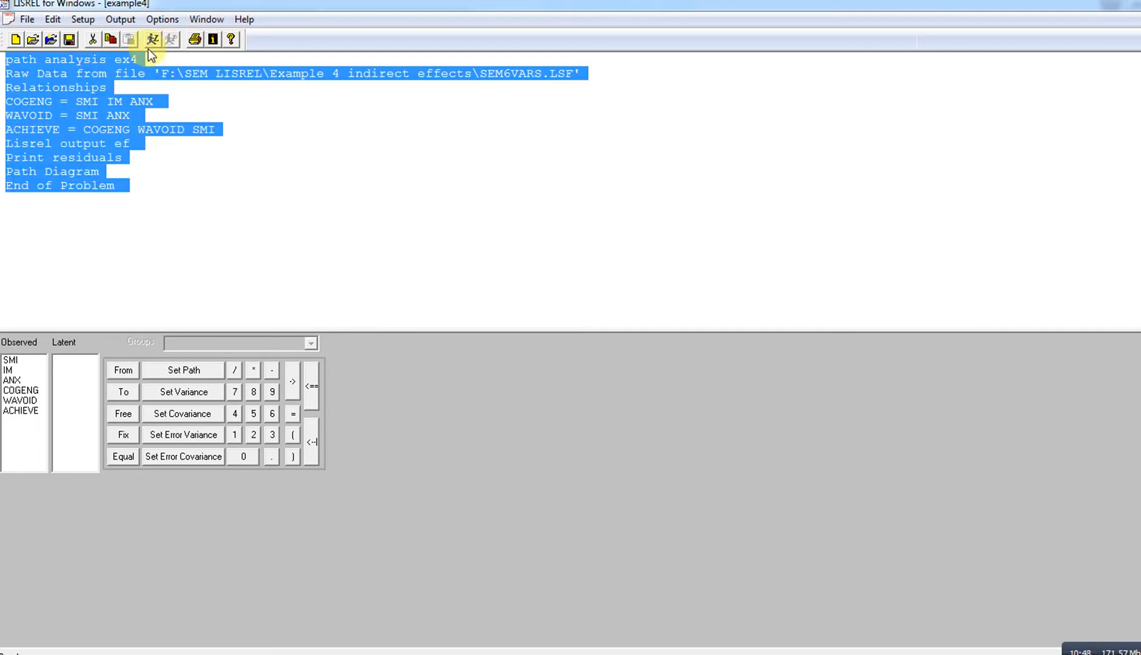
click(152, 39)
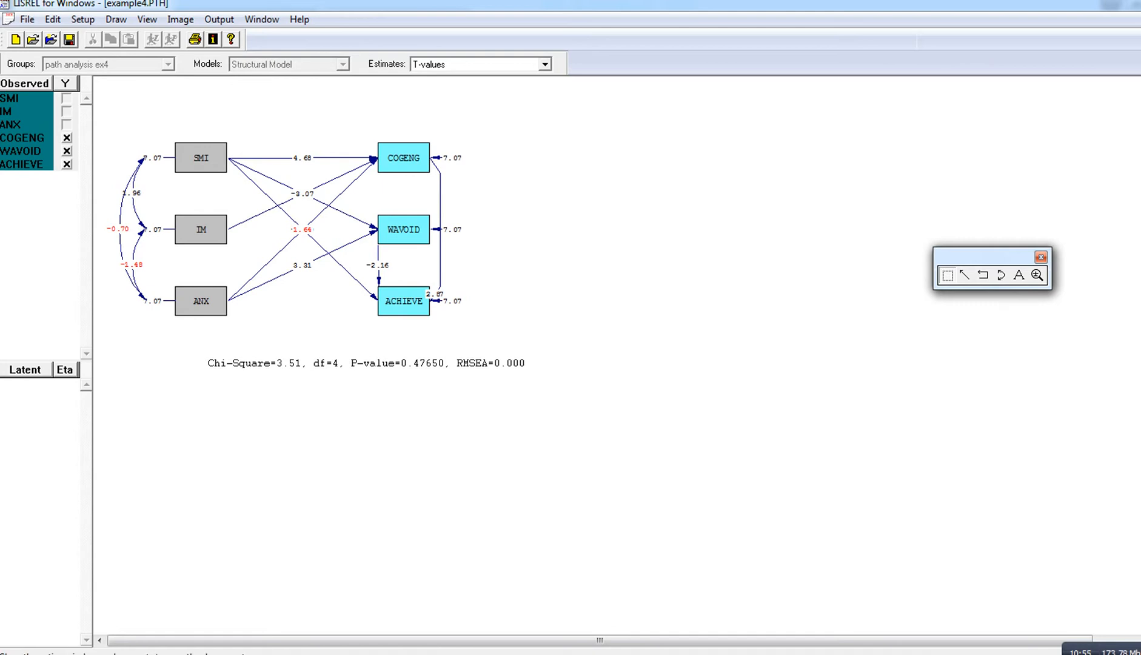
- Close the new path diagram without saving and examine the parameter specifications and the BETA and GAMMA estimates in the output
key(ctrl+F4)
click(630, 367)
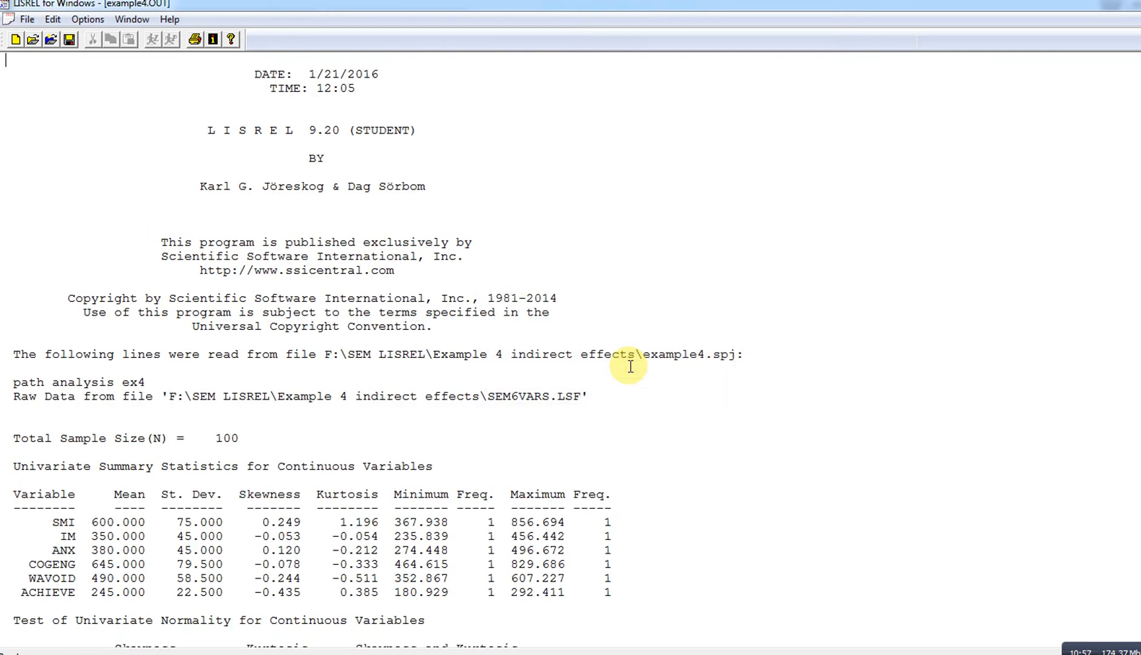
scroll(370, 349, down, 20)
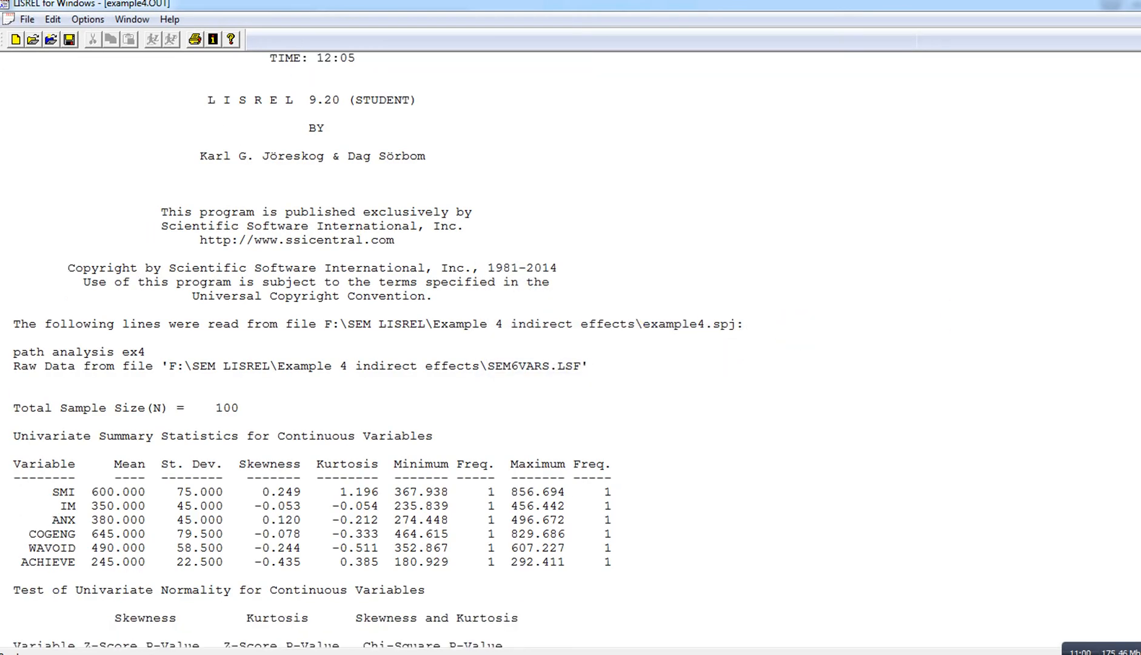
scroll(570, 352, down, 11)
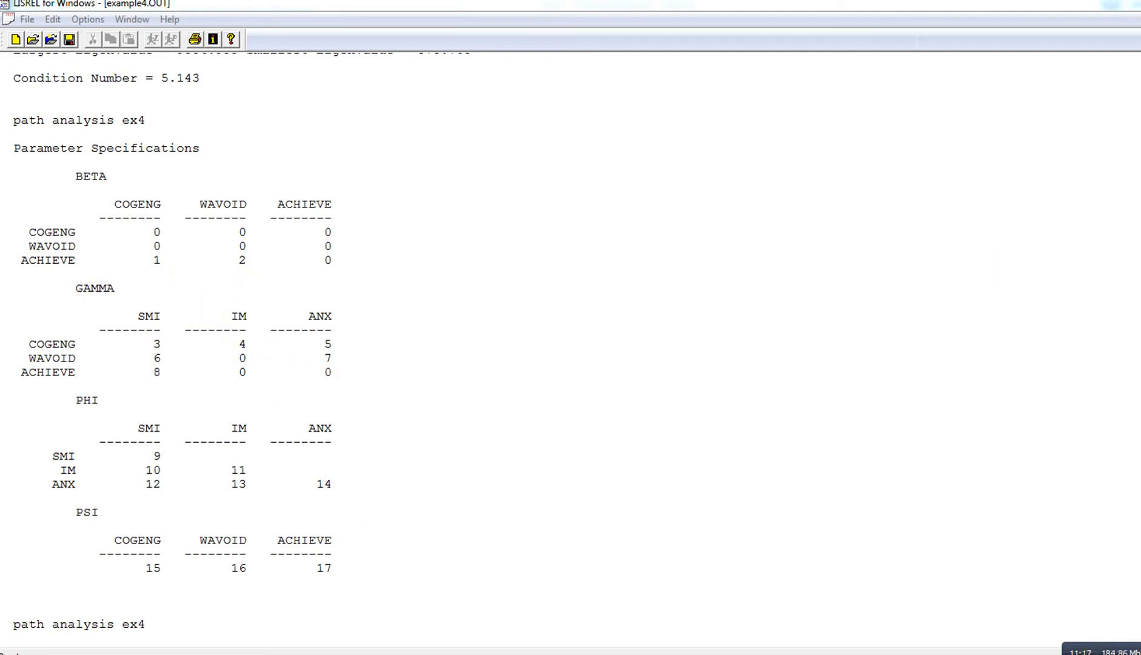
scroll(570, 349, down, 13)
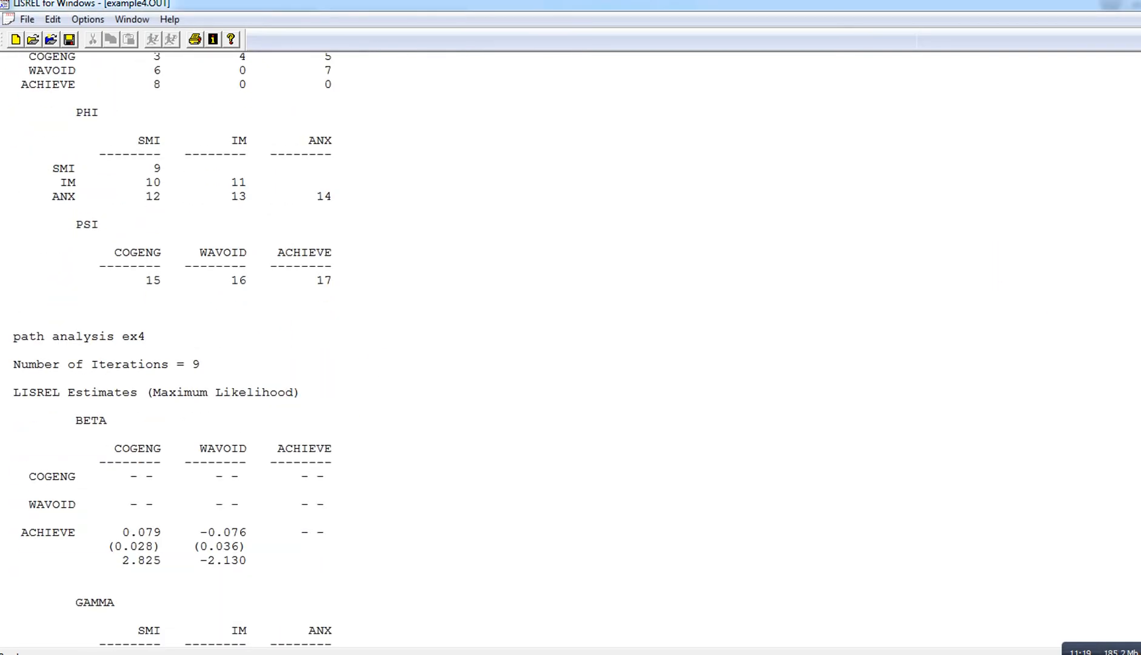
scroll(570, 349, down, 1)
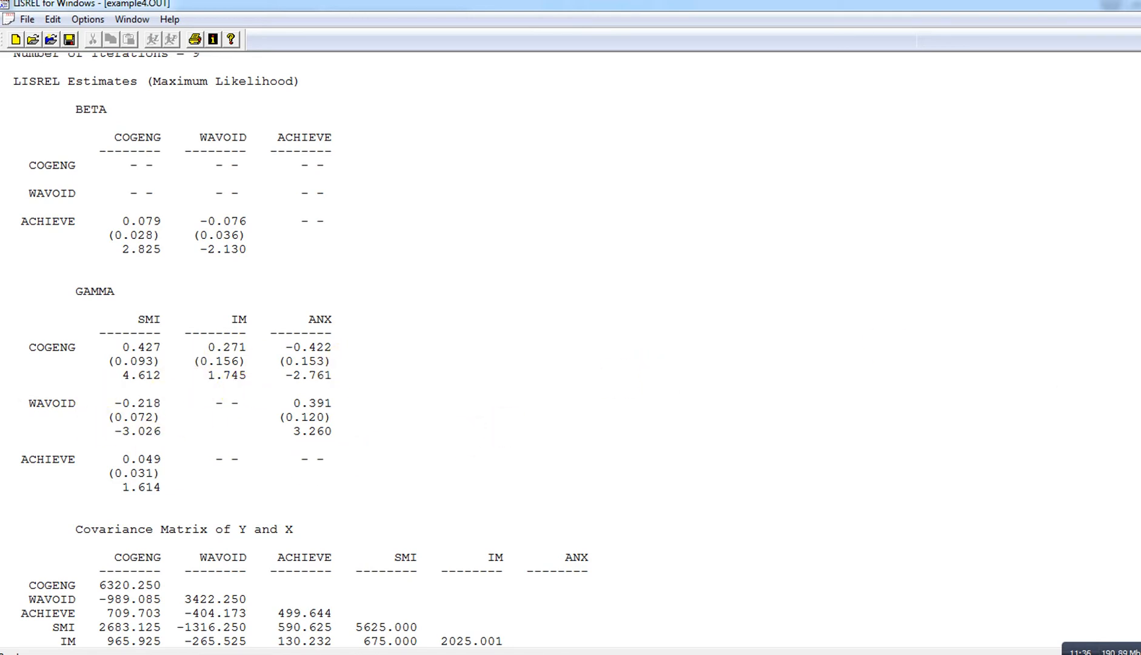
scroll(300, 348, down, 1)
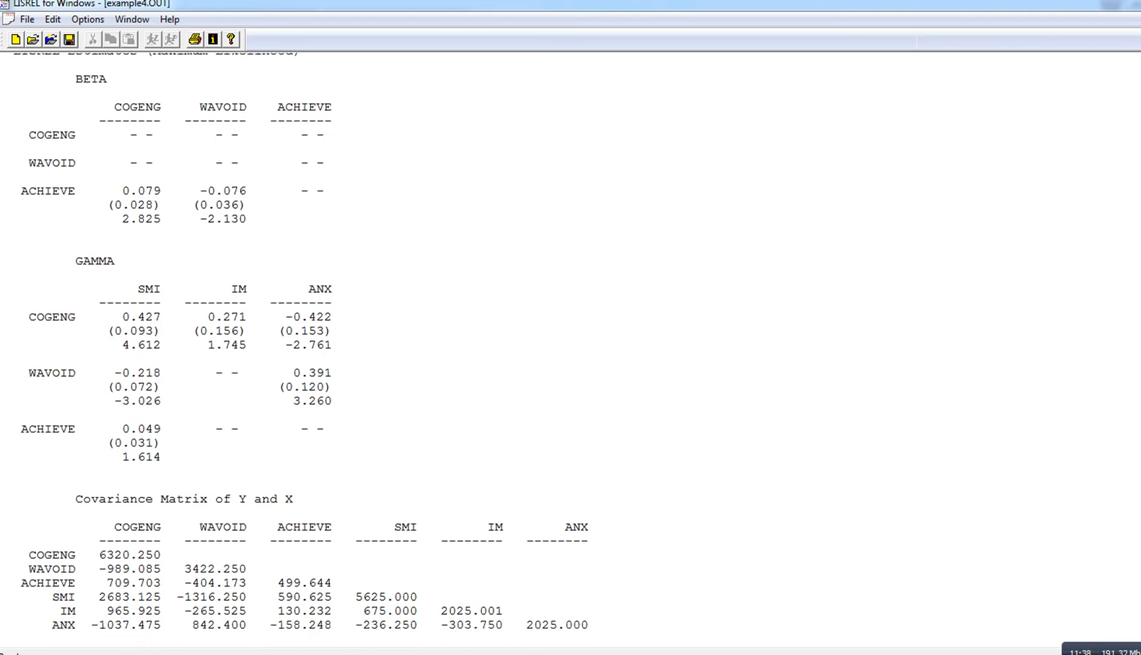
- Examine the covariance matrix of Y and X and the PHI and PSI estimates in the output
scroll(304, 349, down, 5)
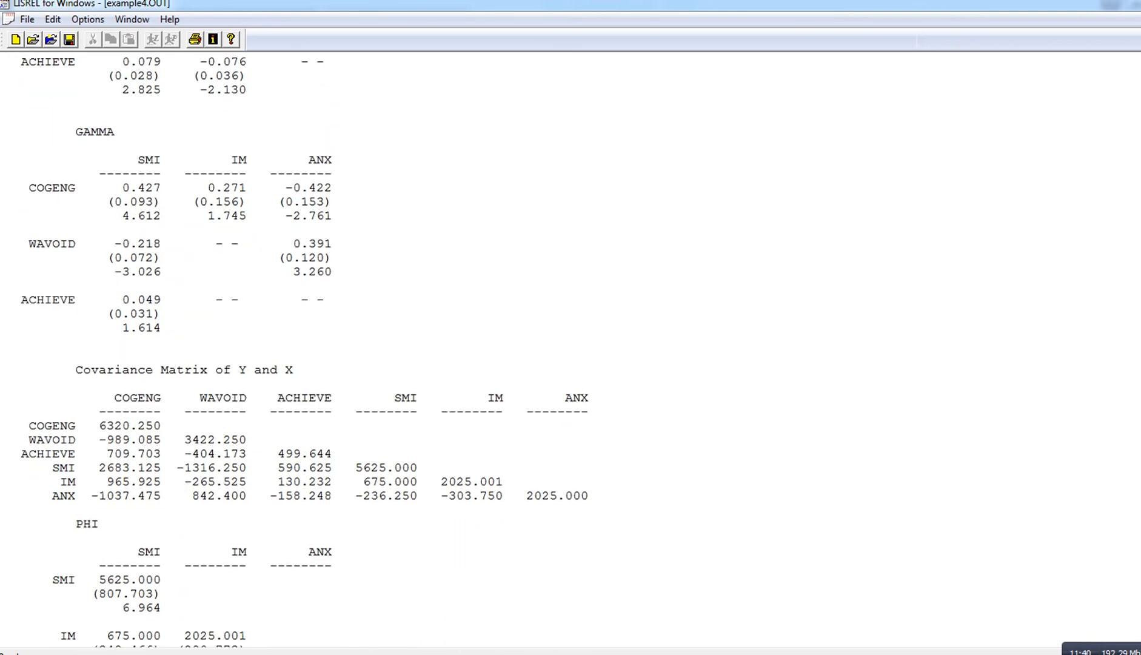
scroll(304, 349, down, 8)
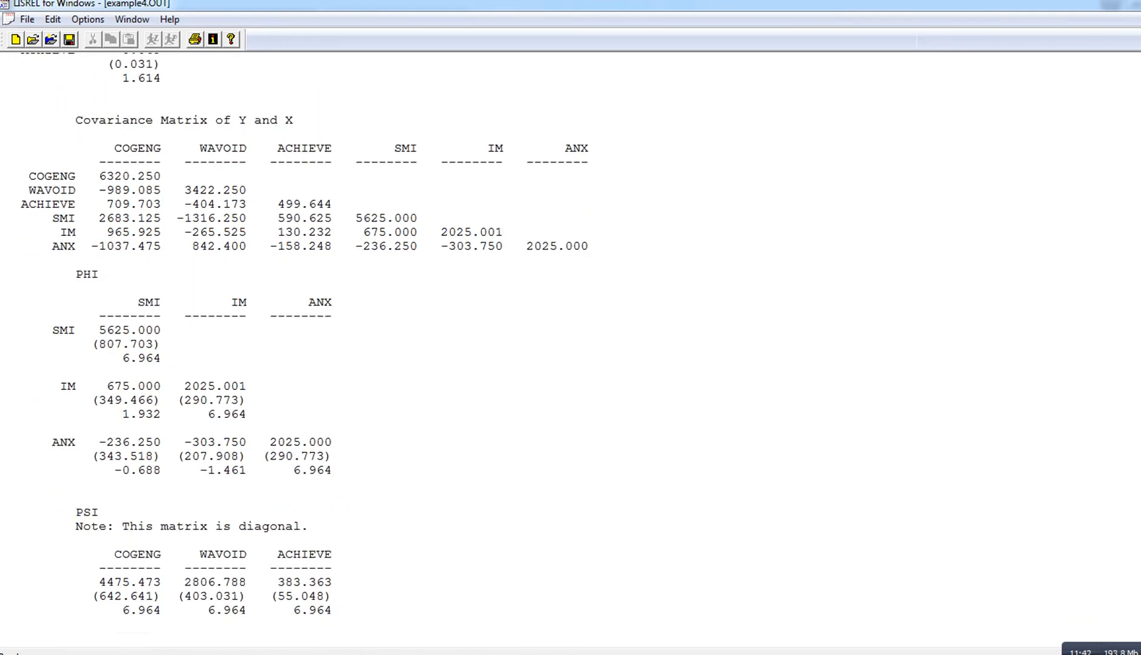
scroll(303, 349, down, 3)
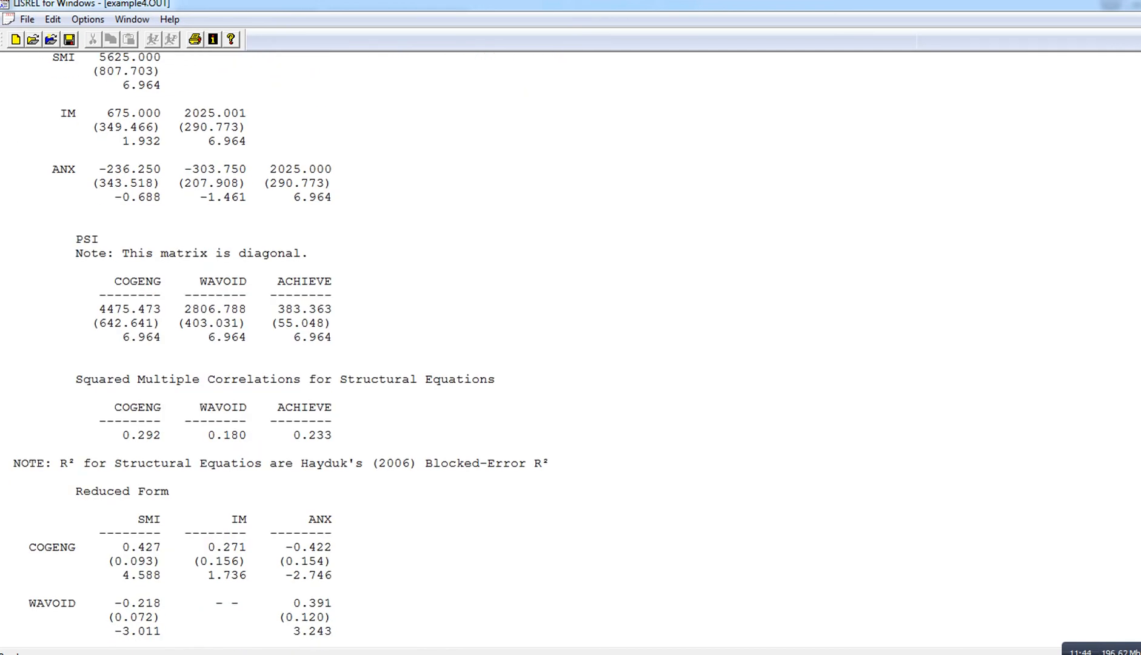
scroll(303, 348, down, 5)
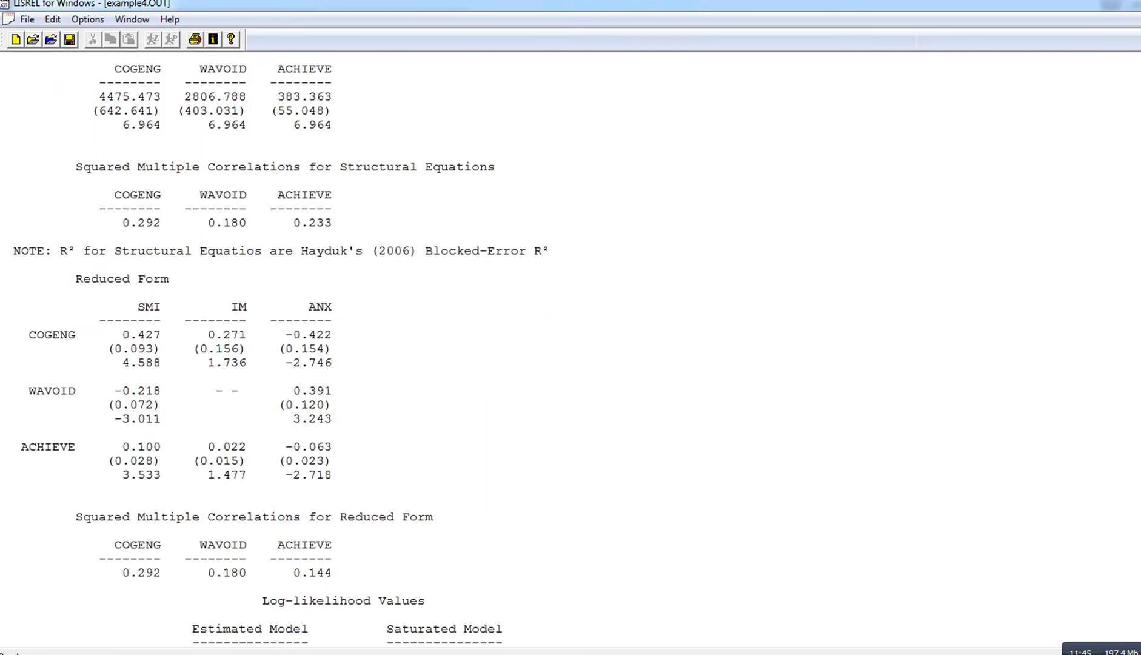
scroll(304, 349, down, 1)
scroll(304, 348, down, 1)
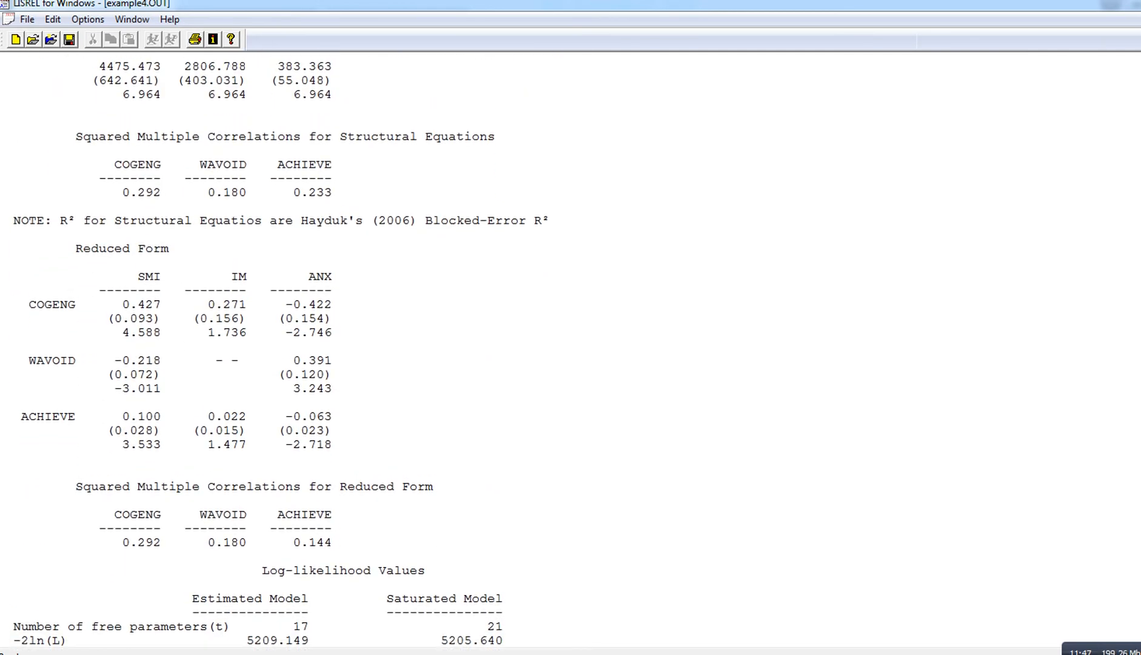
- Examine the squared multiple correlations for the structural equations and the Reduced Form estimates
scroll(304, 348, up, 8)
scroll(989, 279, up, 1)
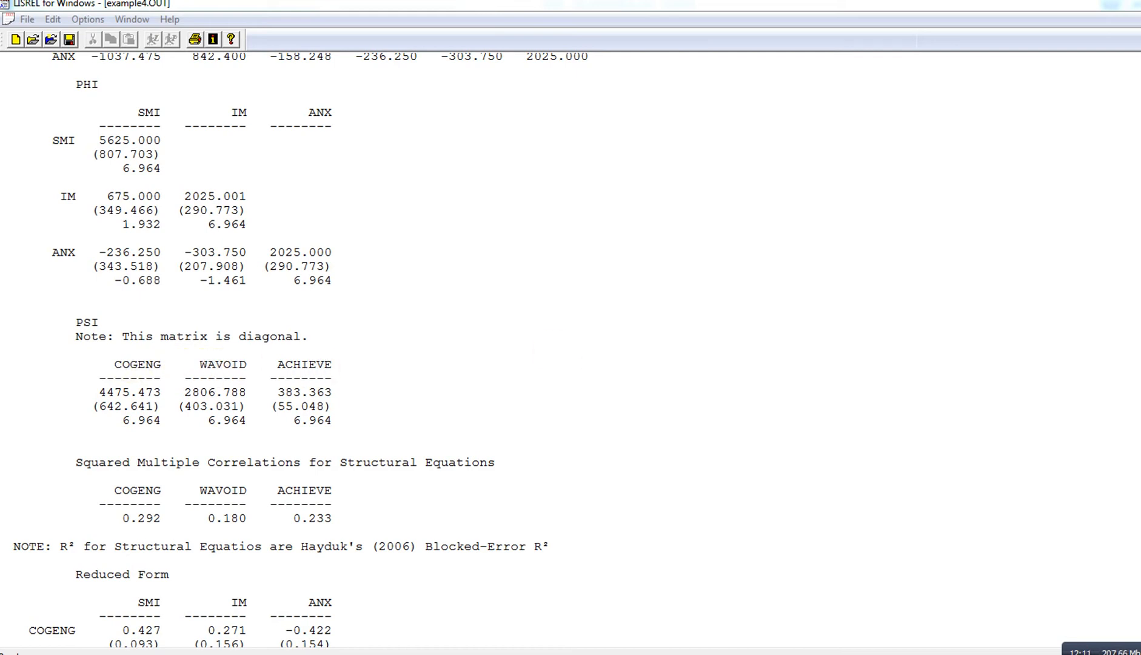
scroll(570, 349, down, 5)
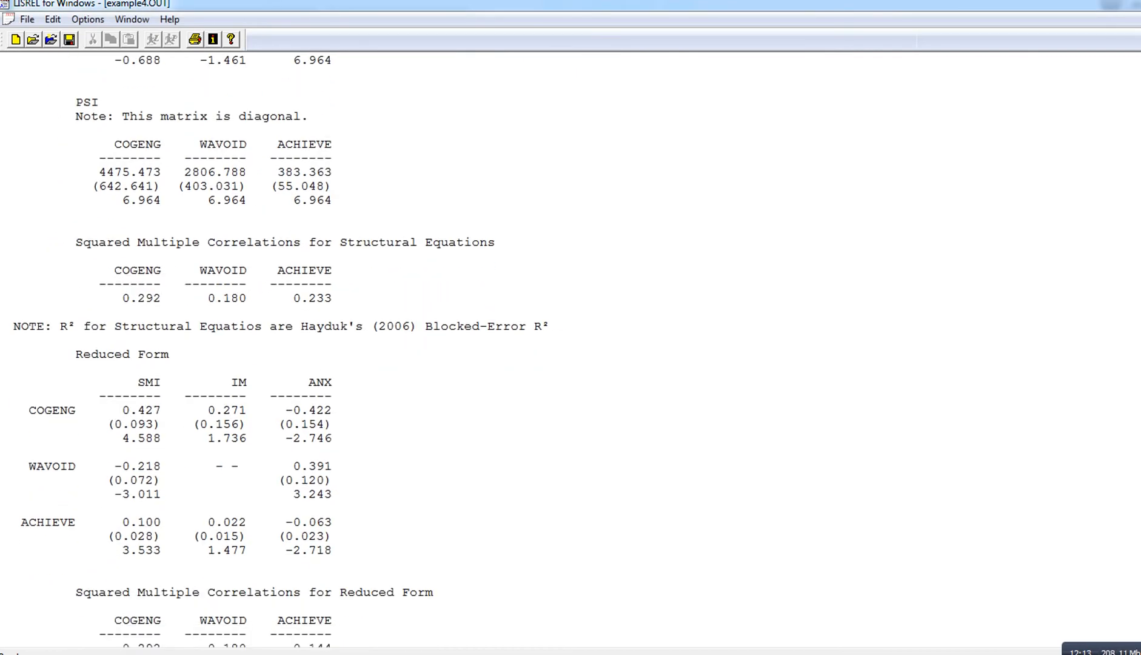
scroll(561, 390, down, 1)
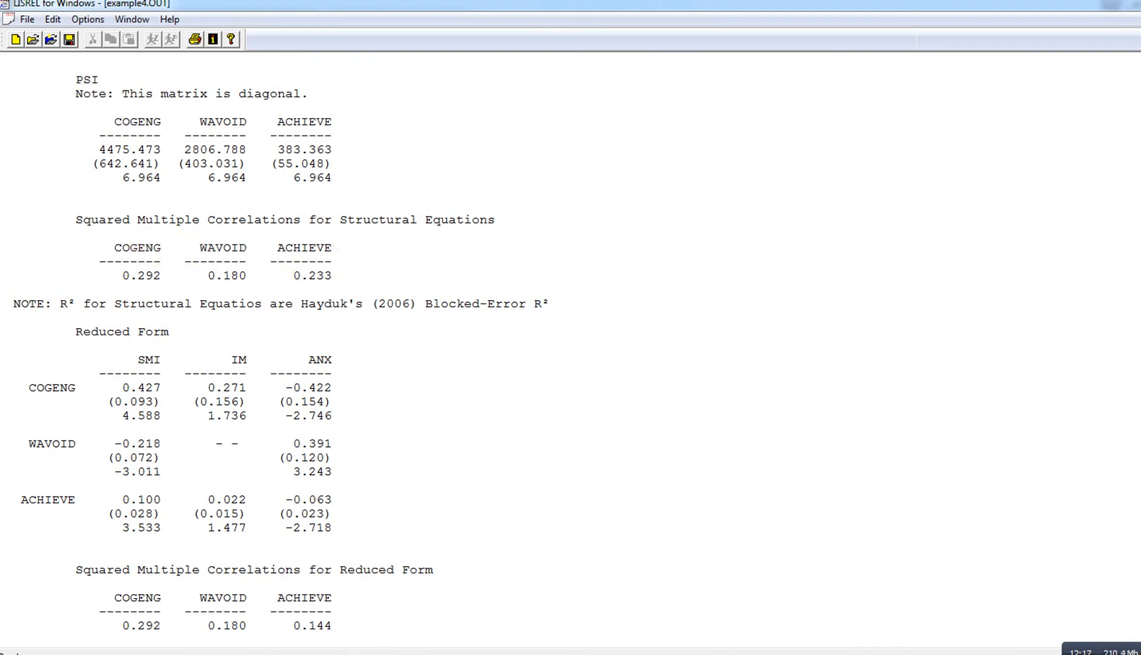
scroll(577, 357, down, 1)
scroll(277, 345, up, 2)
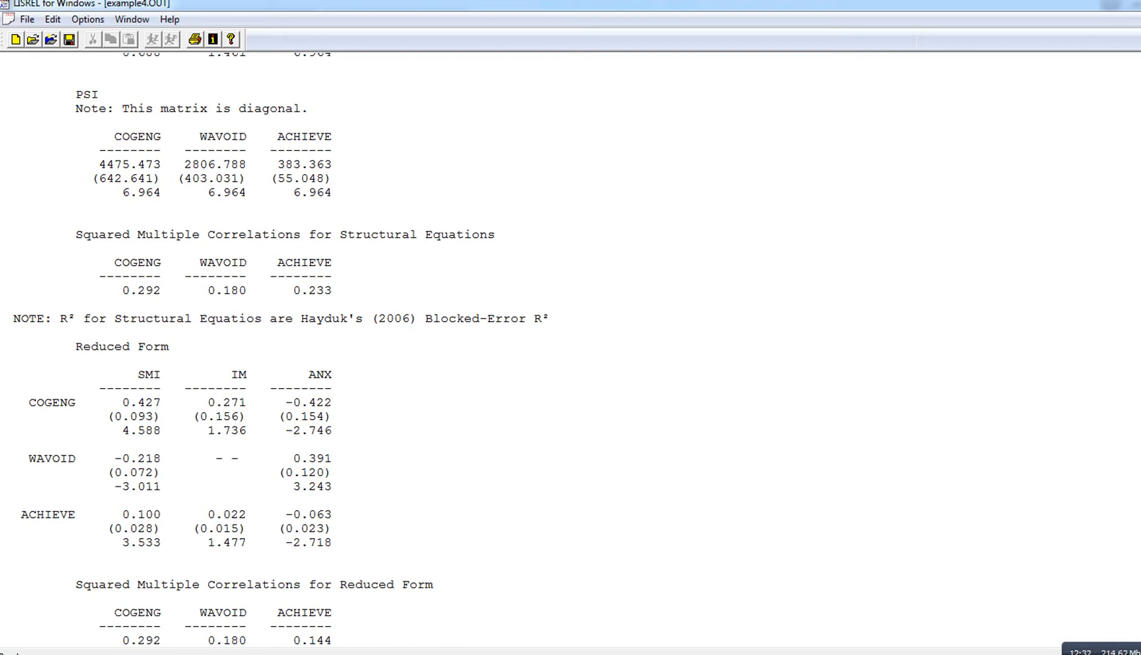
scroll(277, 349, down, 4)
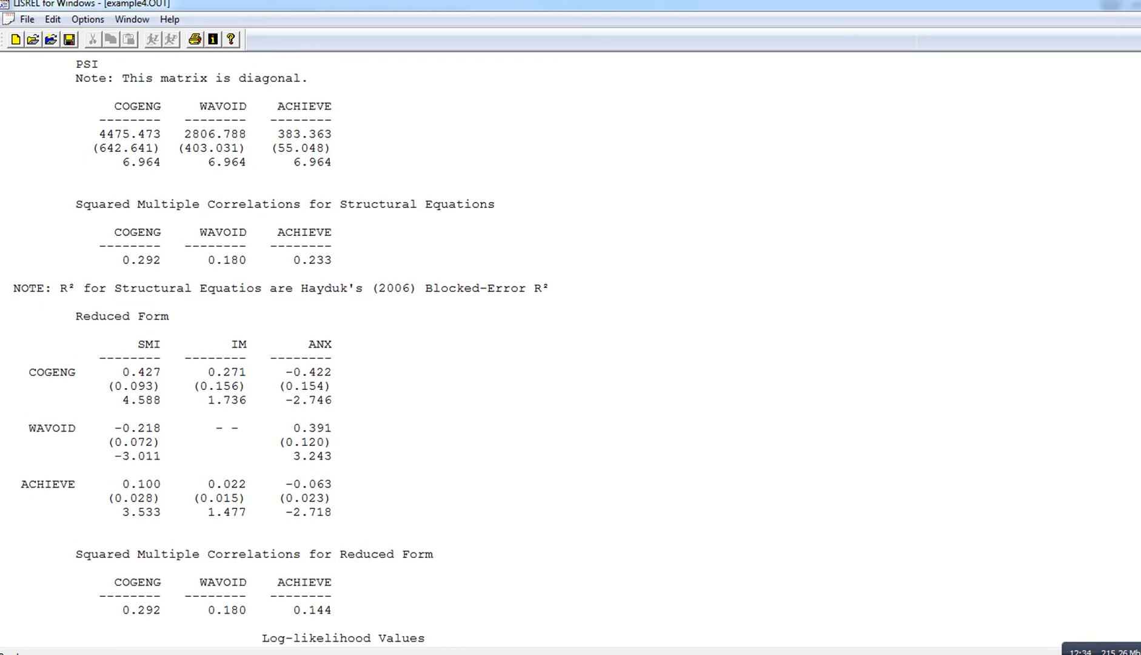
- Review the goodness-of-fit statistics and residuals, continuing to the Total and Indirect Effects section
scroll(277, 349, down, 13)
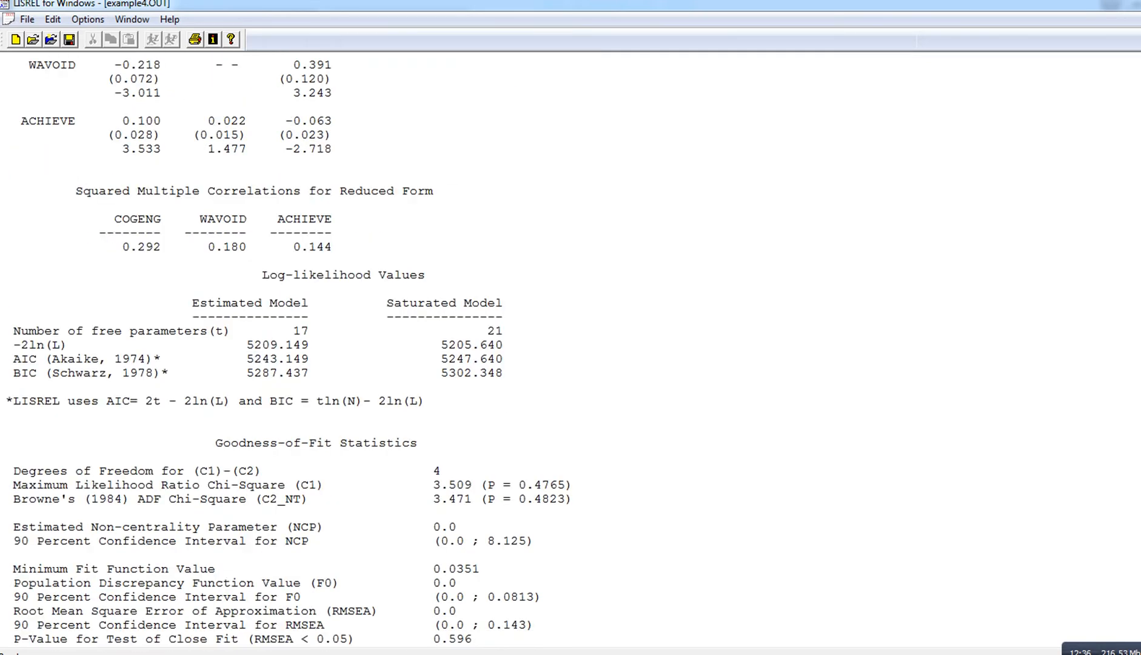
scroll(277, 349, down, 1)
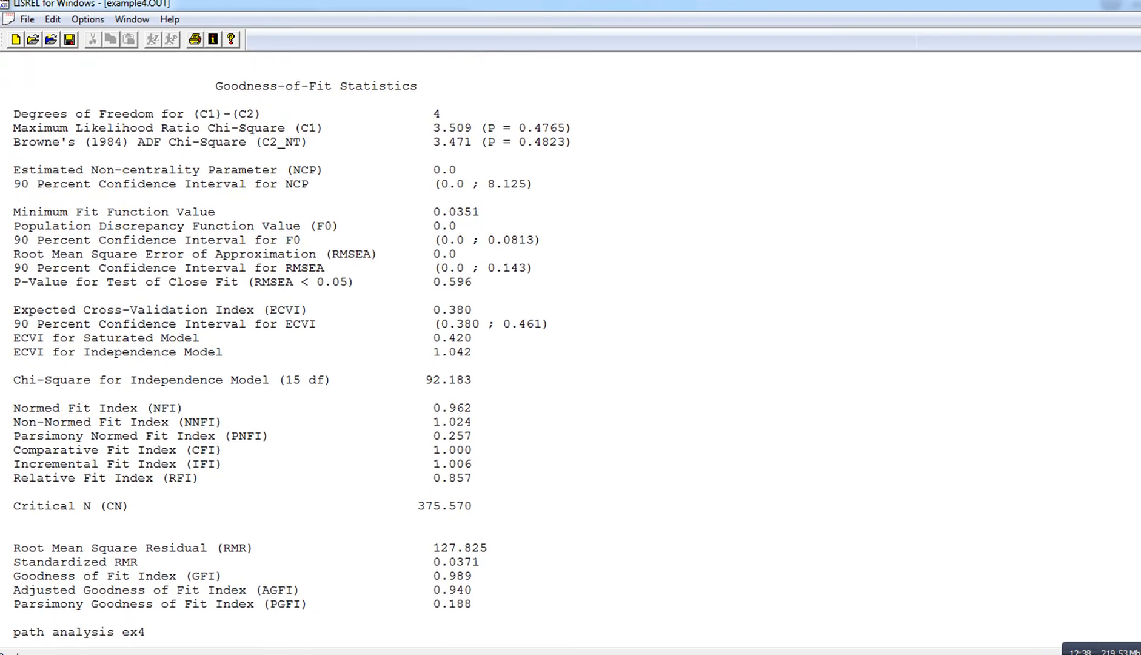
scroll(277, 348, down, 3)
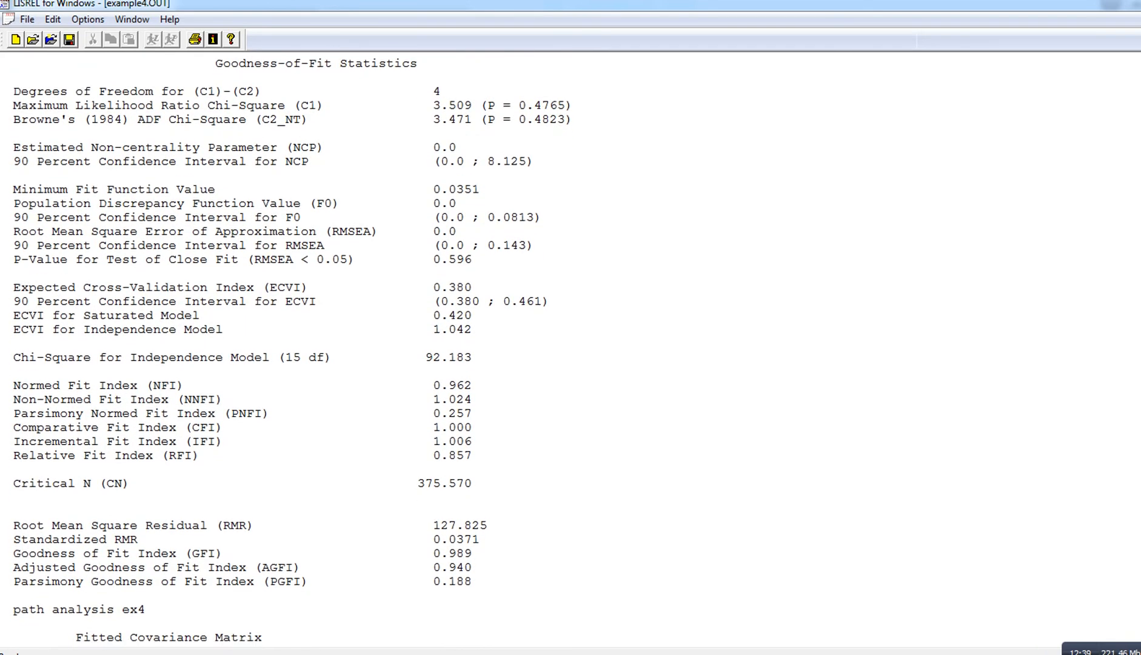
scroll(277, 349, down, 9)
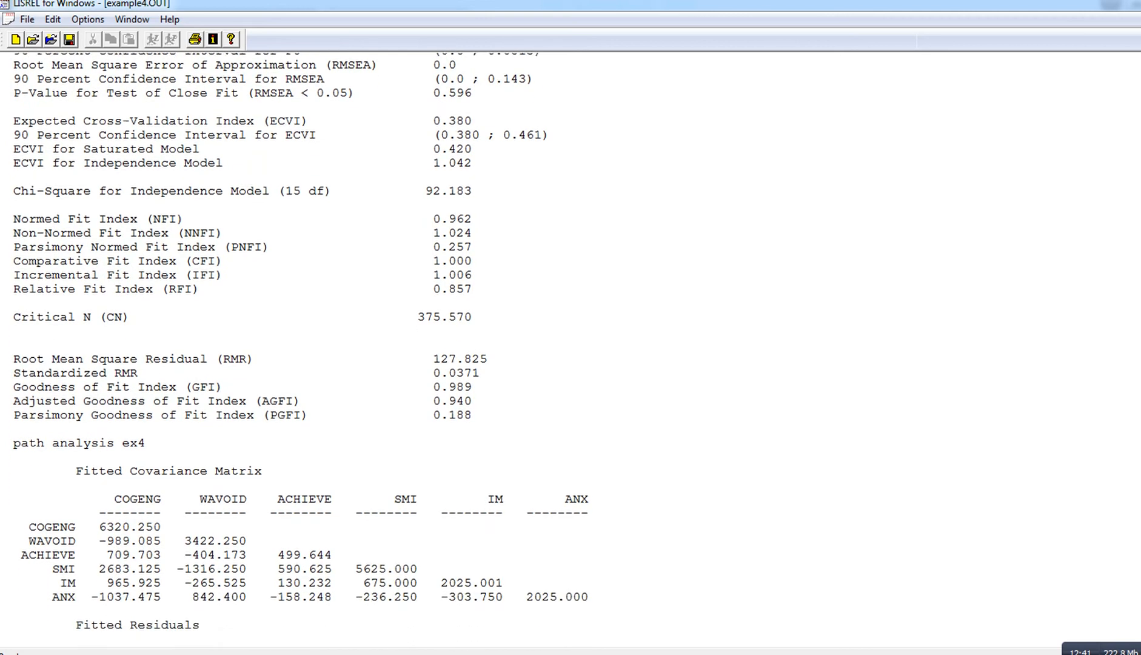
scroll(277, 348, down, 10)
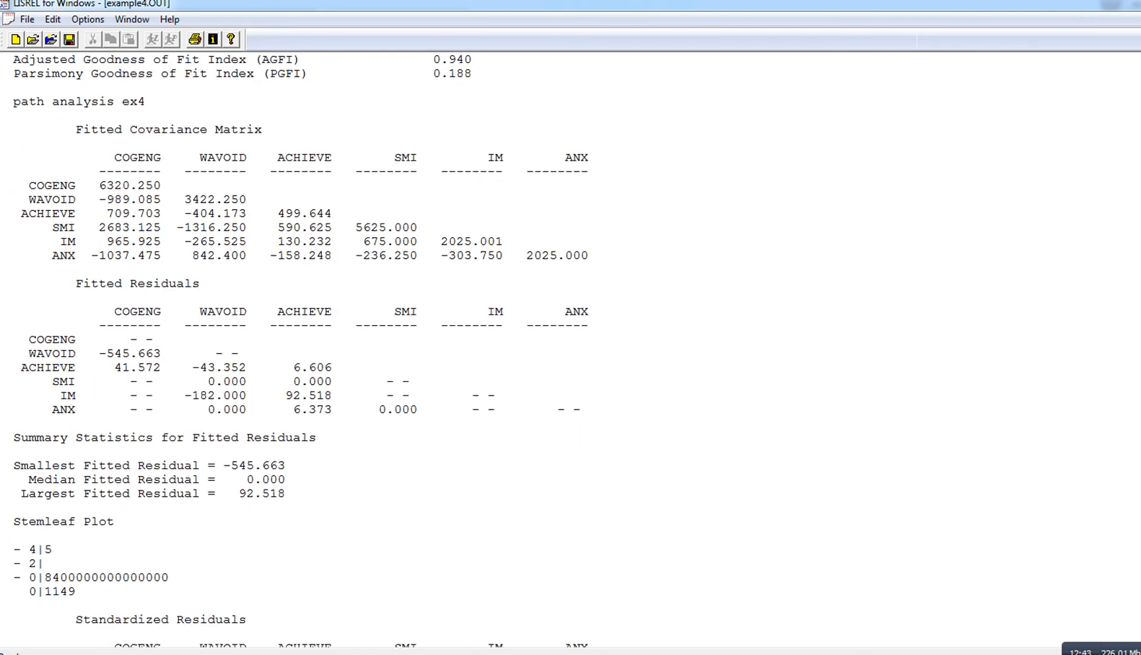
scroll(277, 349, down, 5)
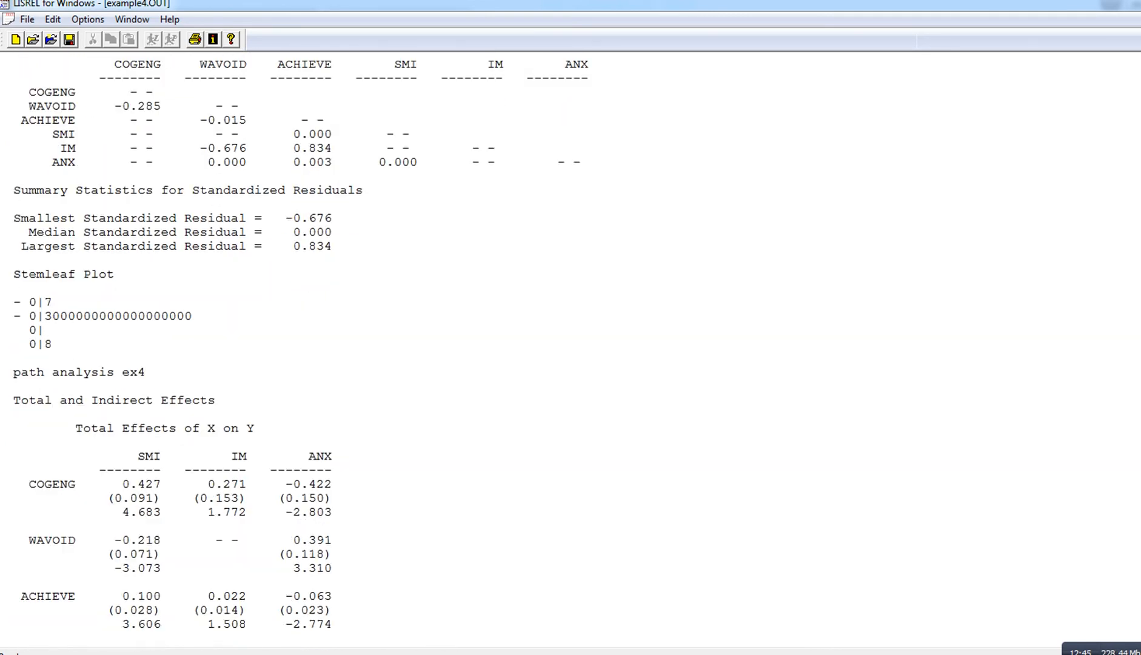
scroll(277, 348, down, 7)
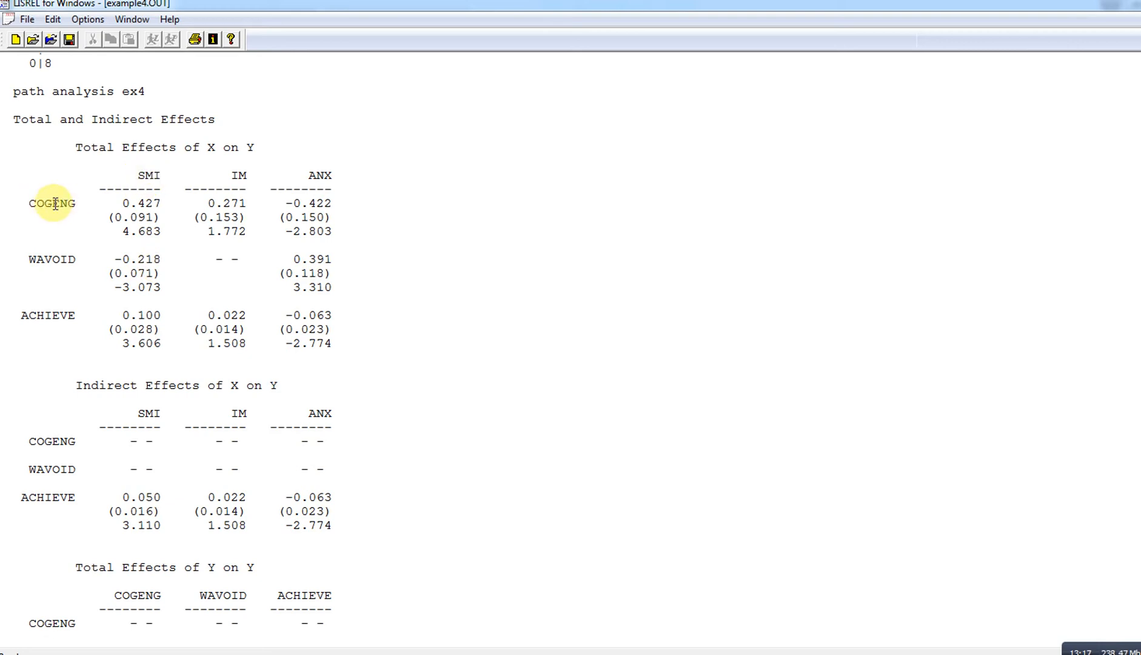
- Examine the Total Effects of X on Y, highlighting the t-values of SMI, IM and ANX on ACHIEVE
drag(139, 203, 157, 203)
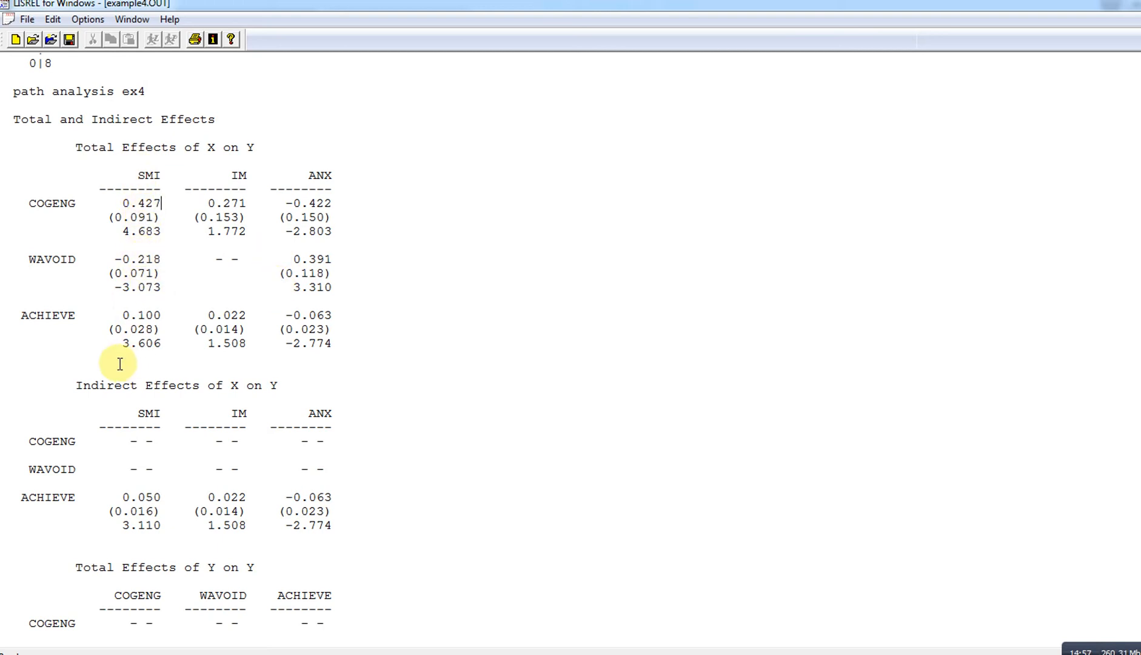
drag(123, 343, 155, 330)
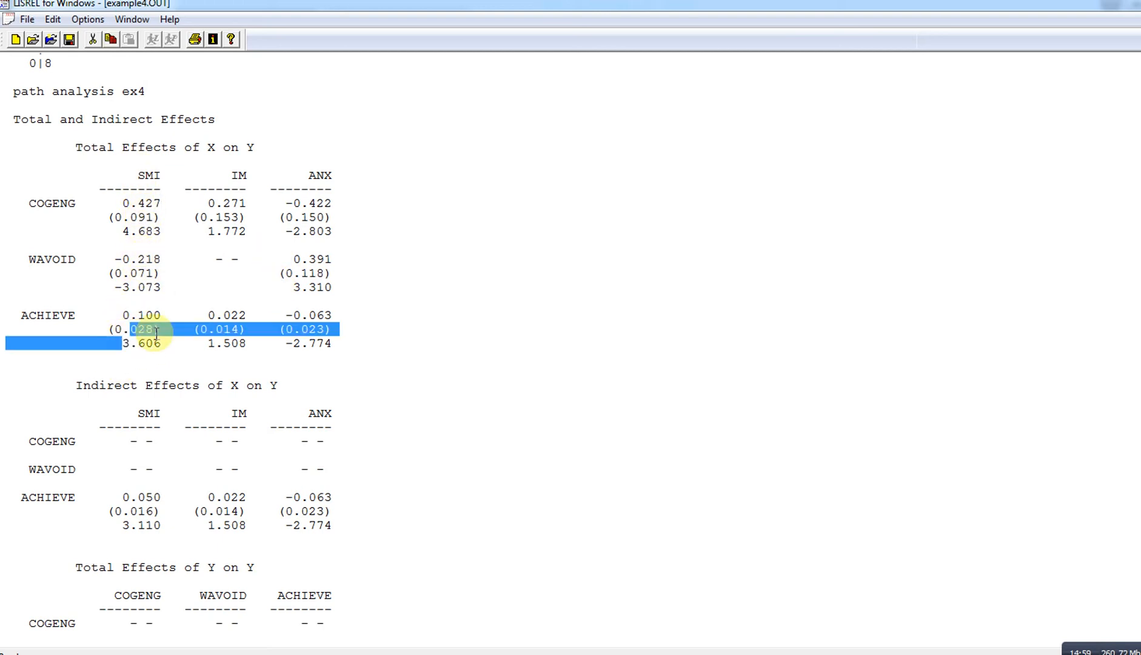
double_click(159, 343)
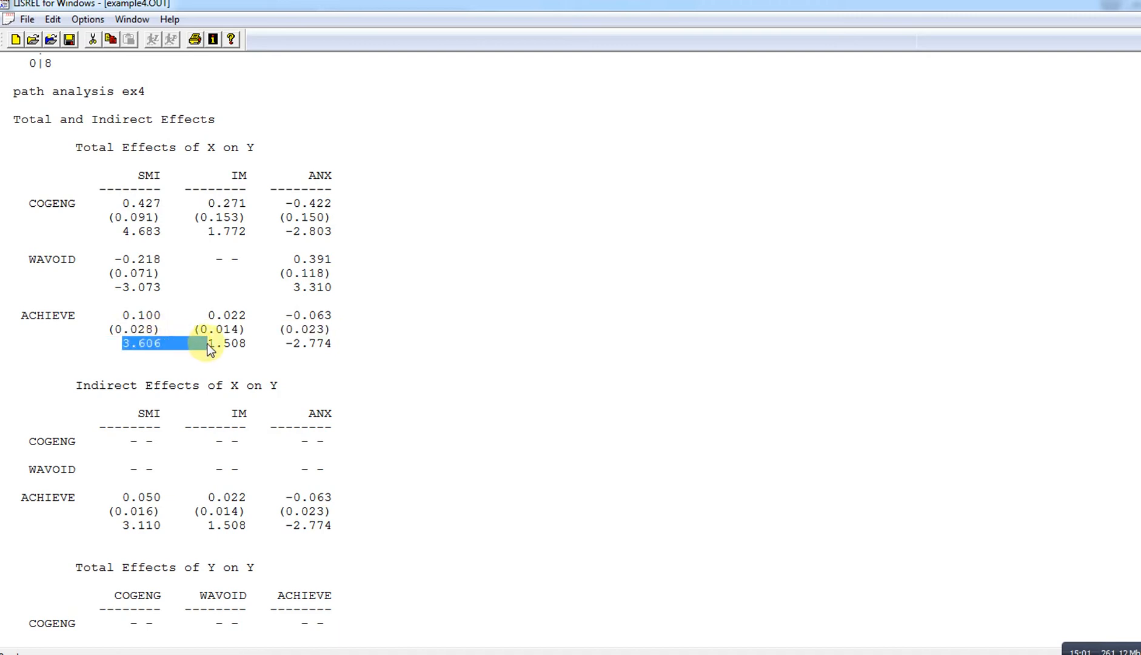
double_click(237, 344)
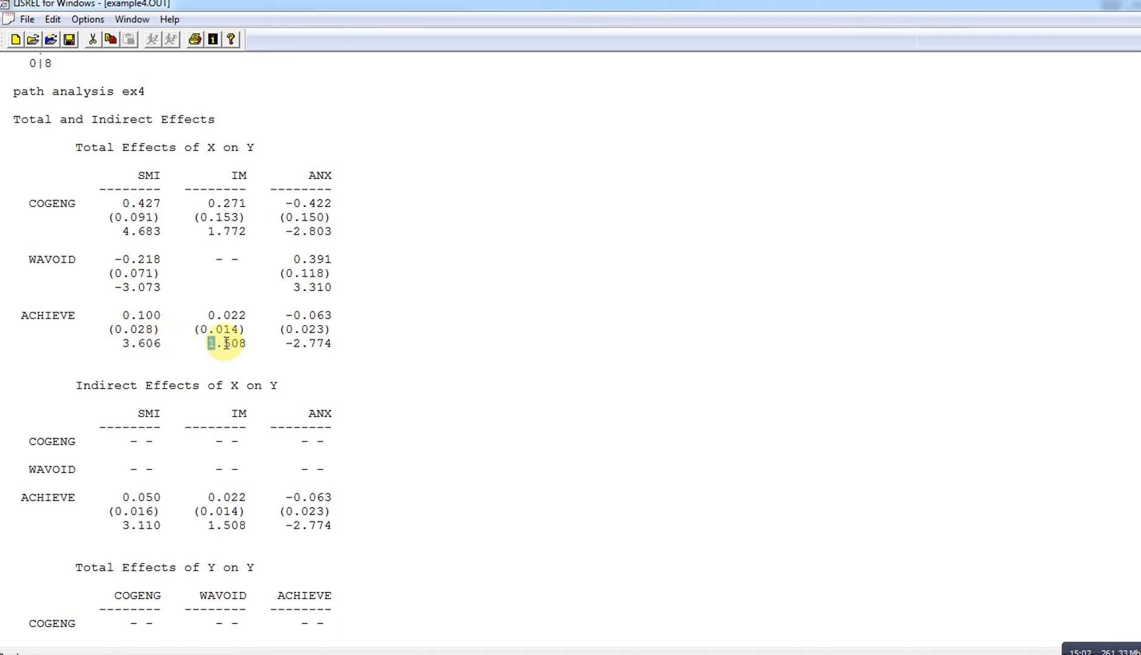
click(289, 344)
double_click(289, 343)
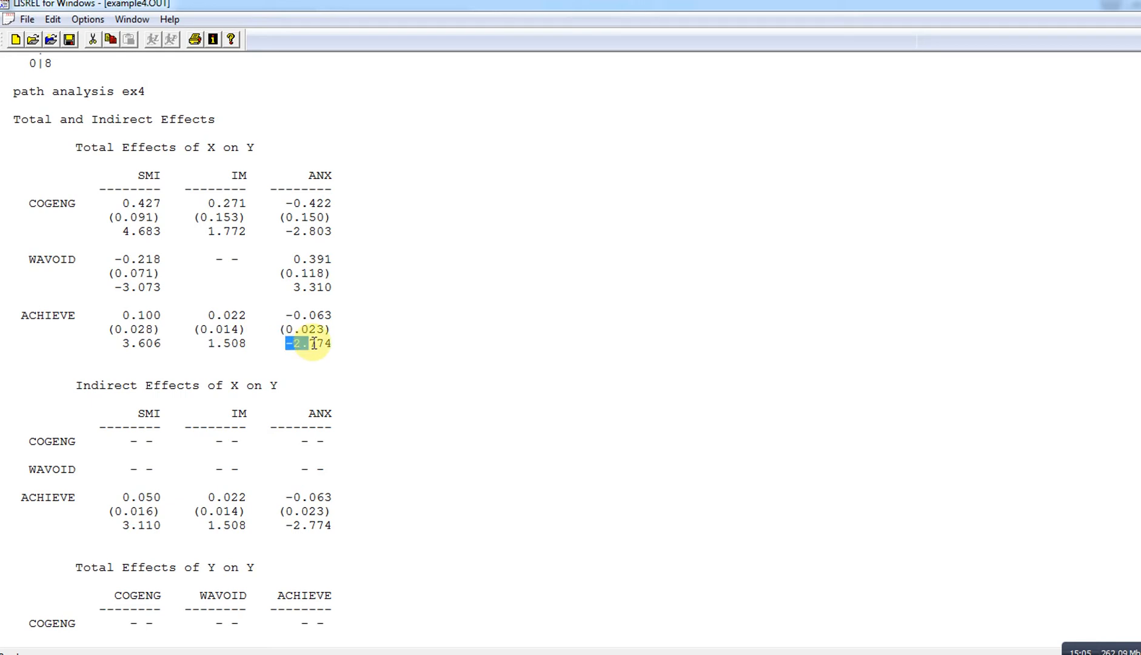
double_click(297, 287)
click(366, 315)
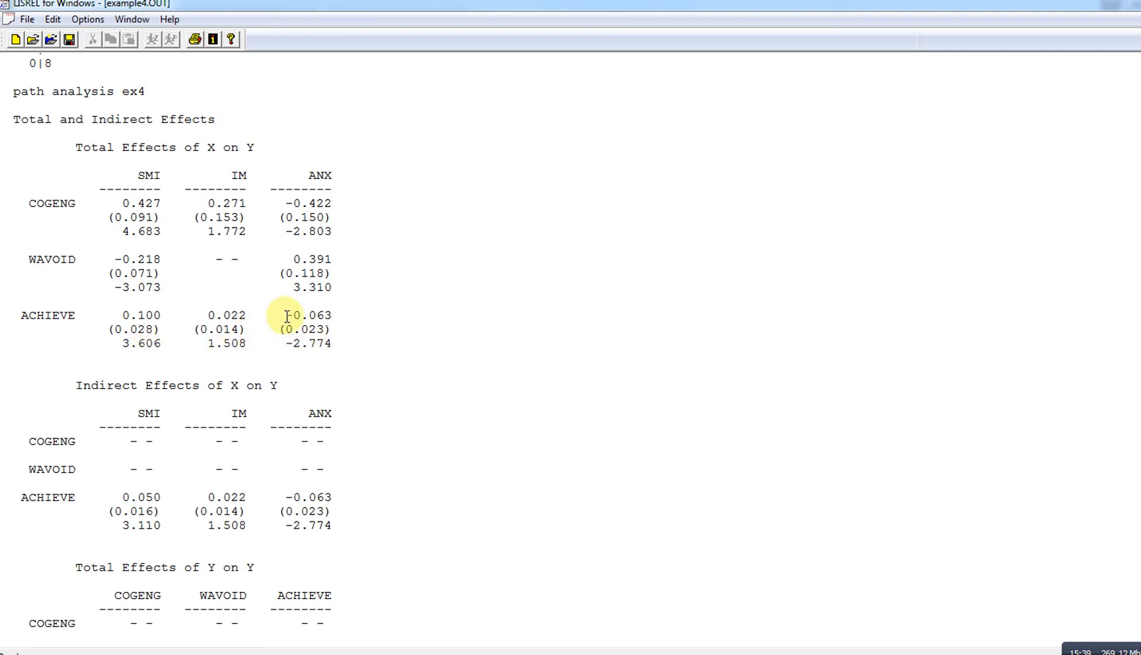
- Examine the Indirect Effects of X on Y, highlighting the estimates, standard errors and t-values in the ACHIEVE row
mouse_move(1140, 425)
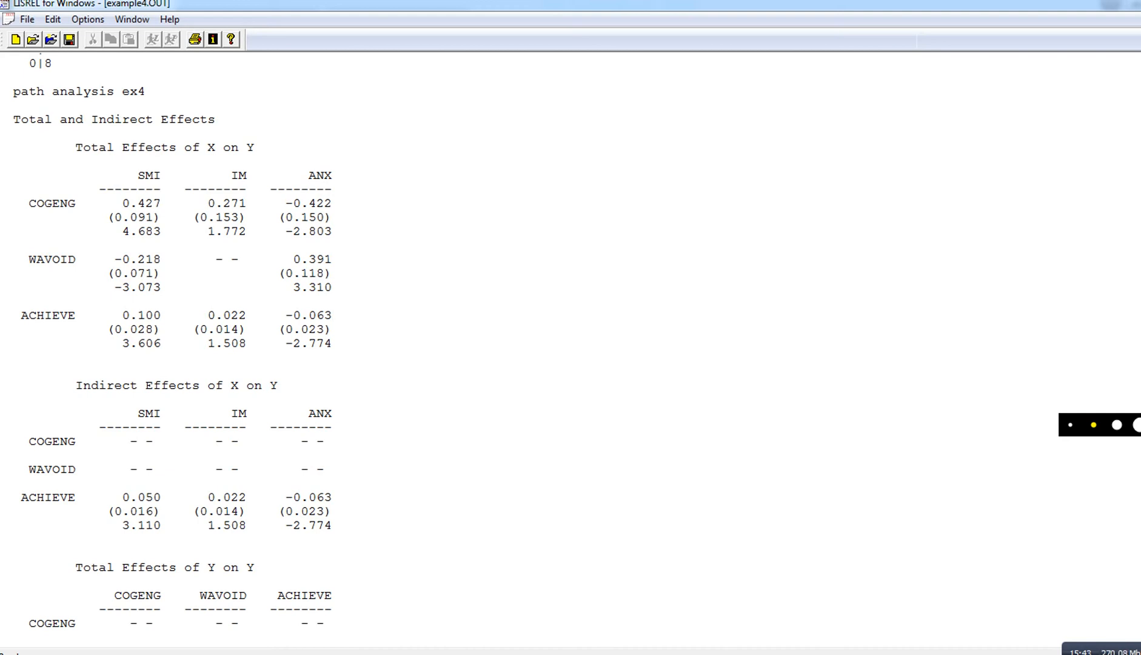
scroll(173, 349, down, 4)
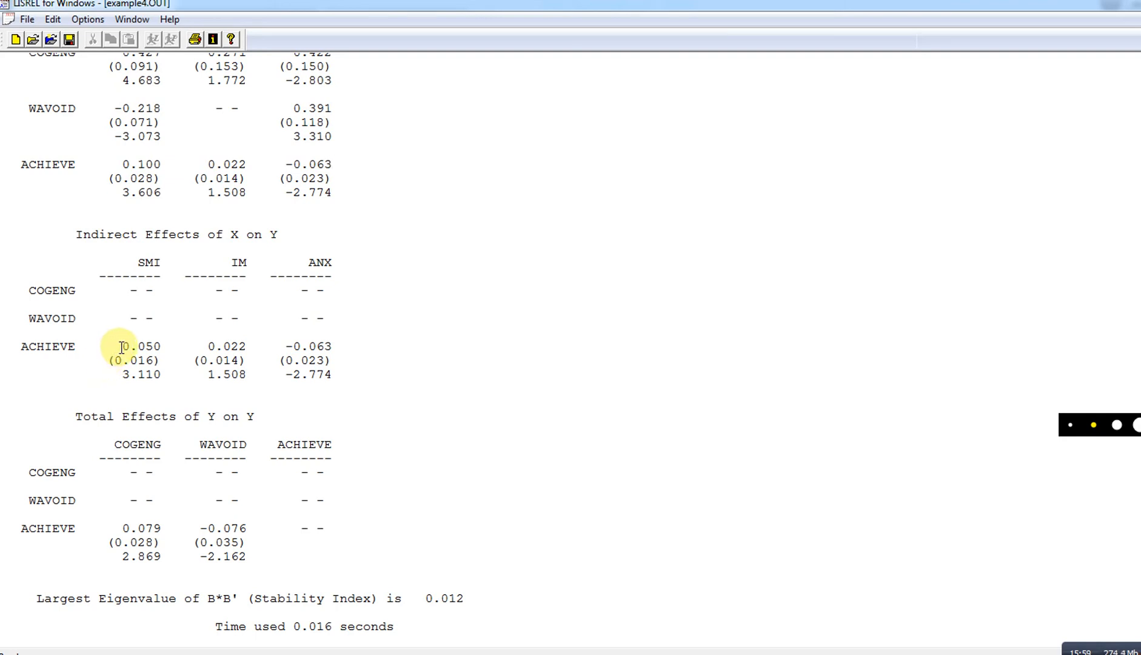
drag(122, 347, 328, 344)
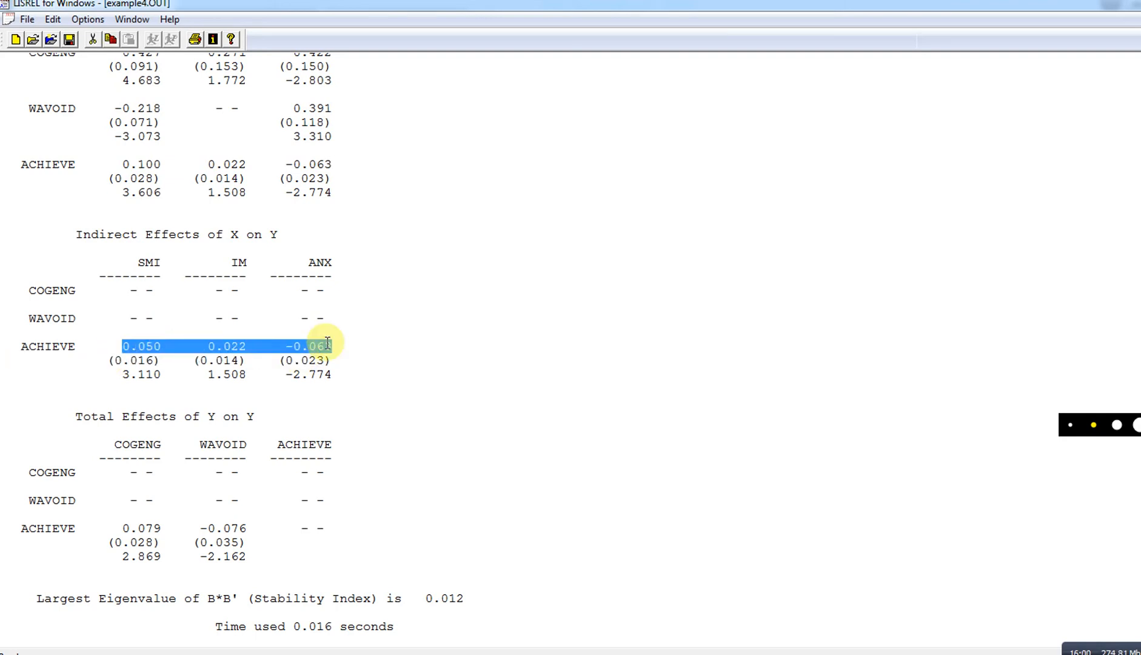
drag(131, 361, 325, 361)
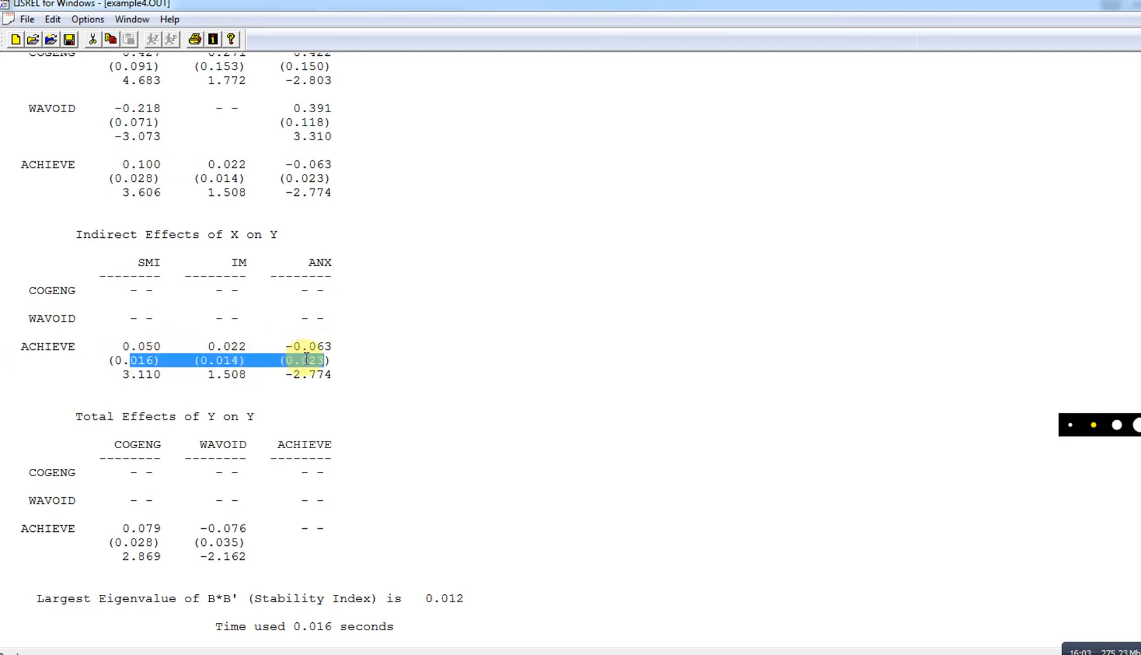
drag(122, 374, 330, 374)
click(148, 285)
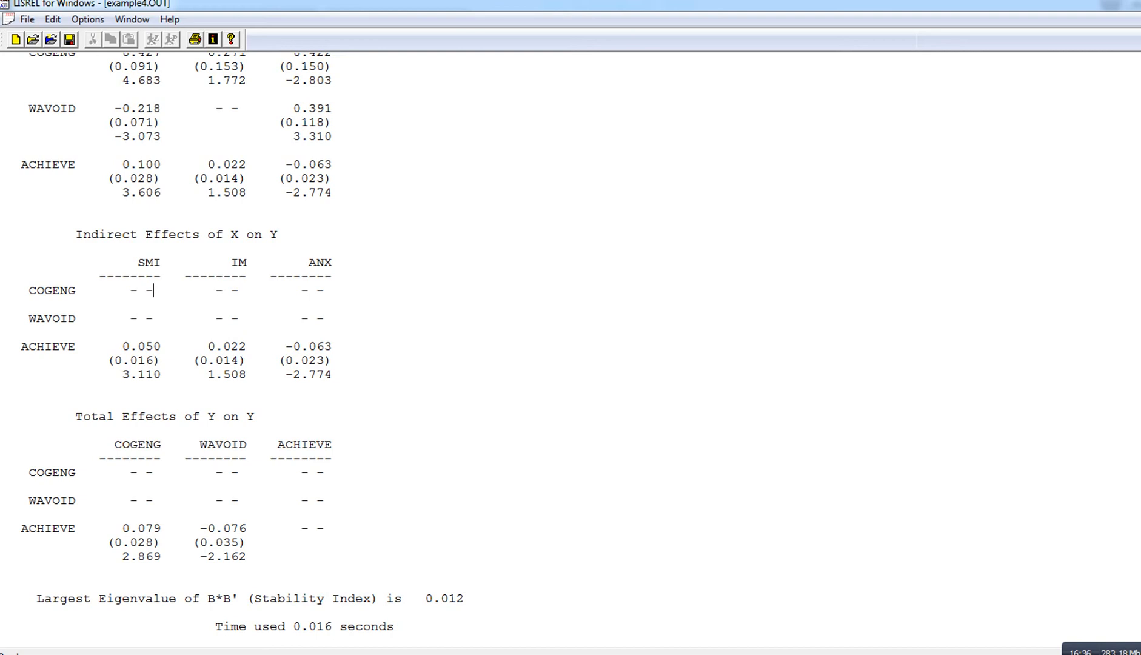
- Compare the total and indirect effects of X on Y with the direct effect of SMI on ACHIEVE in the GAMMA matrix
scroll(243, 346, up, 2)
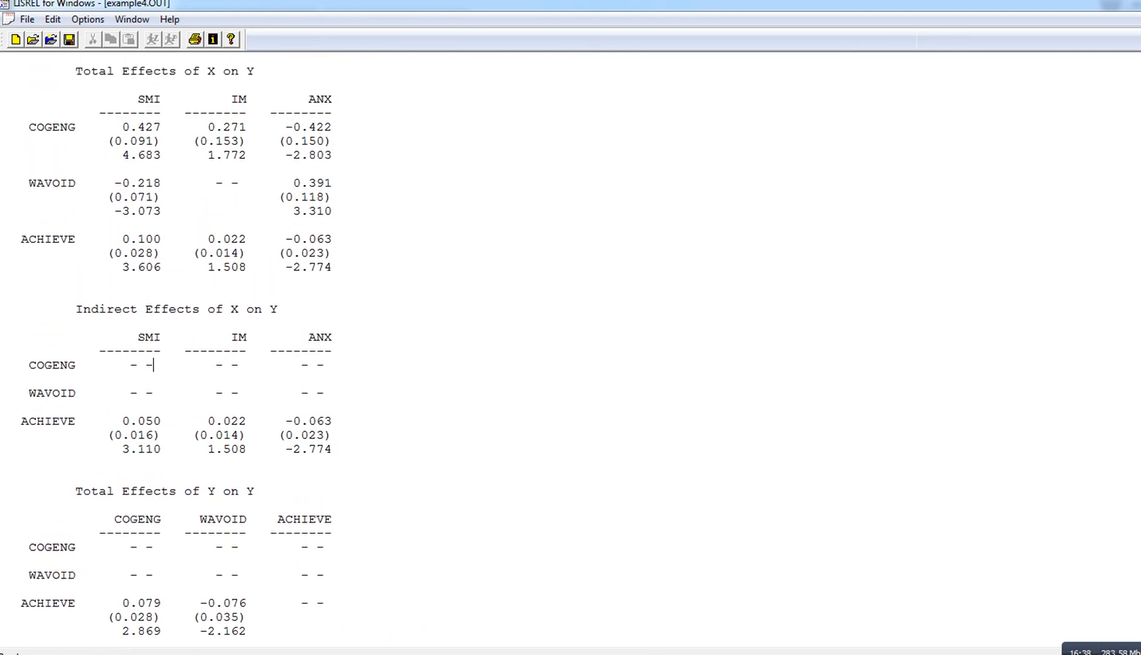
scroll(173, 350, up, 1)
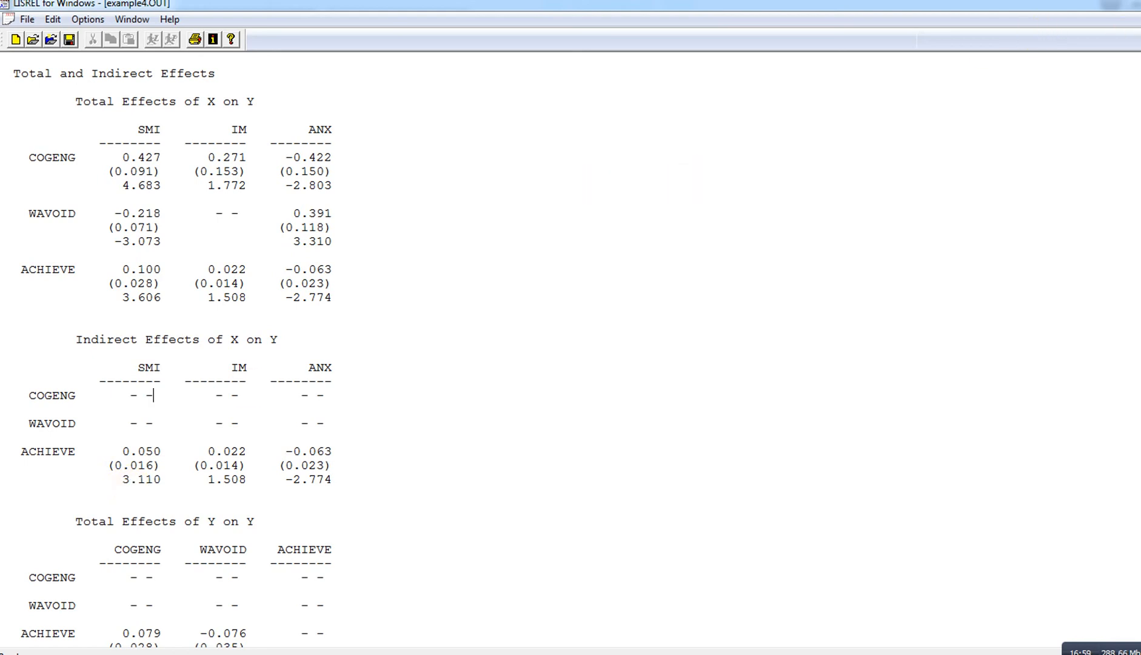
scroll(570, 351, up, 20)
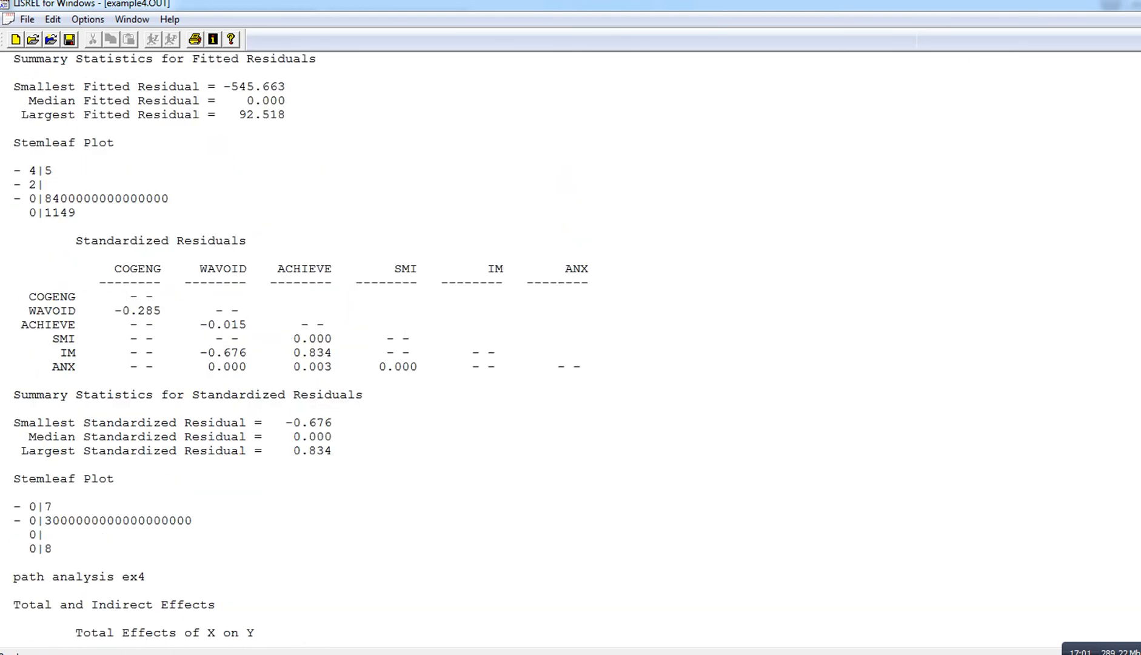
scroll(570, 351, up, 20)
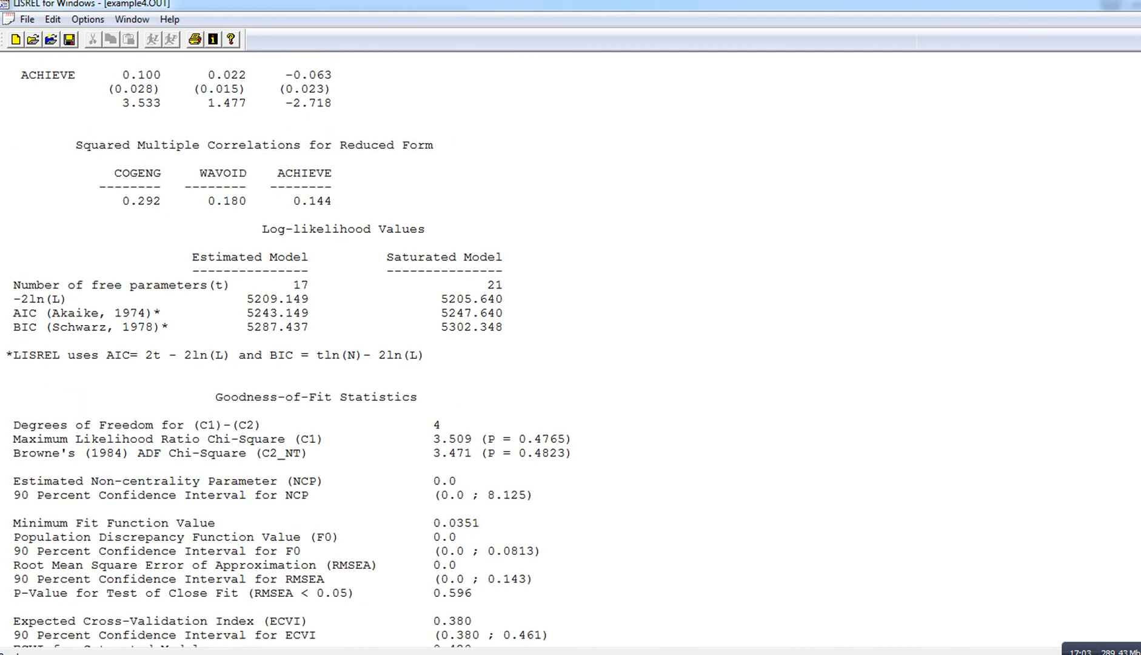
scroll(570, 352, up, 5)
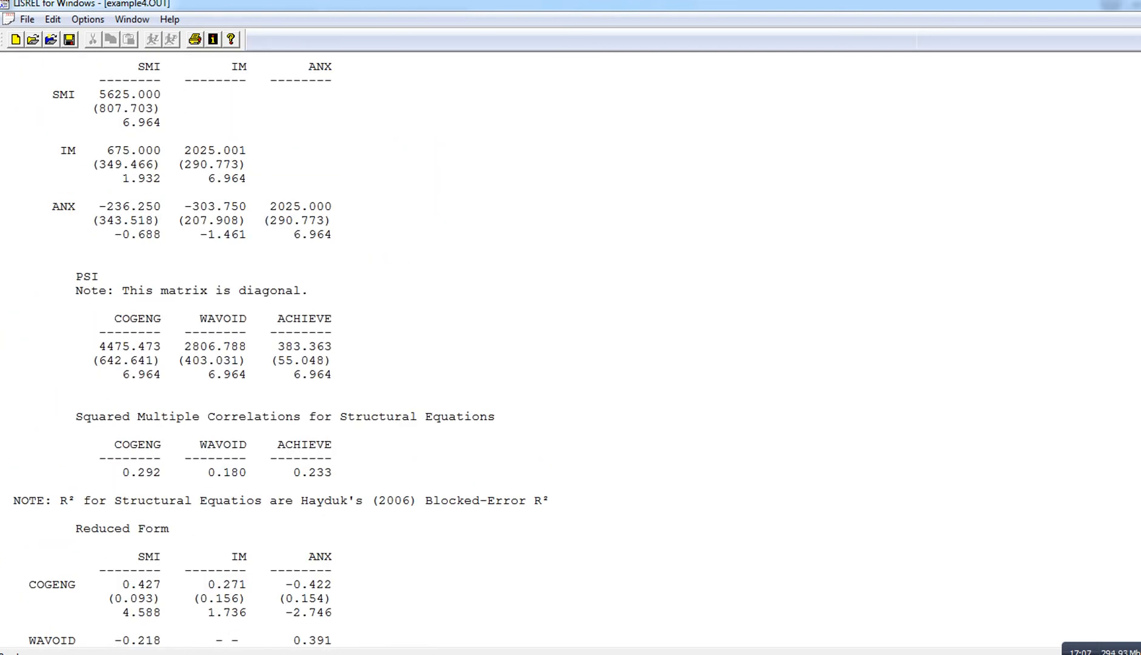
scroll(570, 352, up, 8)
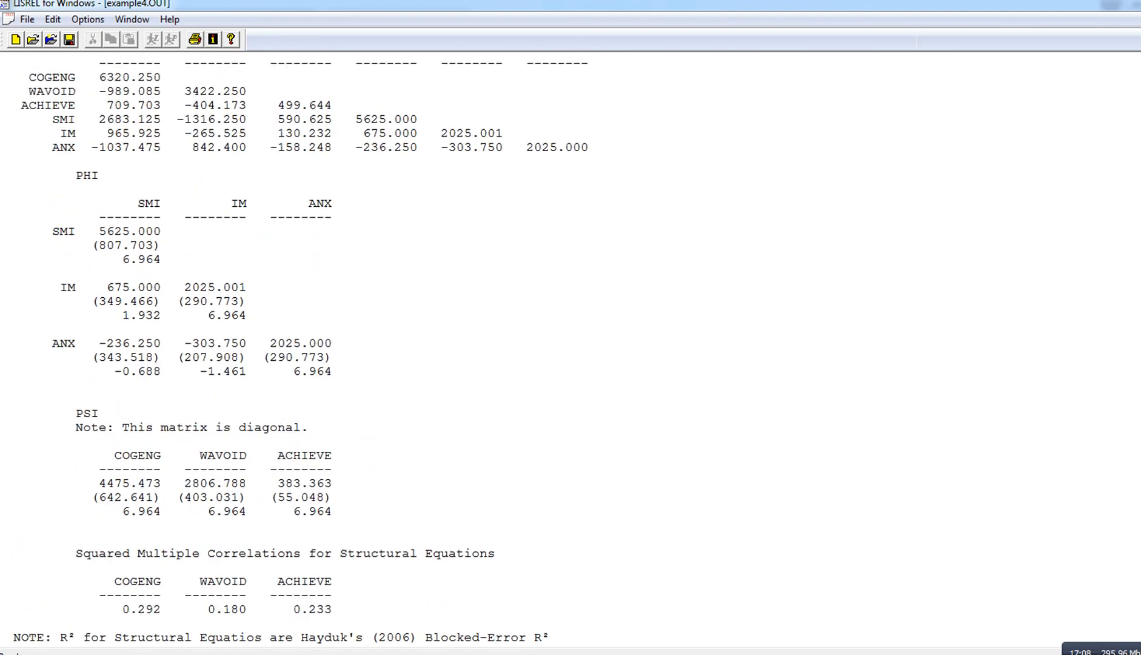
scroll(571, 351, up, 4)
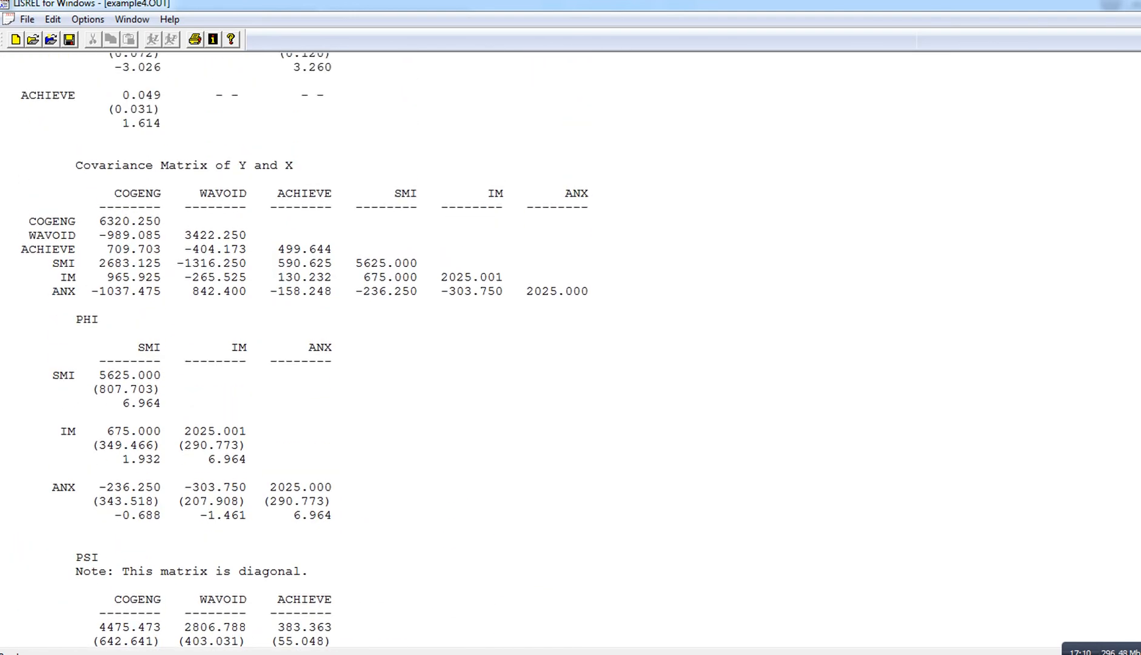
scroll(570, 352, up, 7)
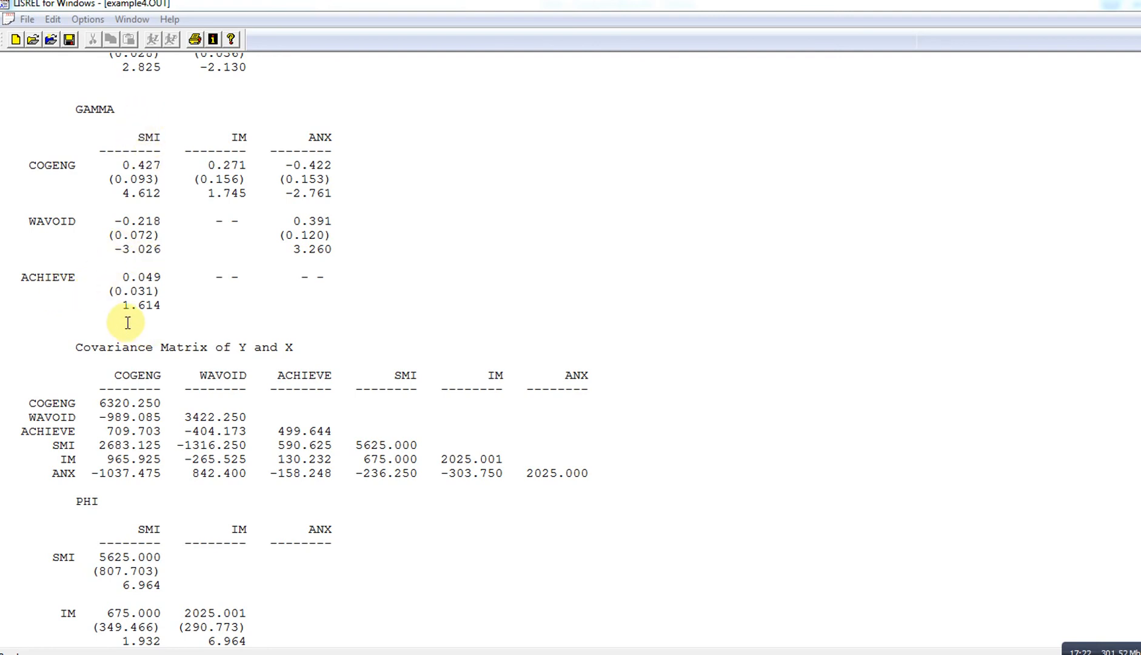
click(157, 313)
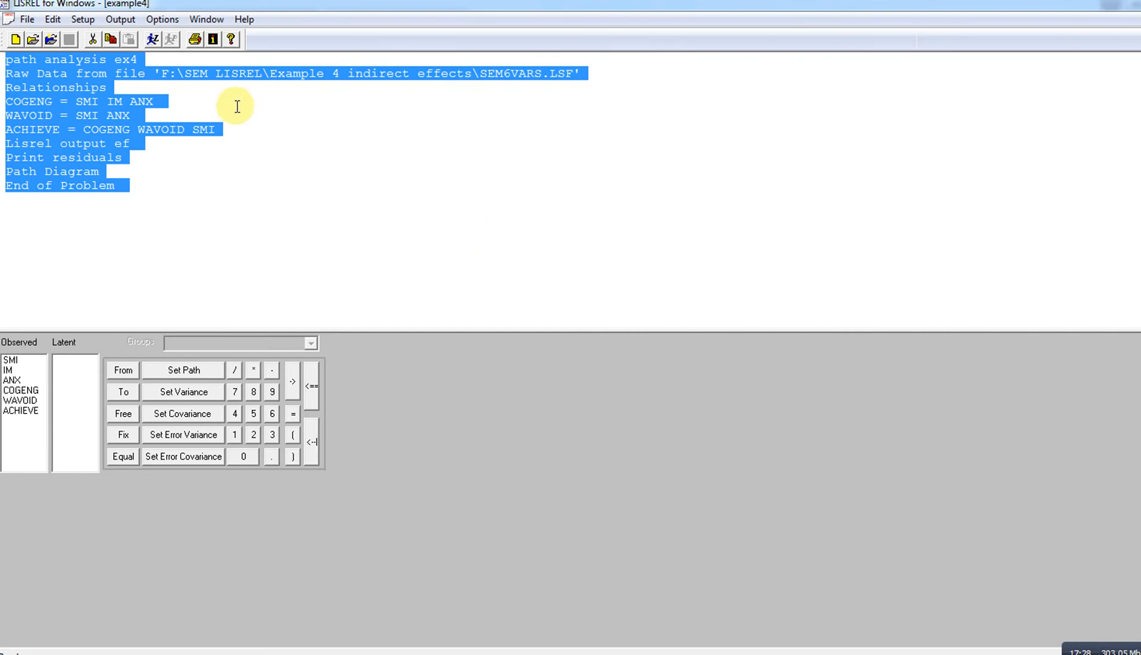
- Rerun the model and shift the ACHIEVE box in the path diagram to read the SMI path's t-value, closing the diagram at the end
click(156, 41)
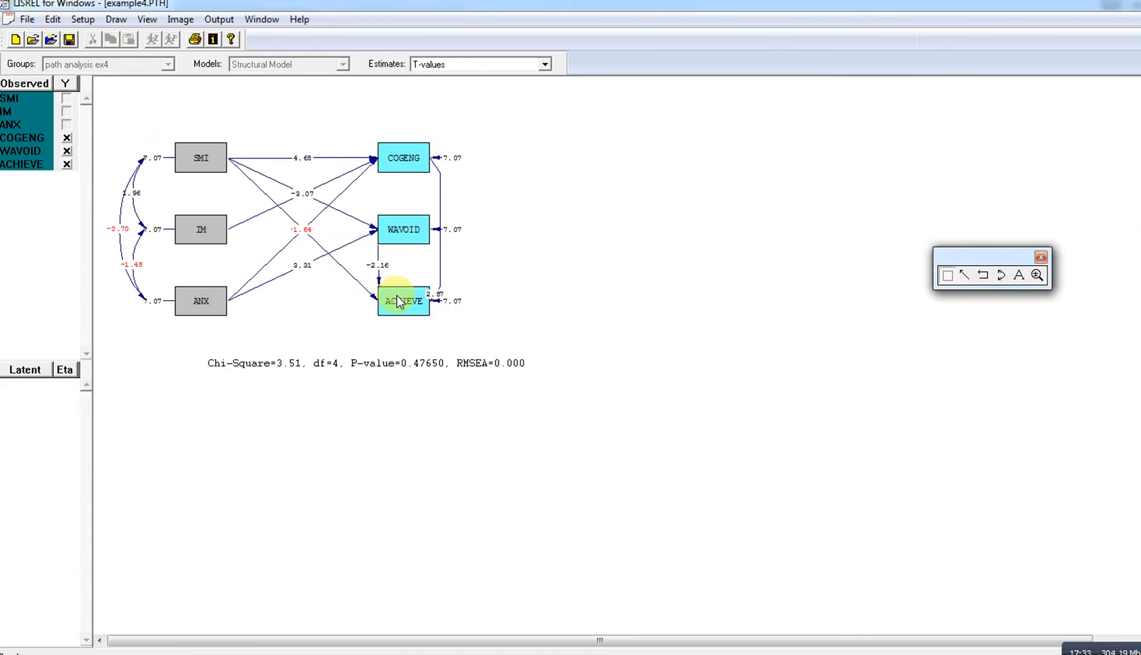
drag(397, 302, 420, 321)
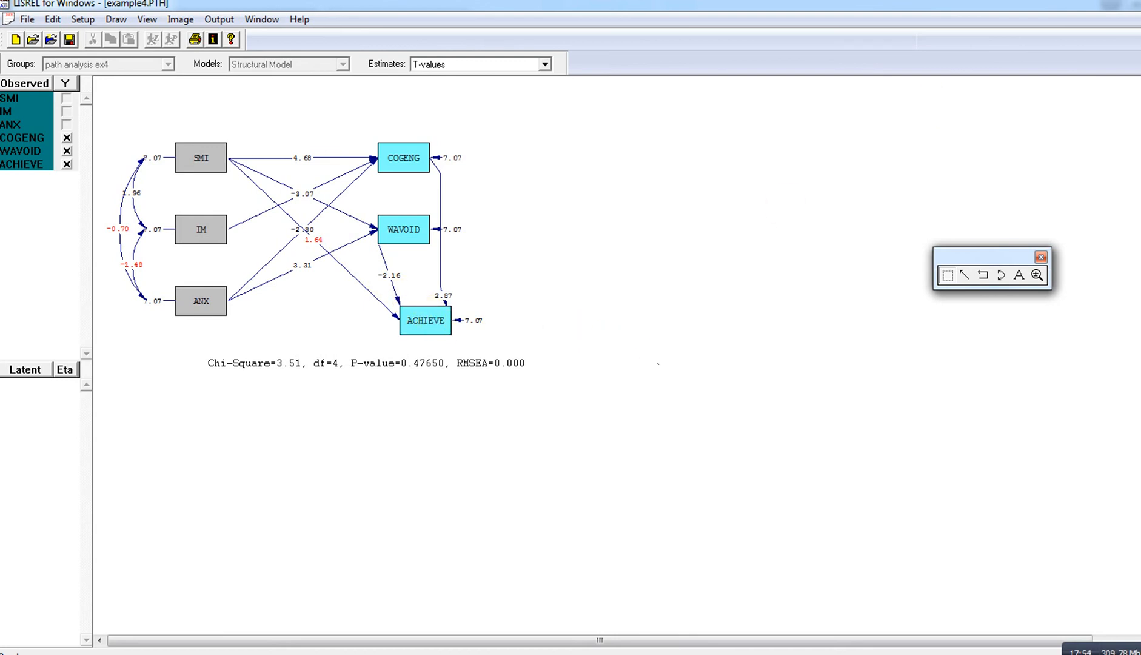
key(ctrl+F4)
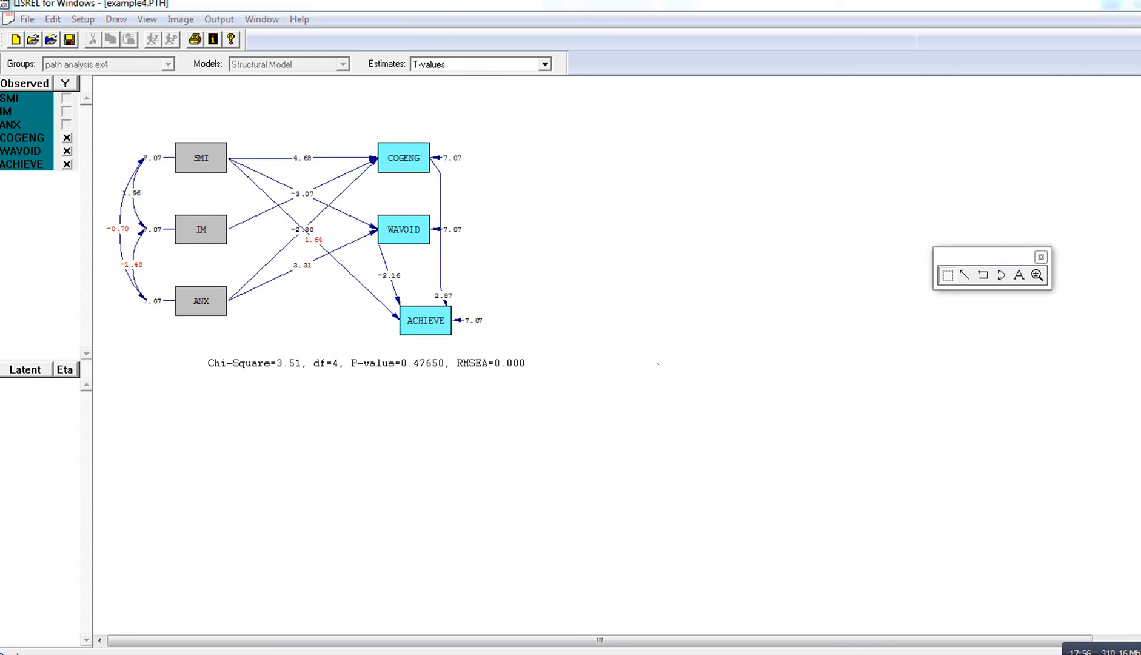
click(649, 365)
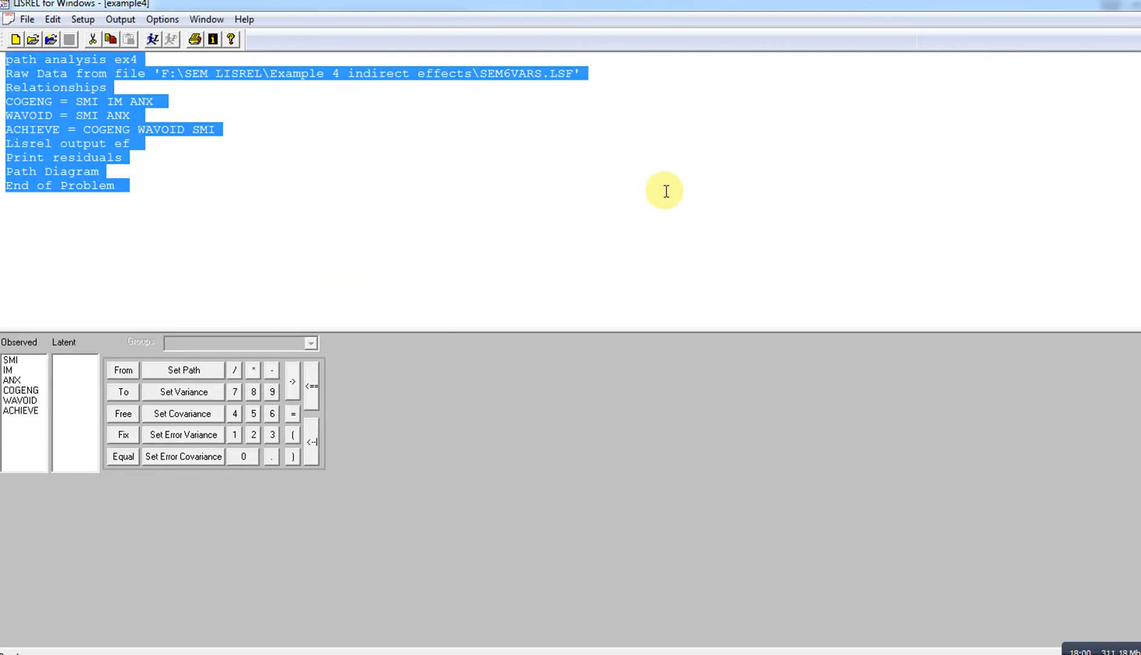
- Change the output request line to "Lisrel output all" and run the full syntax, closing the resulting path diagram to reach the output
click(267, 154)
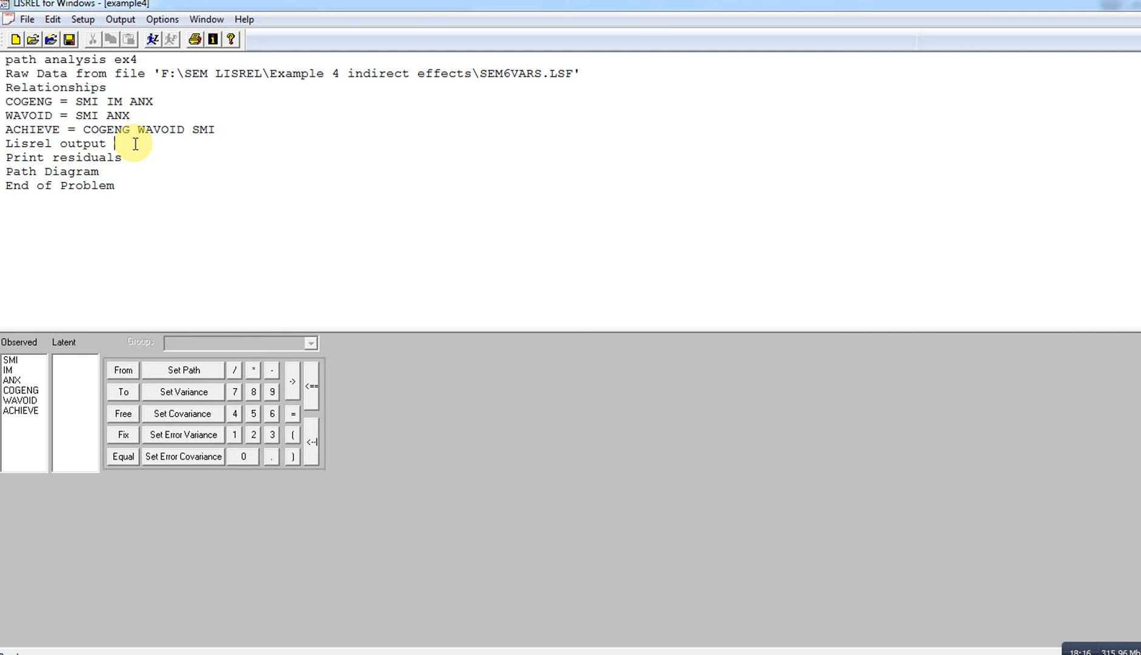
click(135, 143)
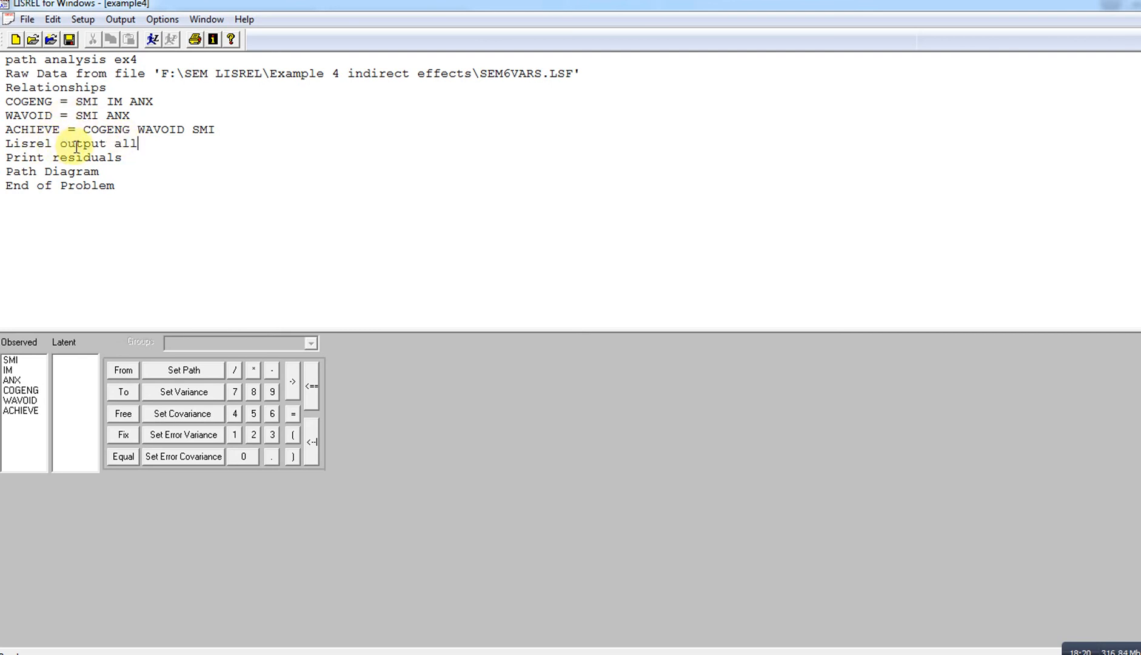
drag(132, 191, 6, 60)
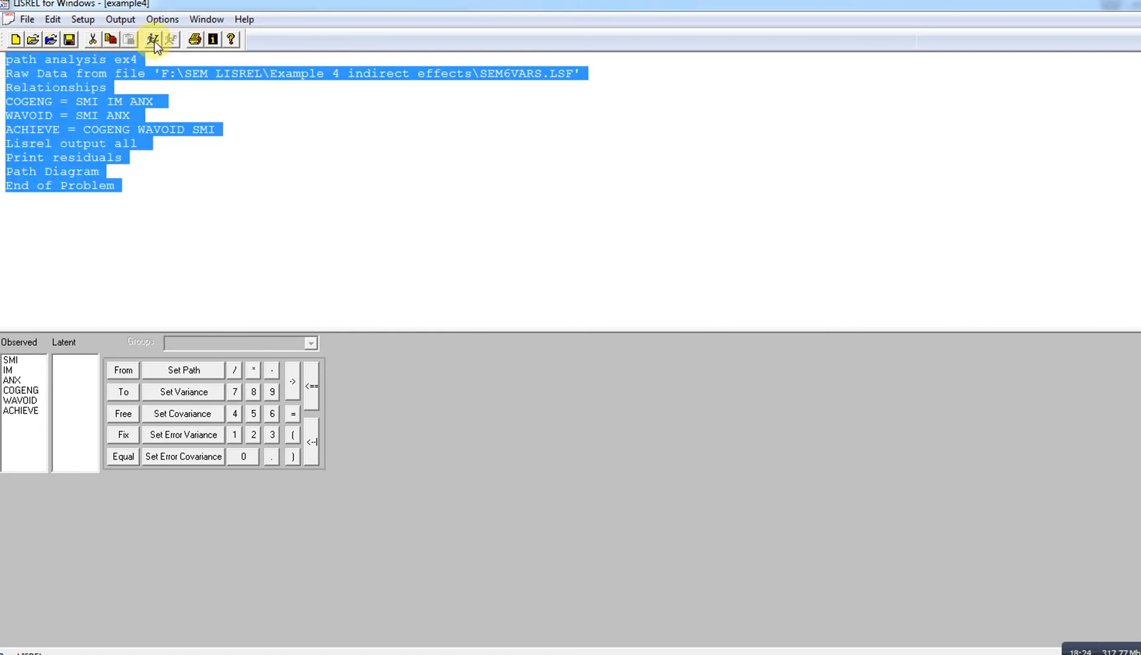
click(153, 40)
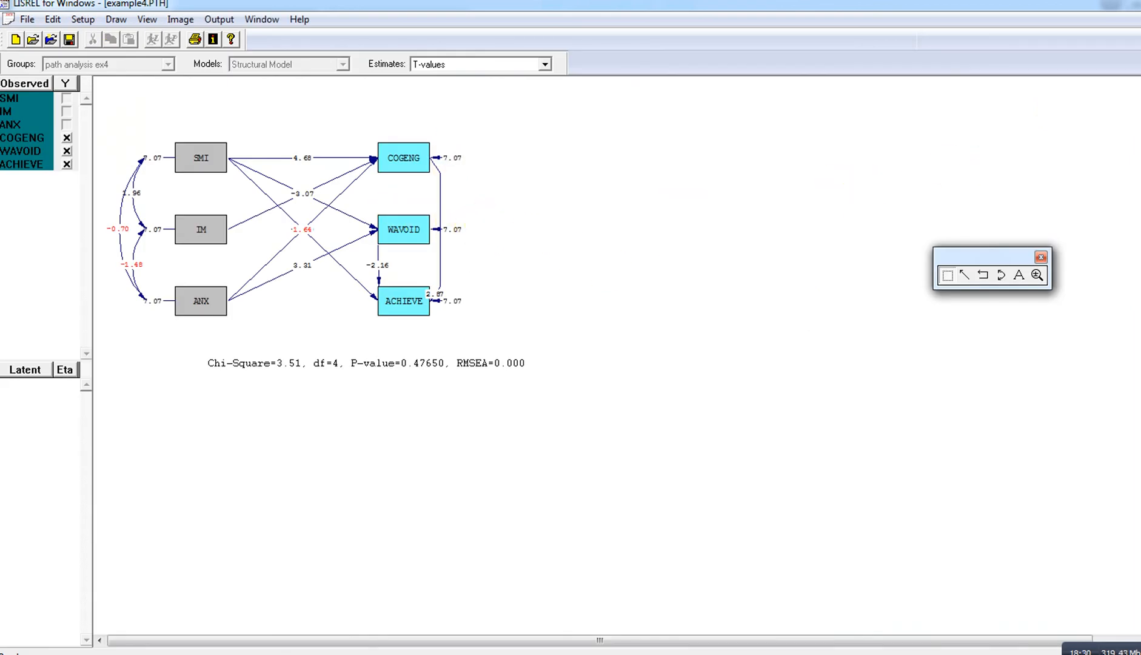
click(1139, 18)
click(646, 370)
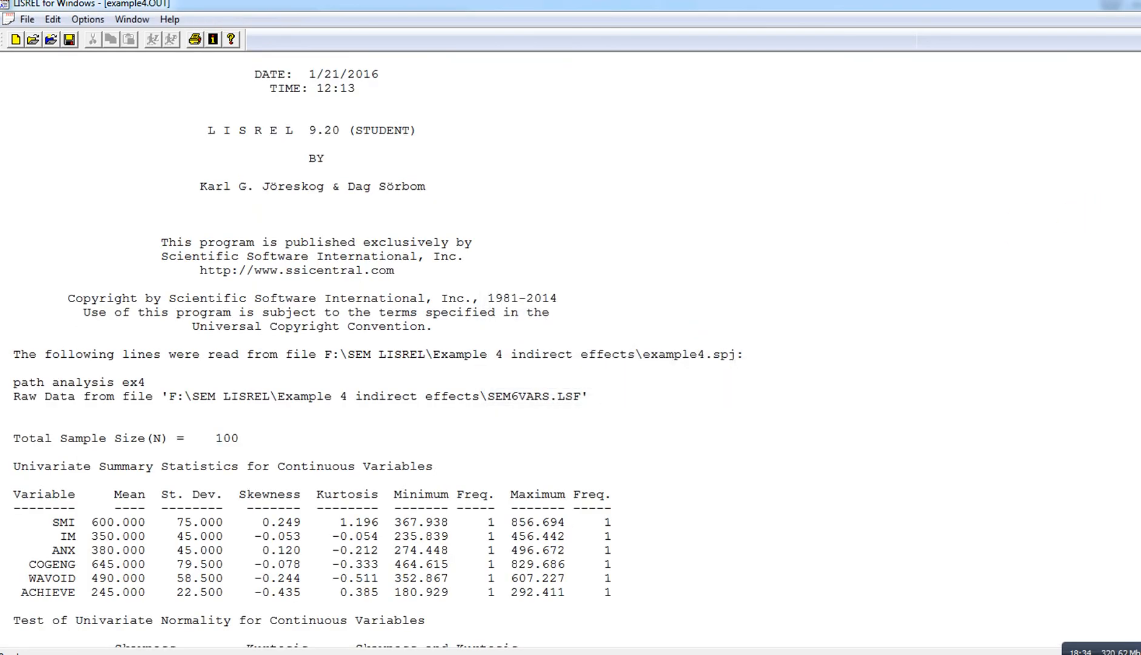
- Review the output from the parameter specifications and initial TSLS estimates to the maximum likelihood BETA and GAMMA matrices
scroll(320, 349, down, 20)
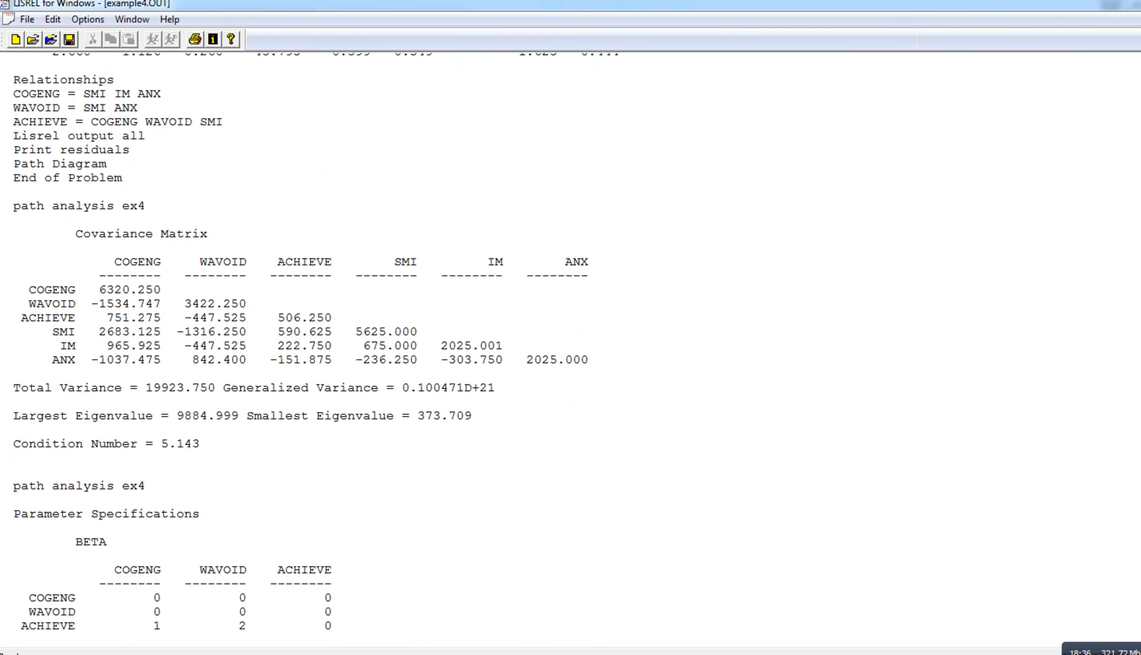
scroll(320, 349, down, 13)
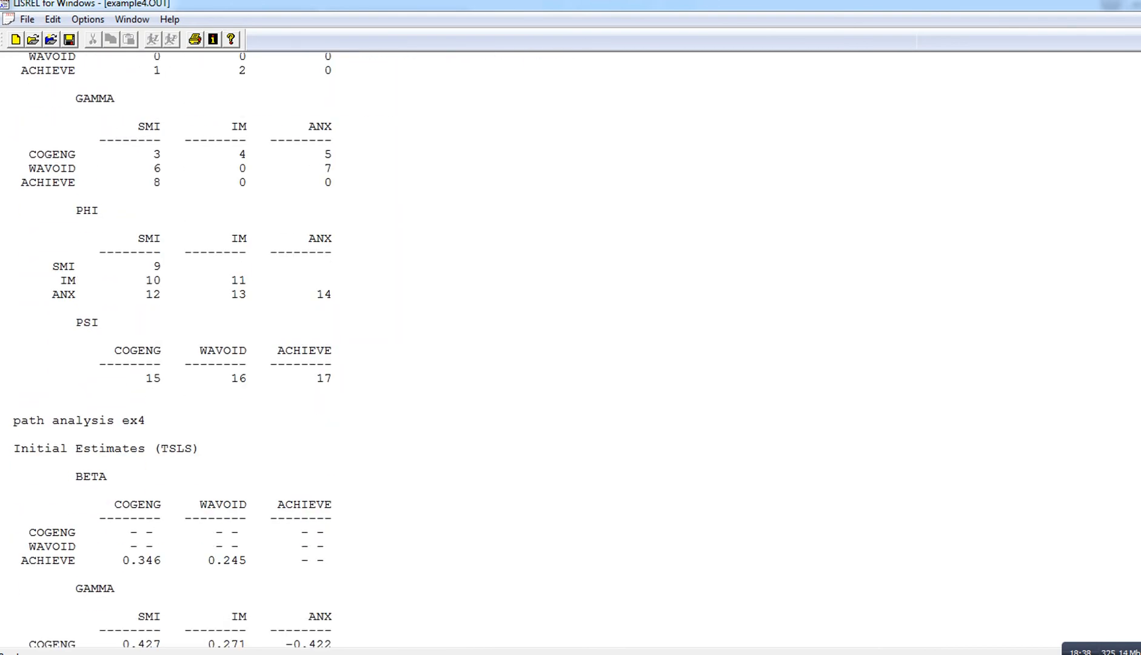
scroll(320, 349, down, 10)
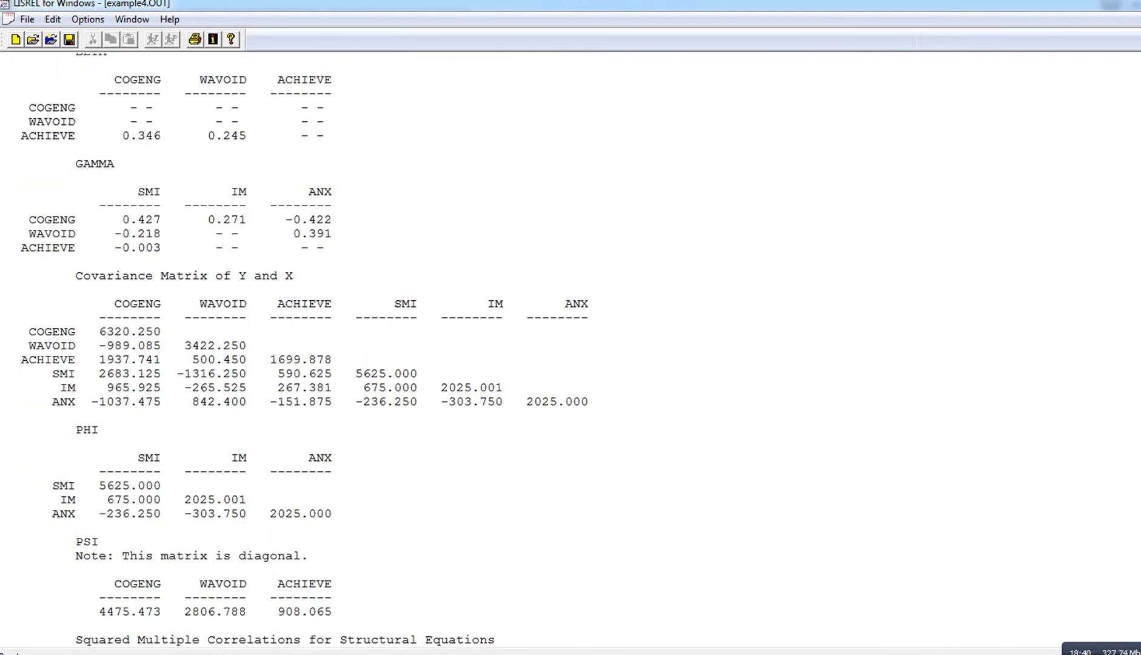
scroll(320, 348, down, 7)
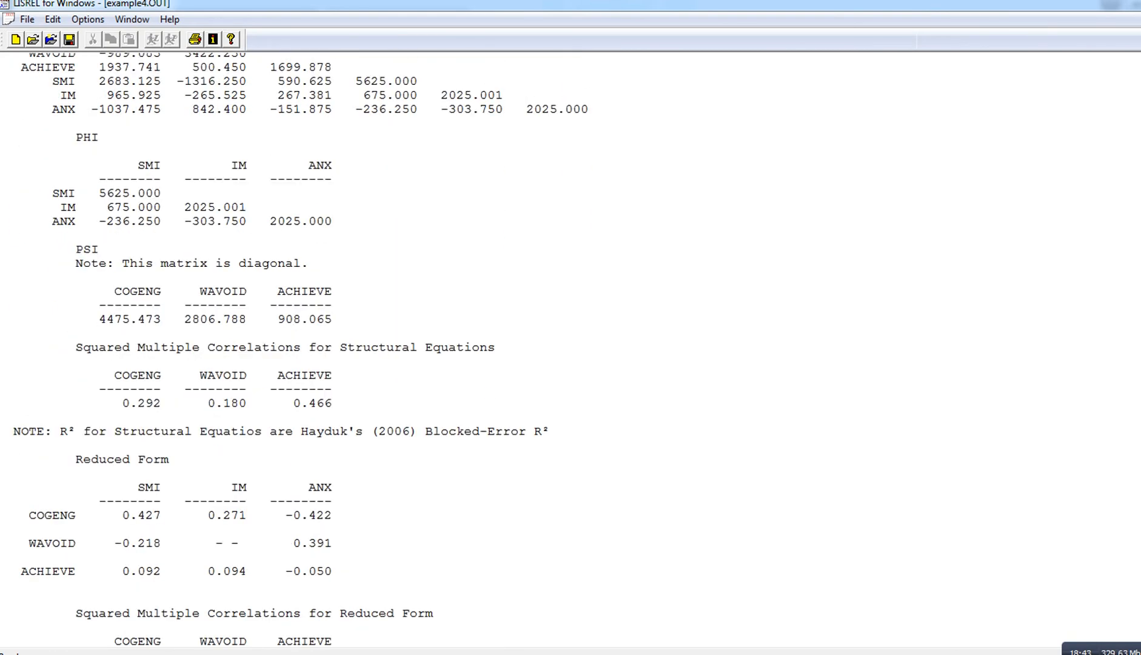
scroll(320, 349, down, 5)
scroll(571, 353, down, 18)
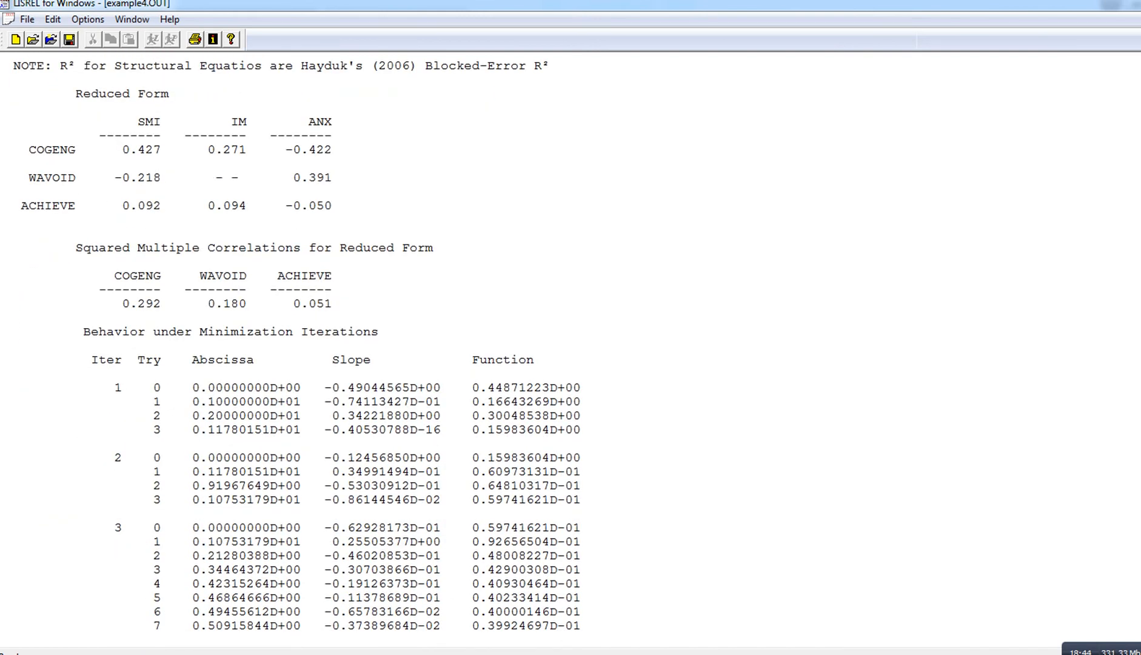
scroll(571, 353, down, 11)
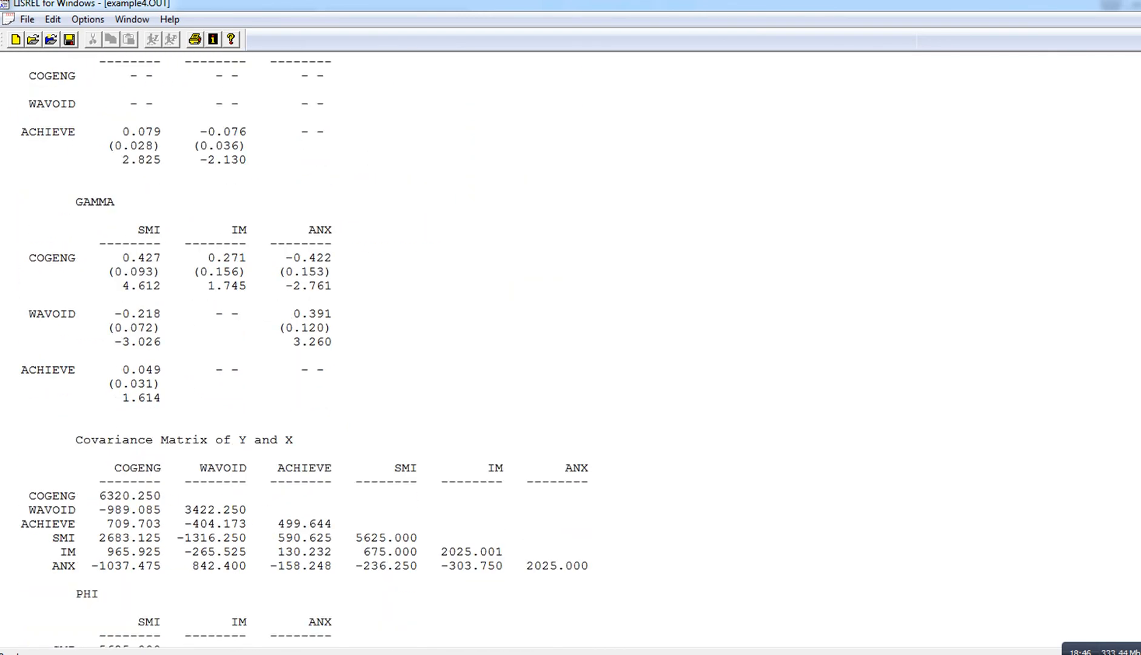
scroll(300, 353, up, 4)
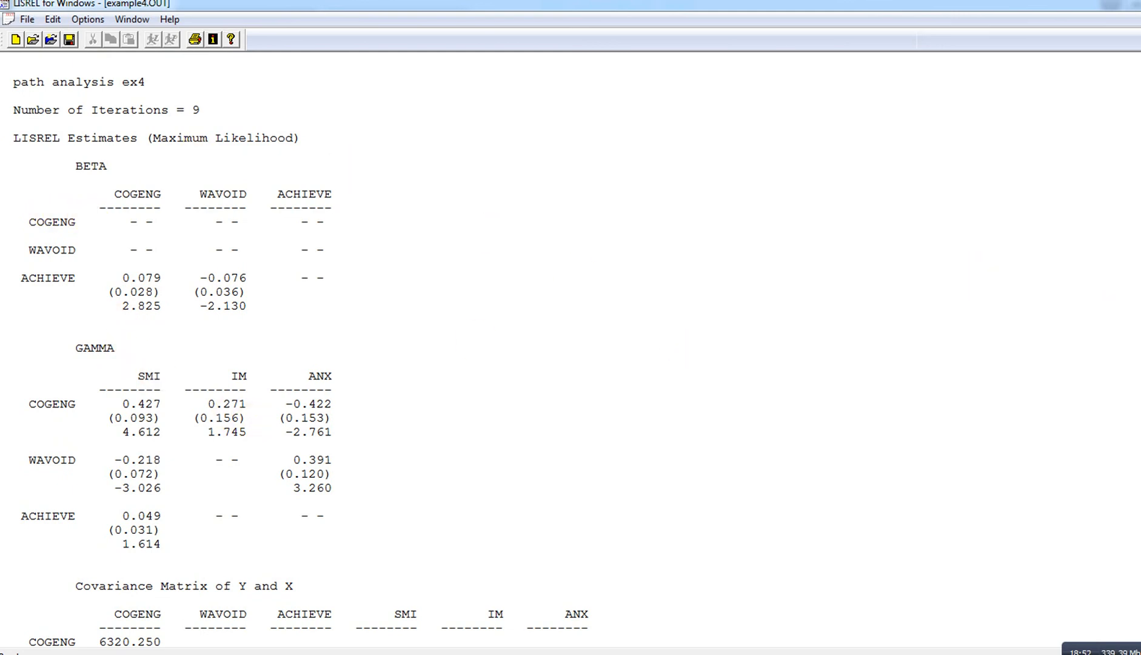
- Review the PHI, PSI and Reduced Form estimates, the goodness-of-fit statistics and the fitted residuals
scroll(570, 352, down, 4)
scroll(570, 351, down, 6)
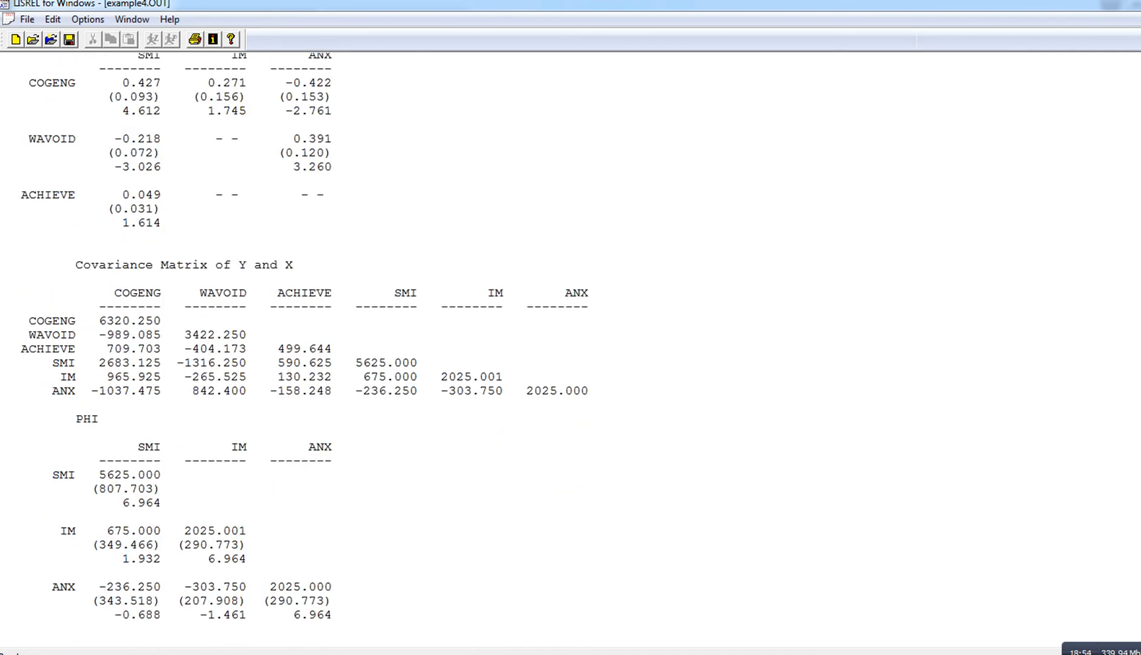
scroll(571, 352, down, 5)
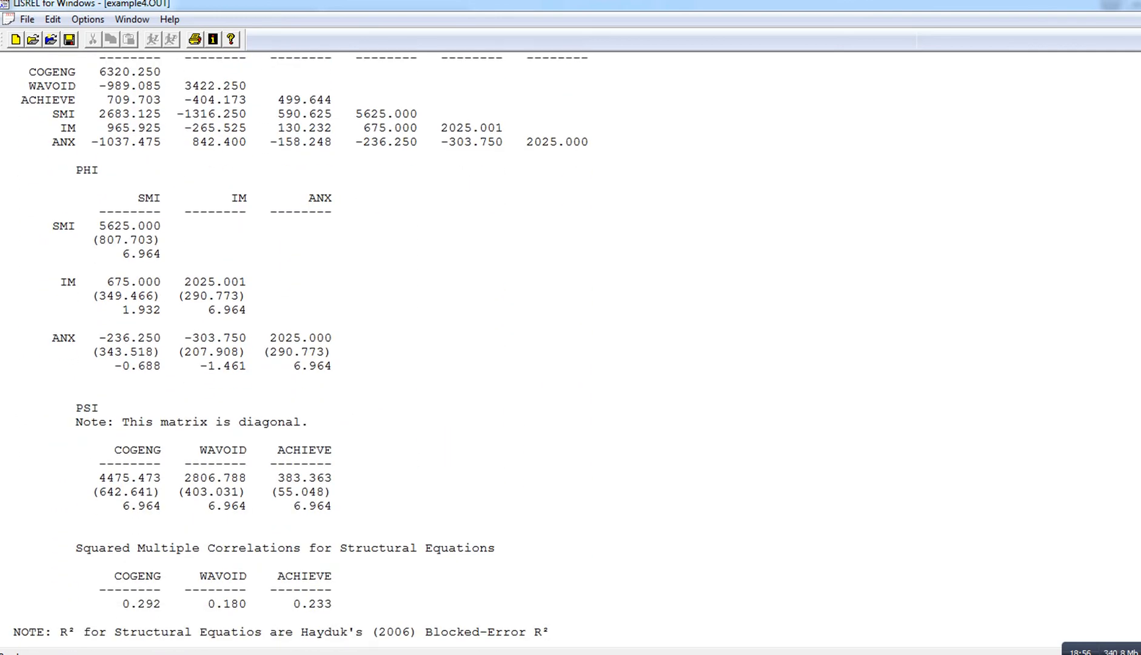
scroll(571, 352, down, 16)
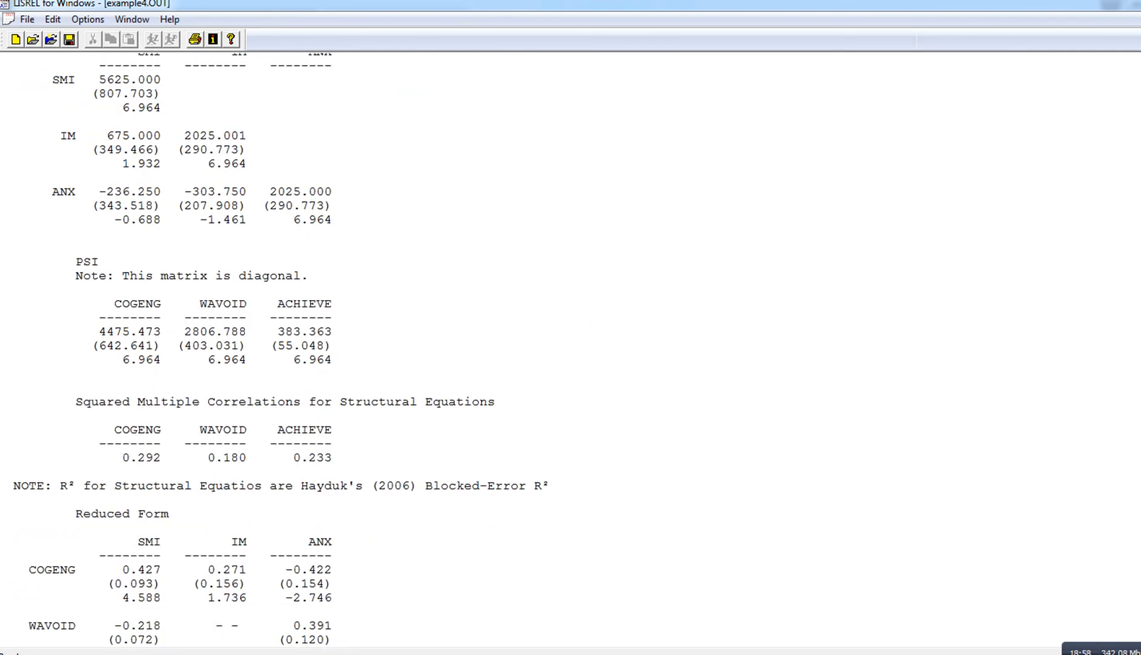
scroll(570, 351, down, 9)
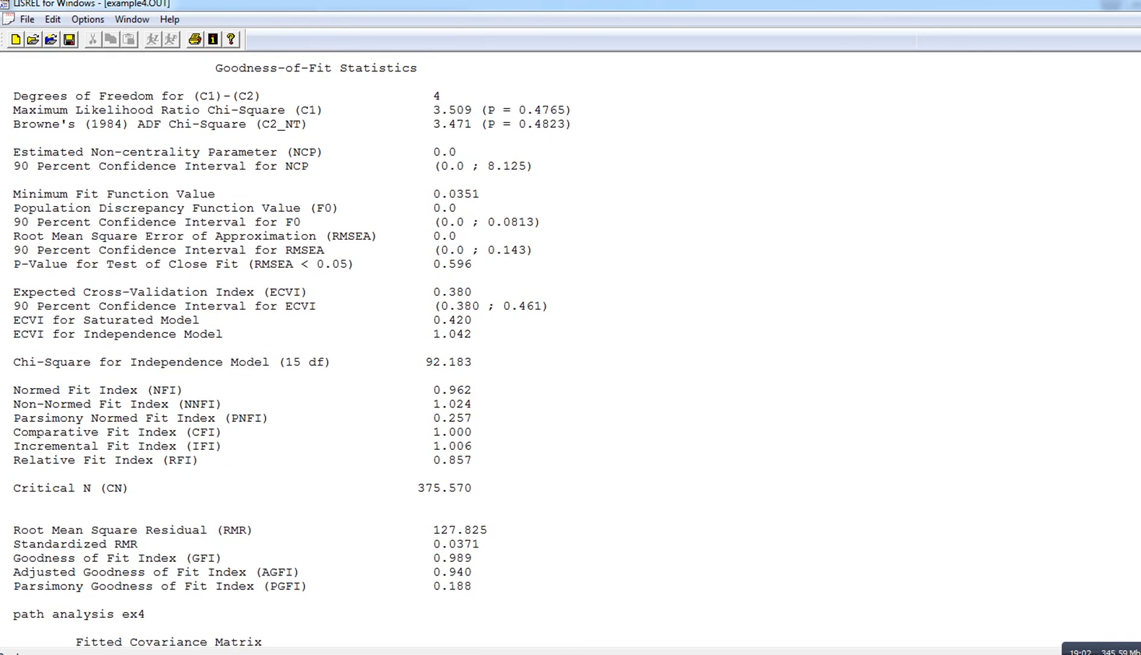
scroll(570, 352, down, 13)
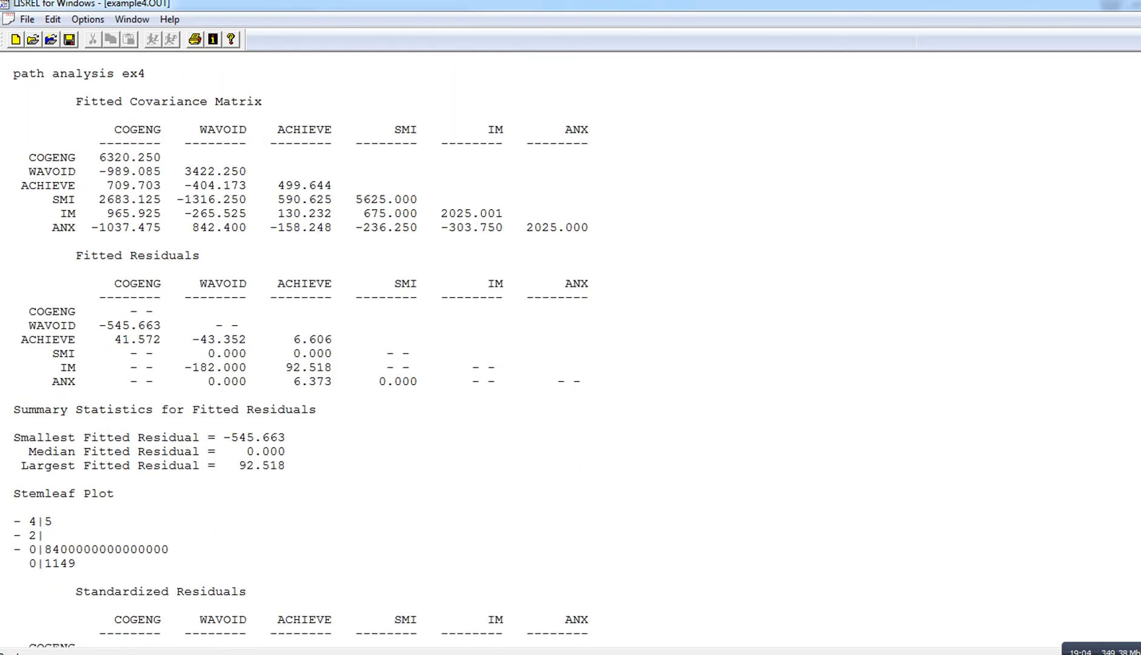
- Look past the parameter estimate matrices, first order derivatives and factor scores regressions to examine the Standardized Solution's BETA and GAMMA coefficients
scroll(570, 352, down, 20)
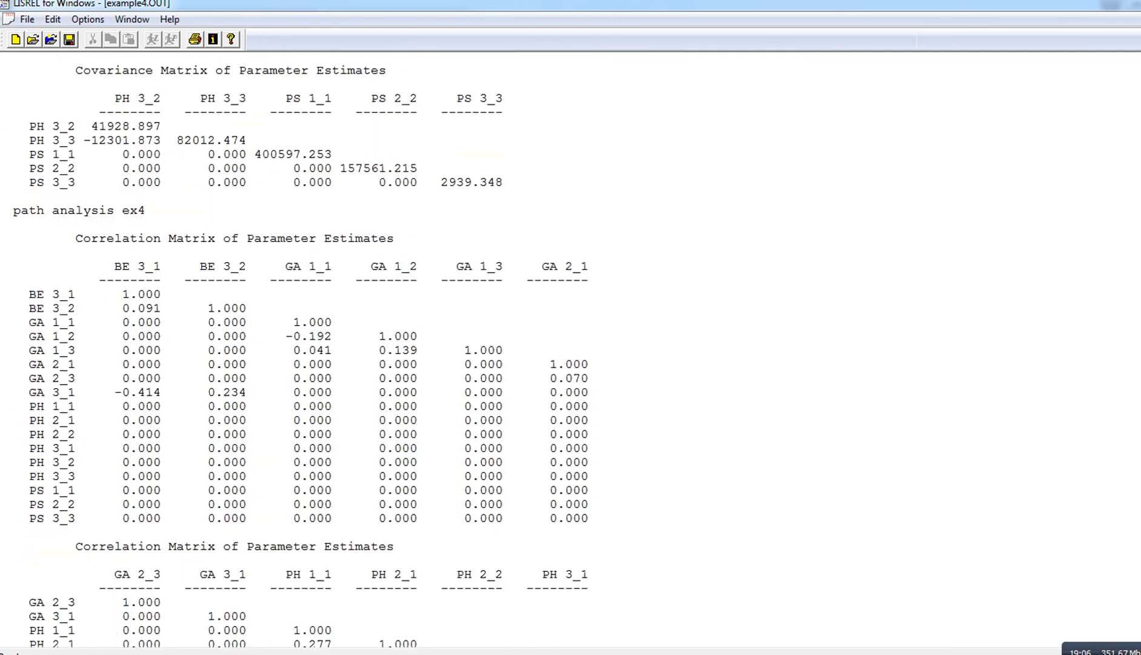
scroll(570, 352, down, 20)
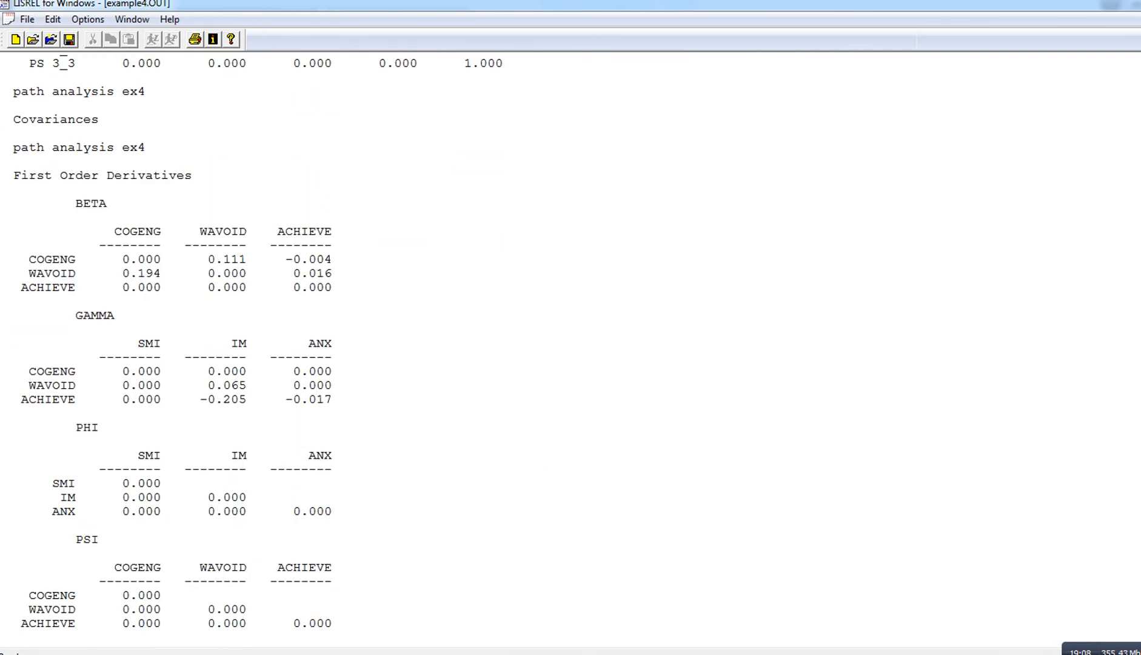
scroll(570, 352, down, 20)
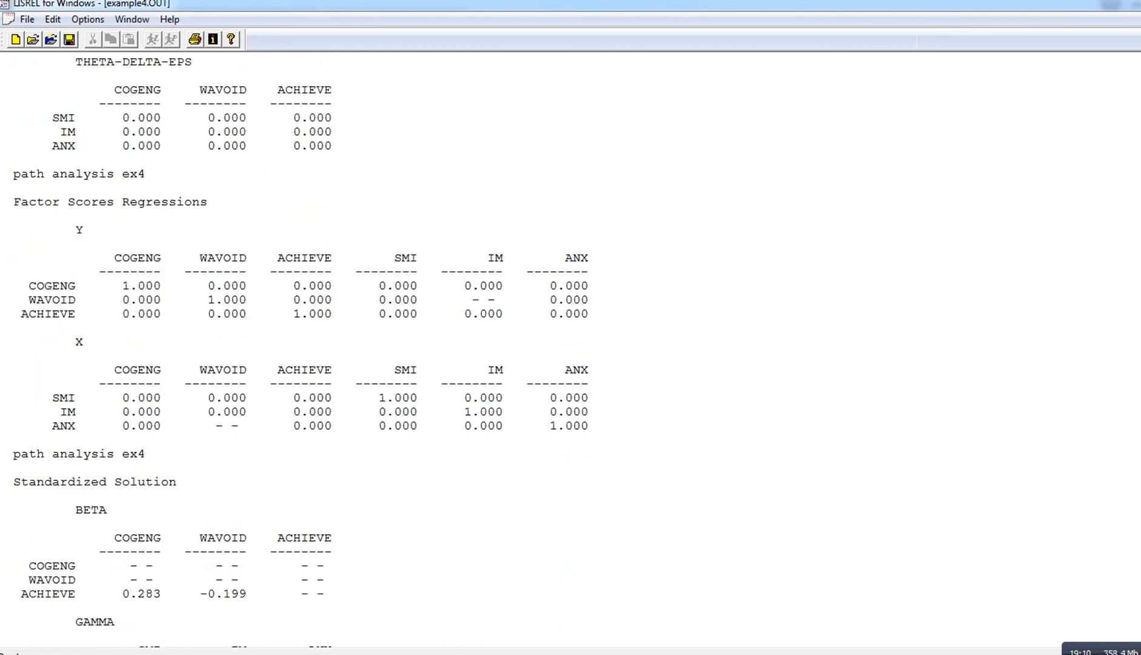
scroll(570, 352, down, 4)
scroll(301, 350, down, 4)
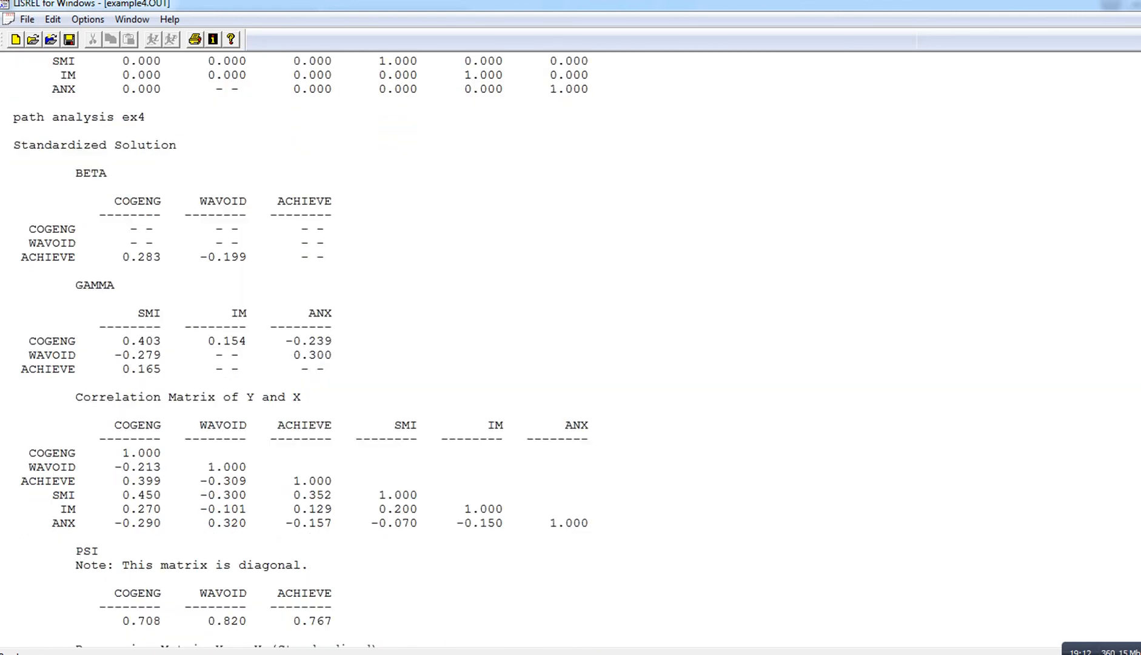
scroll(300, 350, up, 2)
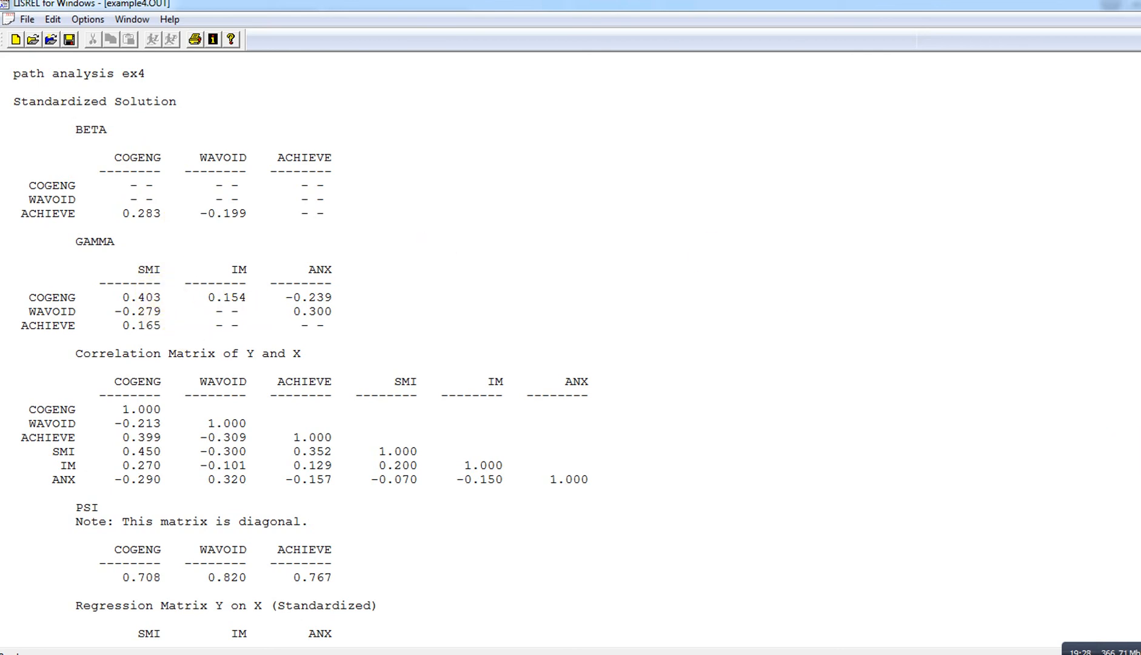
- Examine the Total Effects of X on Y, highlighting the t-values in the COGENG and WAVOID rows and clearing the highlight
scroll(571, 352, down, 12)
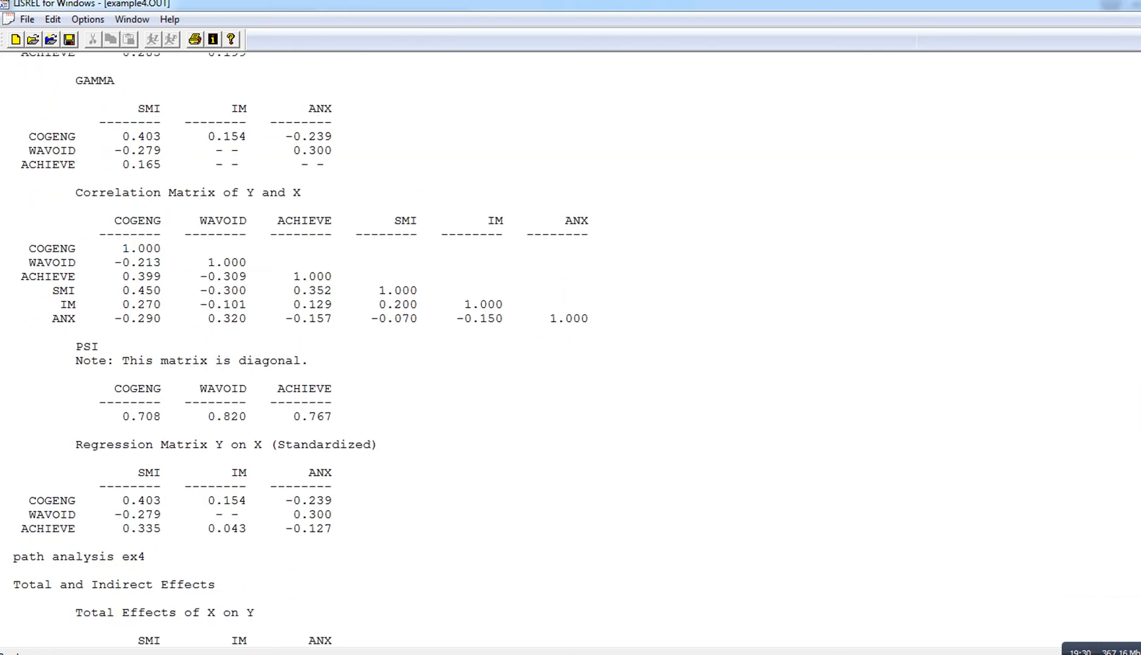
scroll(173, 349, down, 2)
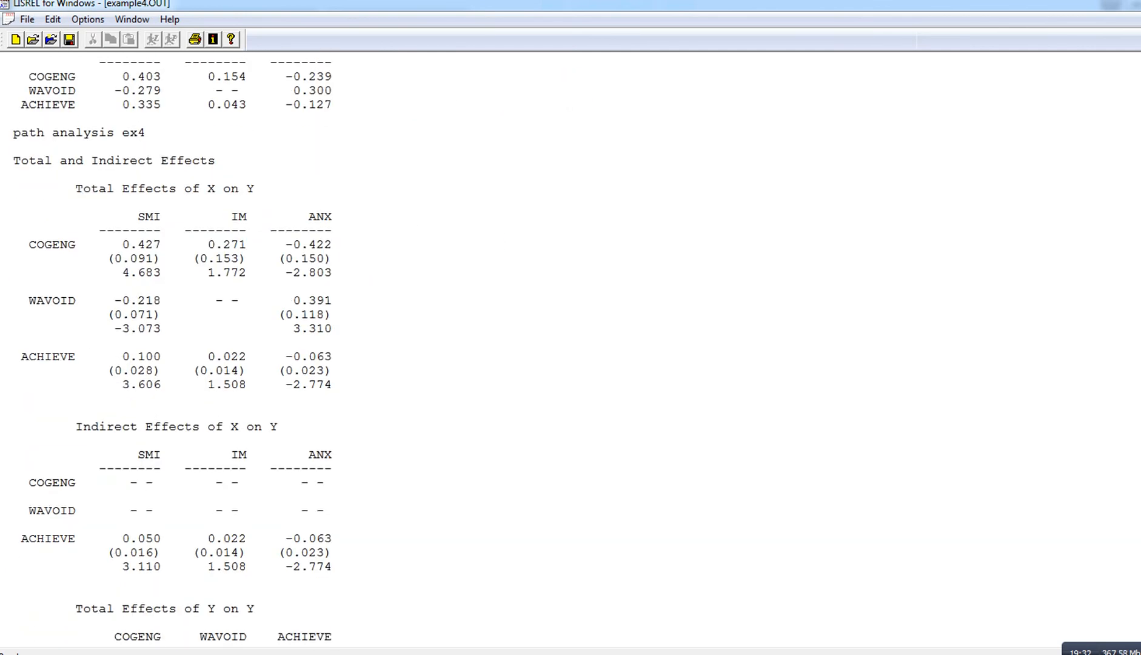
scroll(546, 543, down, 2)
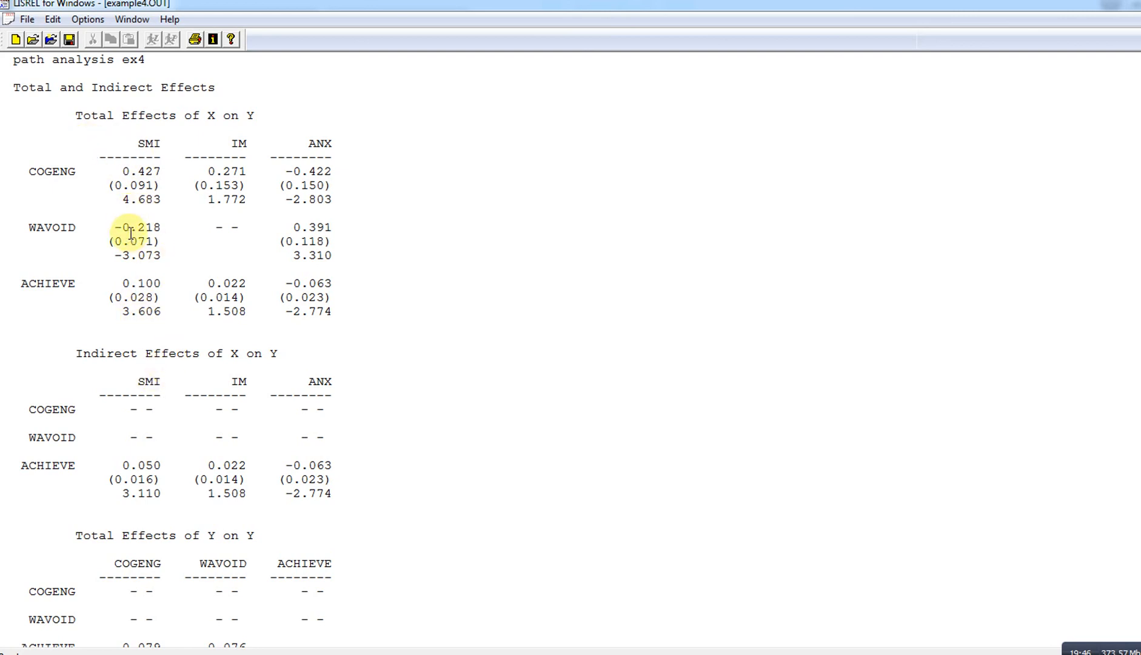
drag(123, 200, 319, 200)
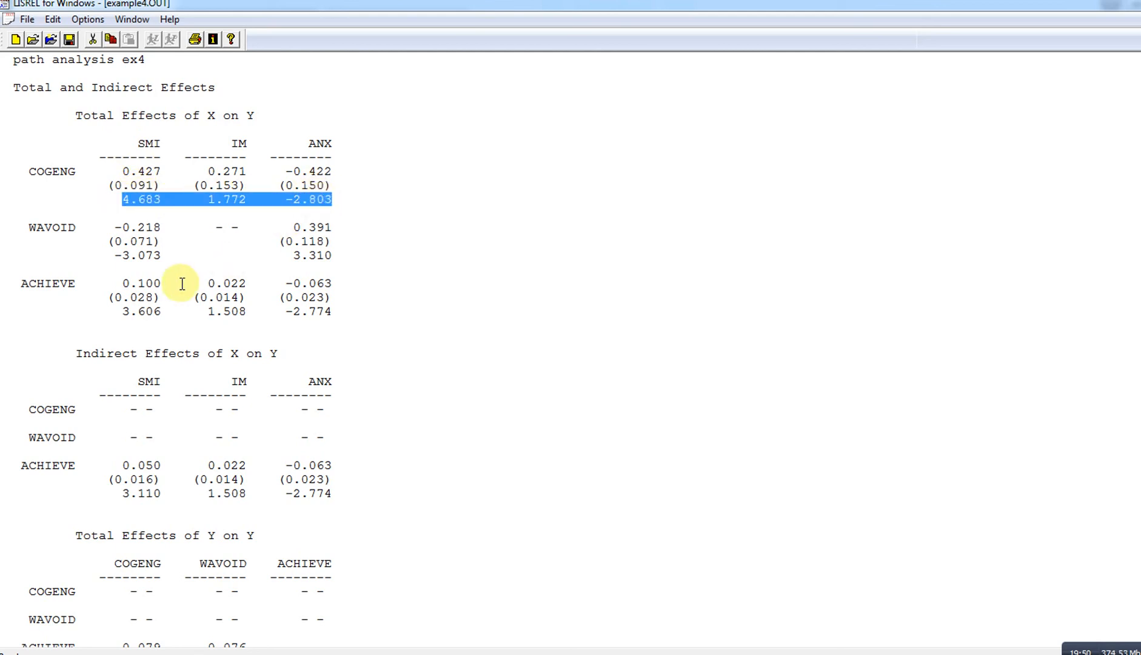
drag(115, 255, 329, 273)
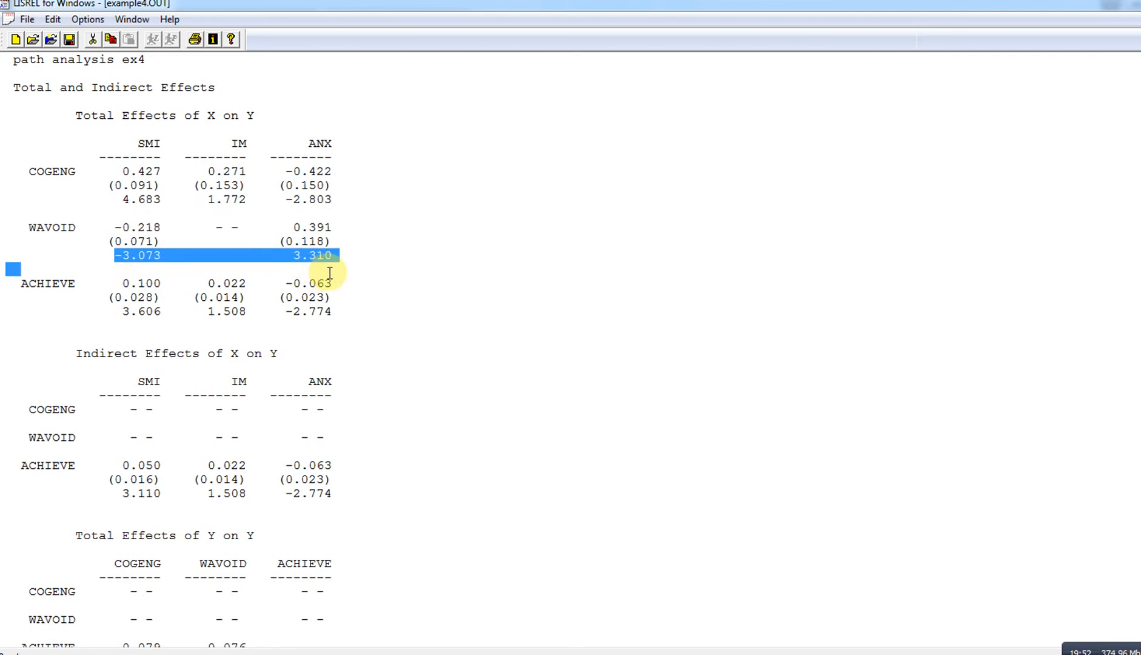
click(454, 252)
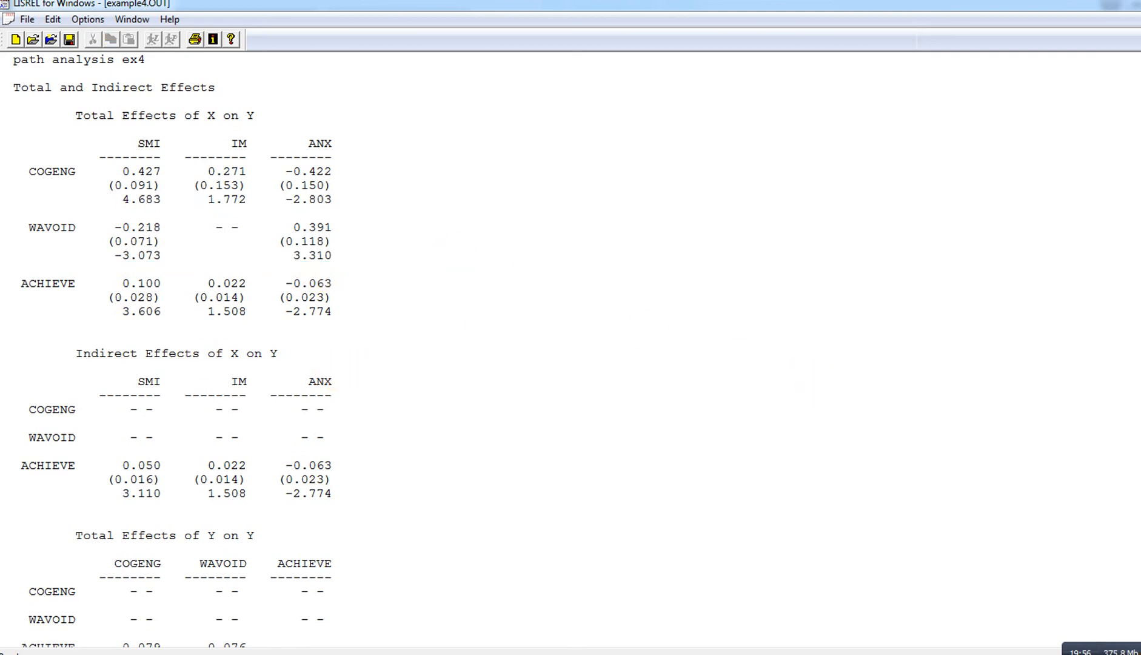
- Compare the unstandardized total and indirect effects with the Standardized Total and Indirect Effects tables at the end of the output
scroll(173, 350, down, 12)
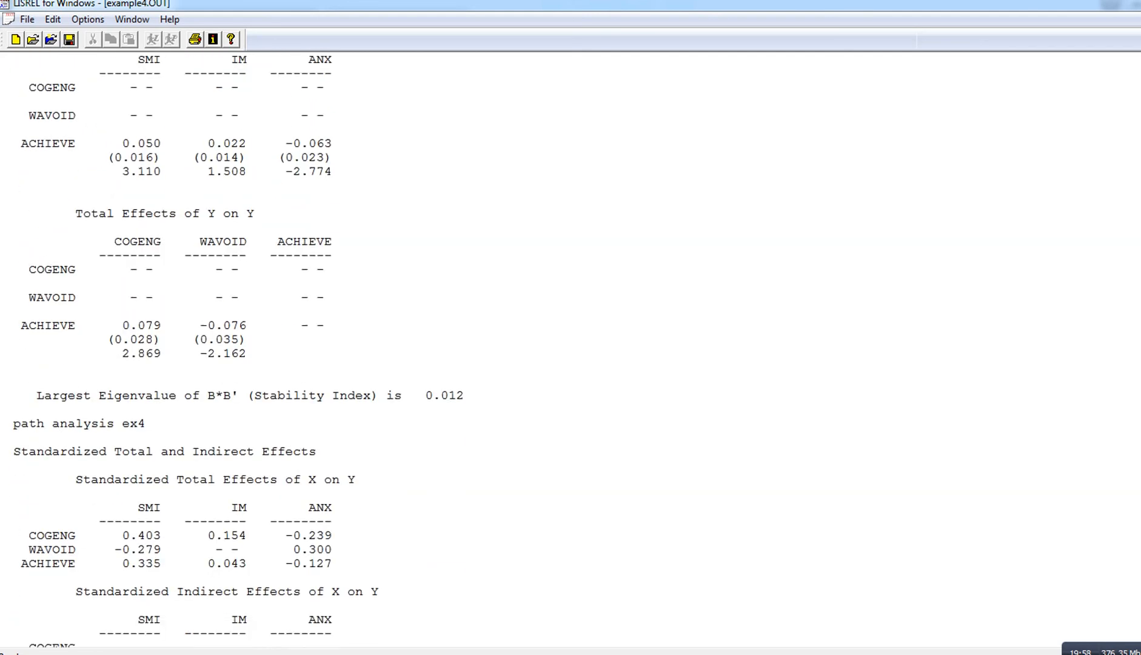
scroll(238, 351, down, 1)
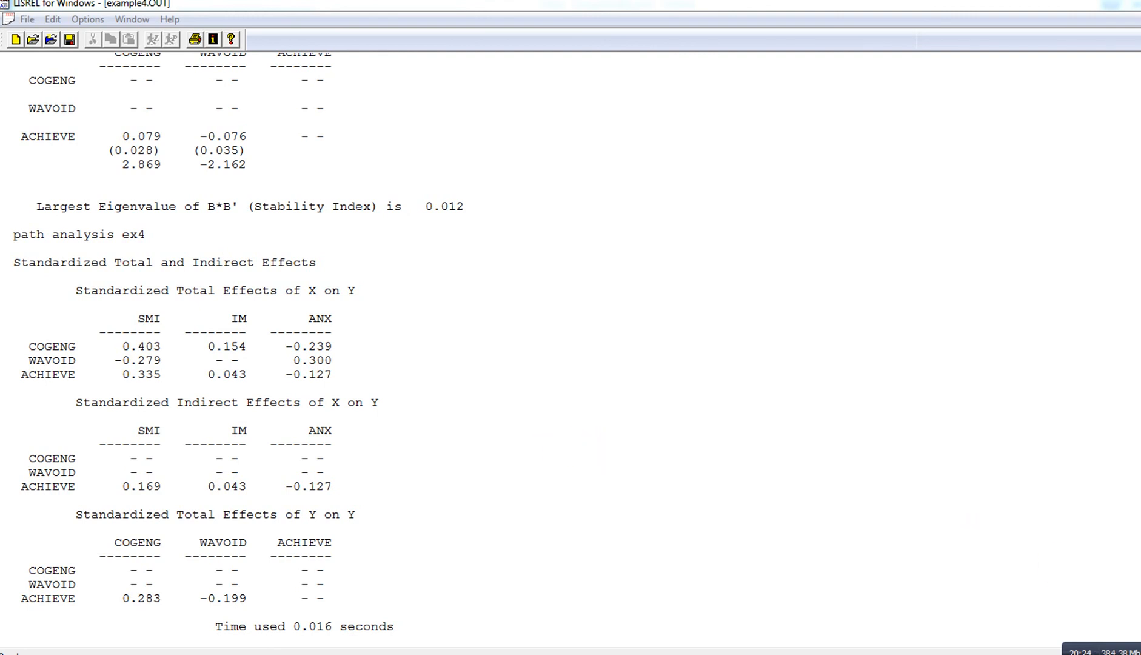
scroll(571, 353, up, 6)
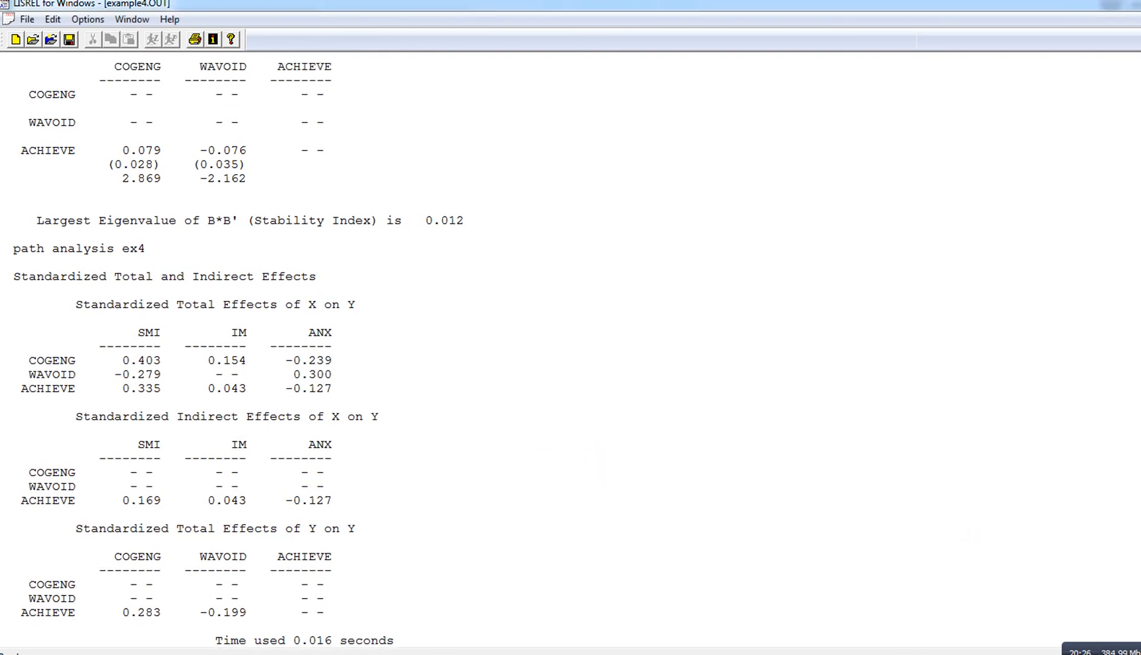
scroll(571, 353, up, 5)
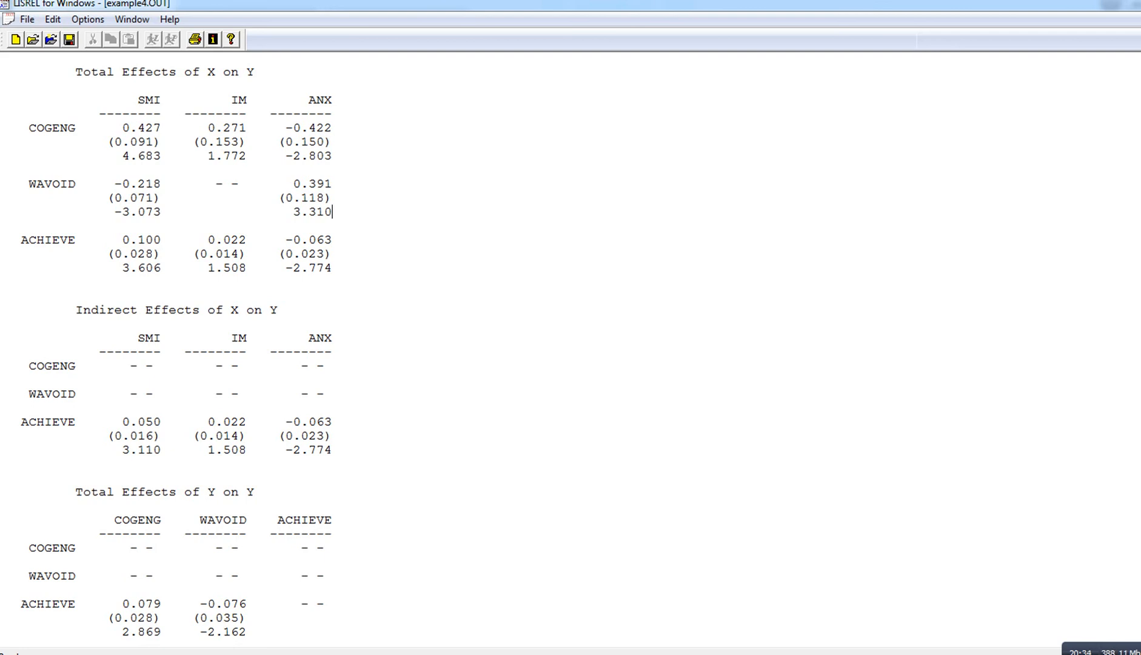
scroll(570, 353, down, 10)
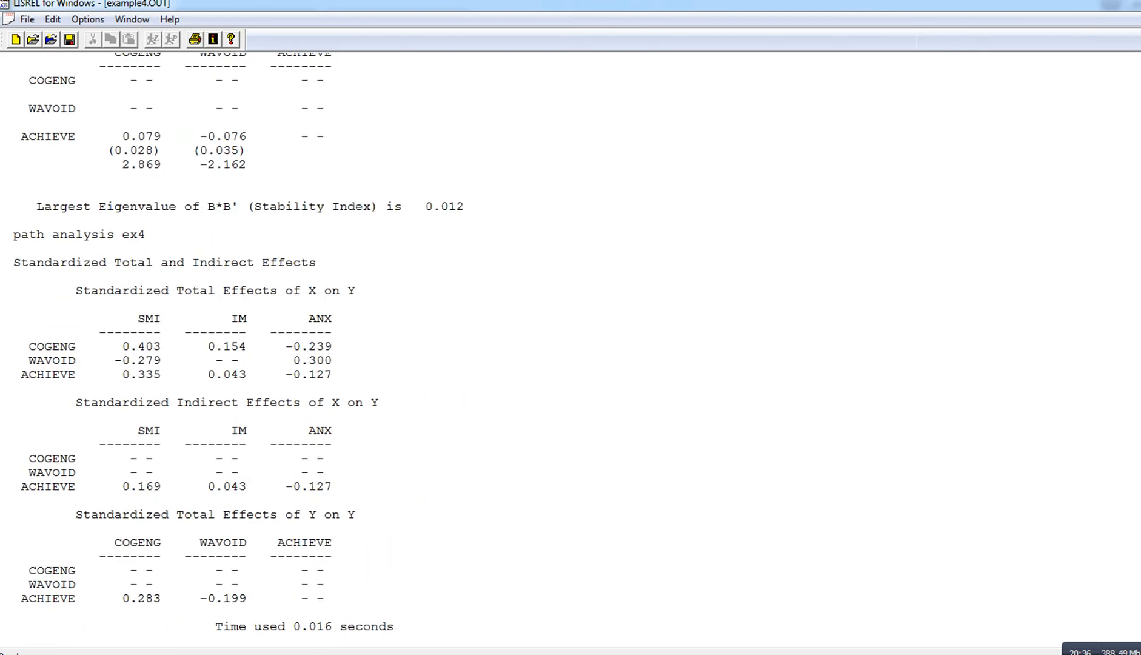